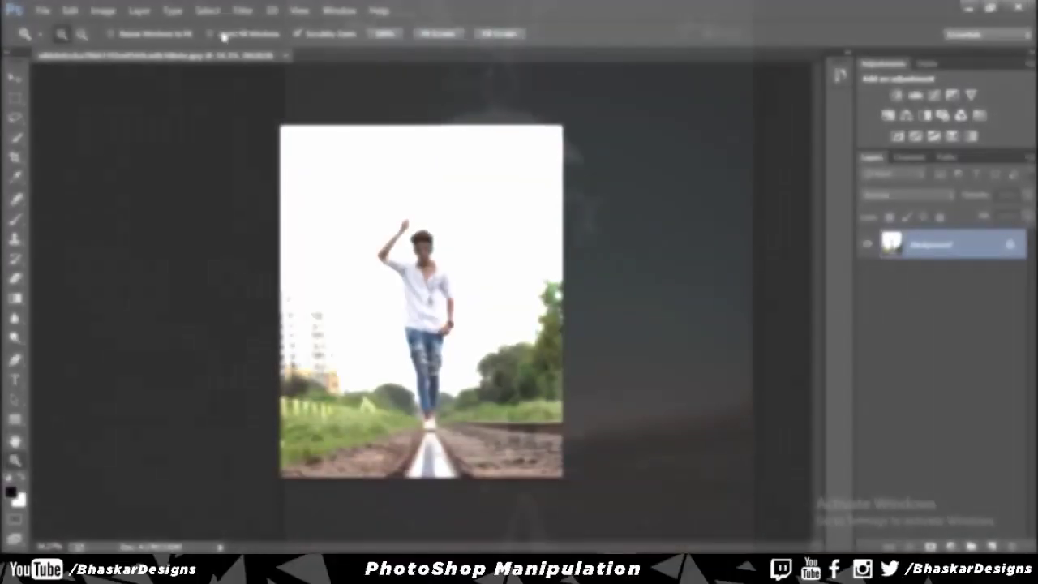
- Apply Shadows/Highlights with Shadows Amount about 14%, then unlock the Background into Layer 0
left_click(243, 10)
mouse_move(126, 48)
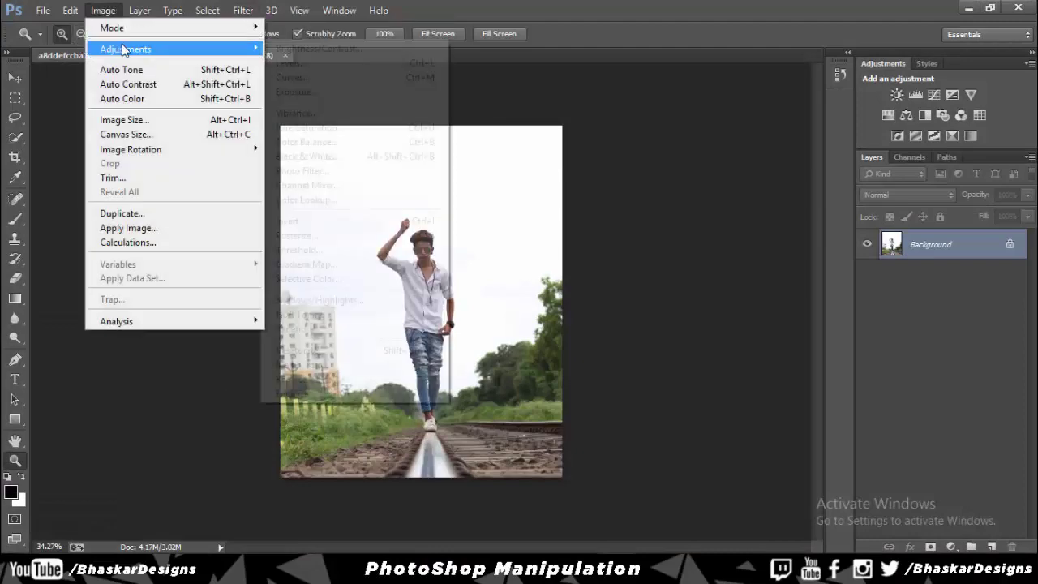
left_click(402, 299)
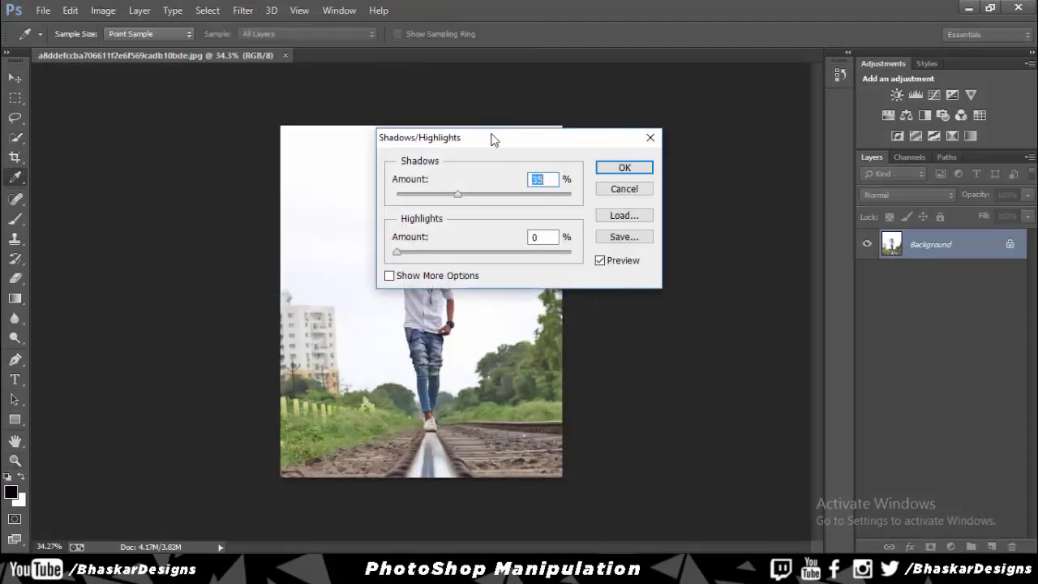
left_click_drag(492, 139, 772, 169)
left_click_drag(724, 225, 702, 224)
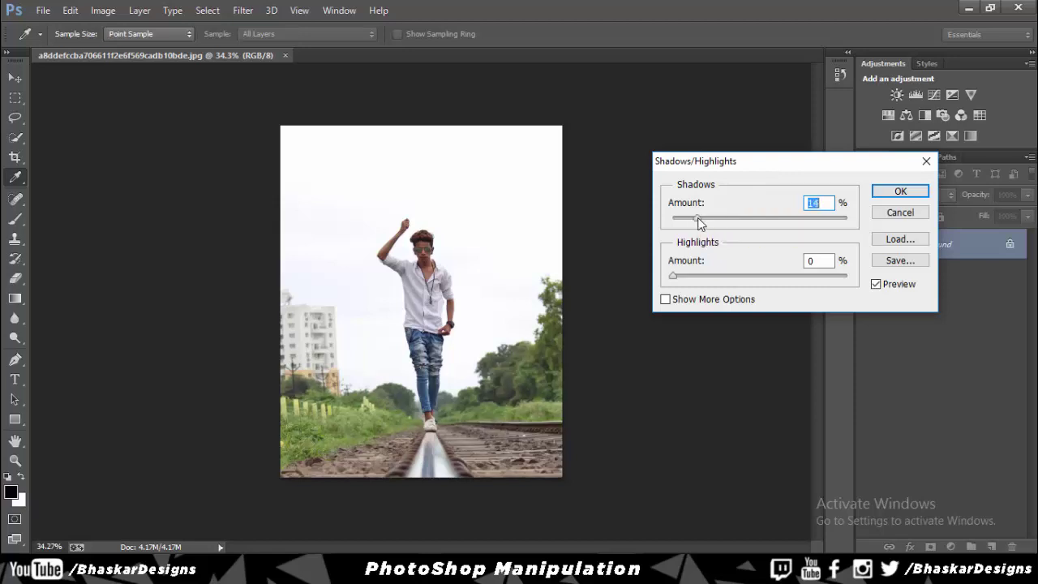
left_click(901, 192)
key("z")
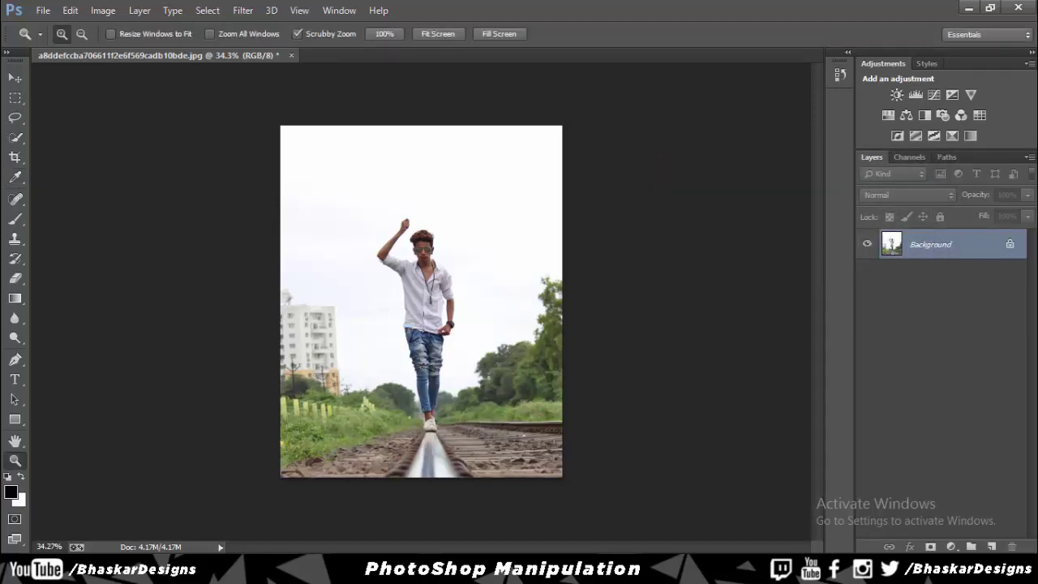
left_click(1010, 243)
- In Camera Raw set Contrast +30, Highlights -52, Shadows +45, Whites -15, Clarity +29 and cooler Temperature
left_click(243, 11)
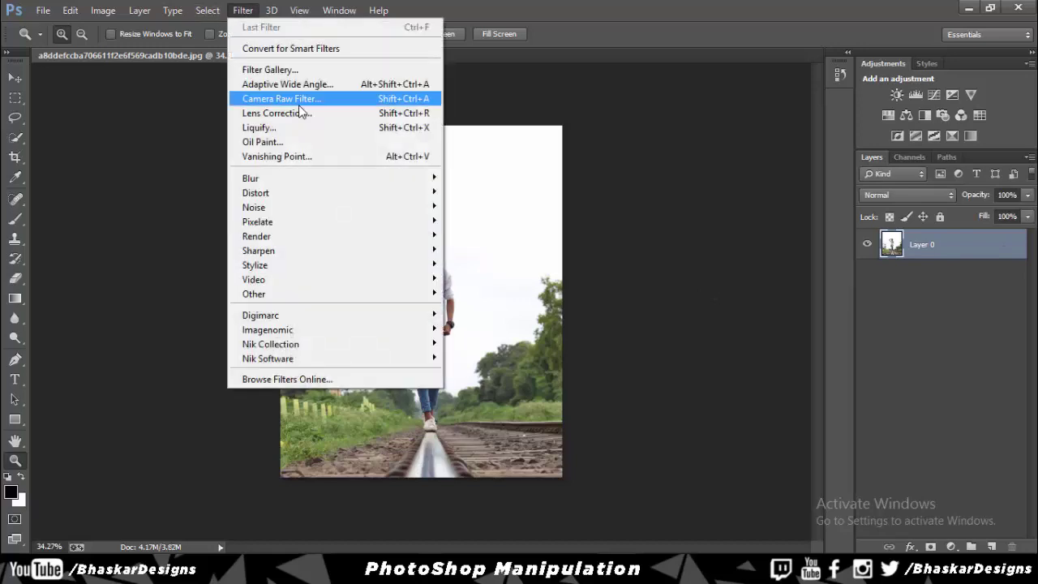
left_click(300, 102)
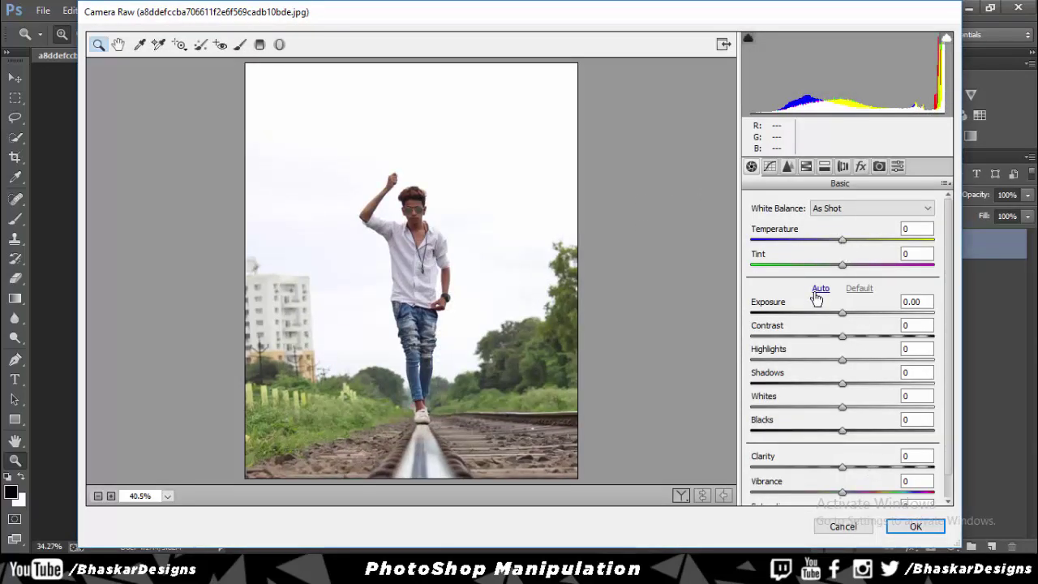
left_click_drag(843, 467, 868, 468)
mouse_move(864, 334)
left_mouse_down()
mouse_move(860, 362)
mouse_move(790, 362)
mouse_move(884, 383)
mouse_move(814, 417)
mouse_move(829, 416)
left_mouse_up()
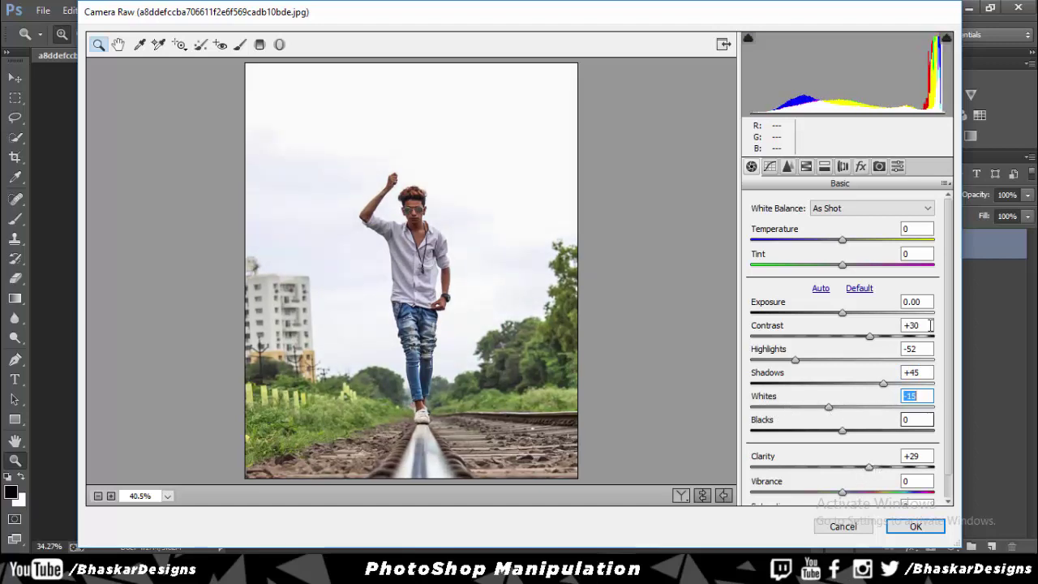
left_click_drag(844, 241, 837, 242)
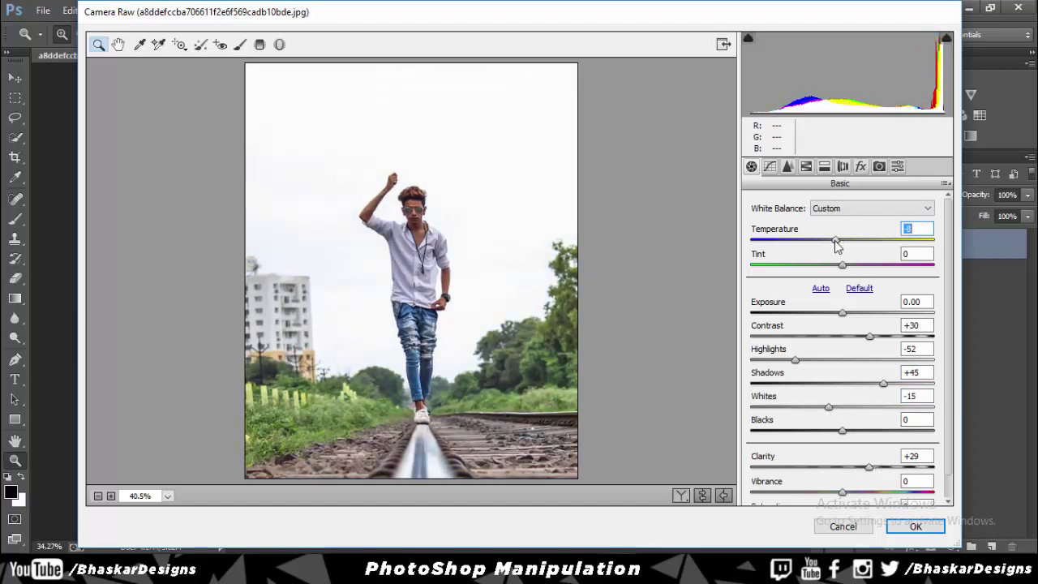
left_click(770, 166)
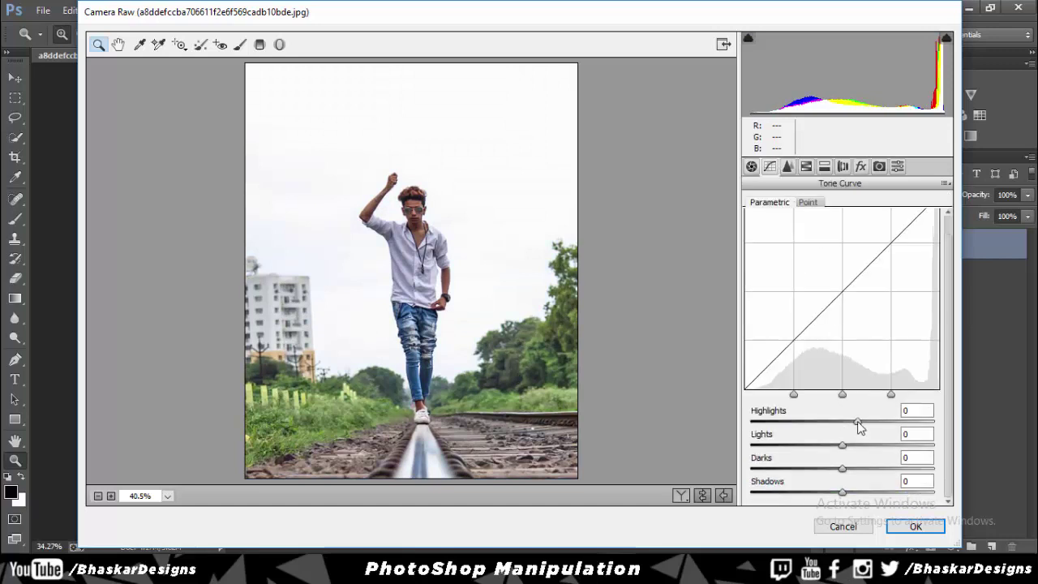
- Raise the Tone Curve highlights, darken the lights, and review Detail noise reduction
mouse_move(860, 428)
left_mouse_down()
mouse_move(812, 446)
mouse_move(862, 469)
mouse_move(857, 493)
left_mouse_up()
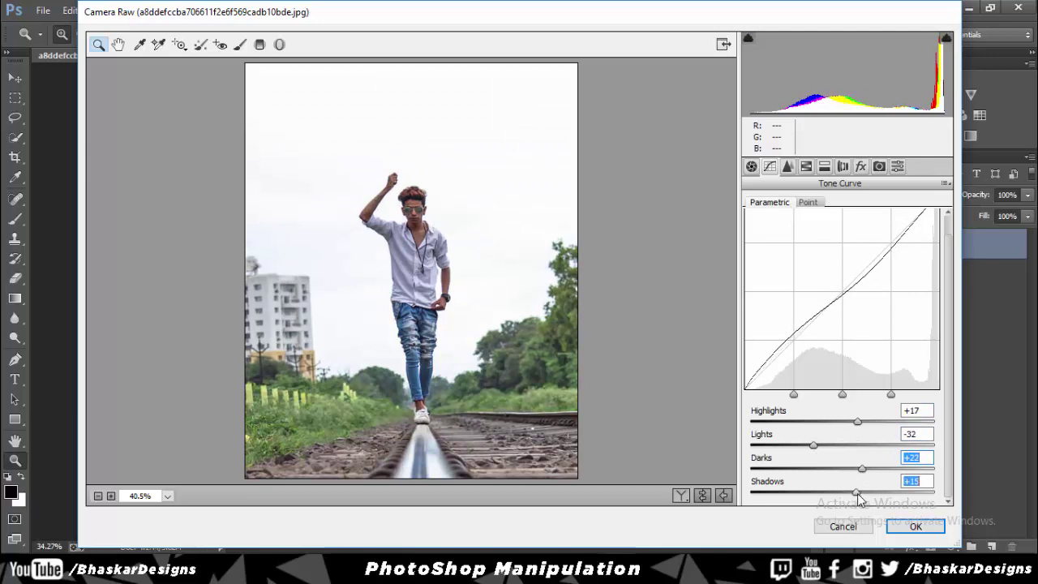
left_click(787, 166)
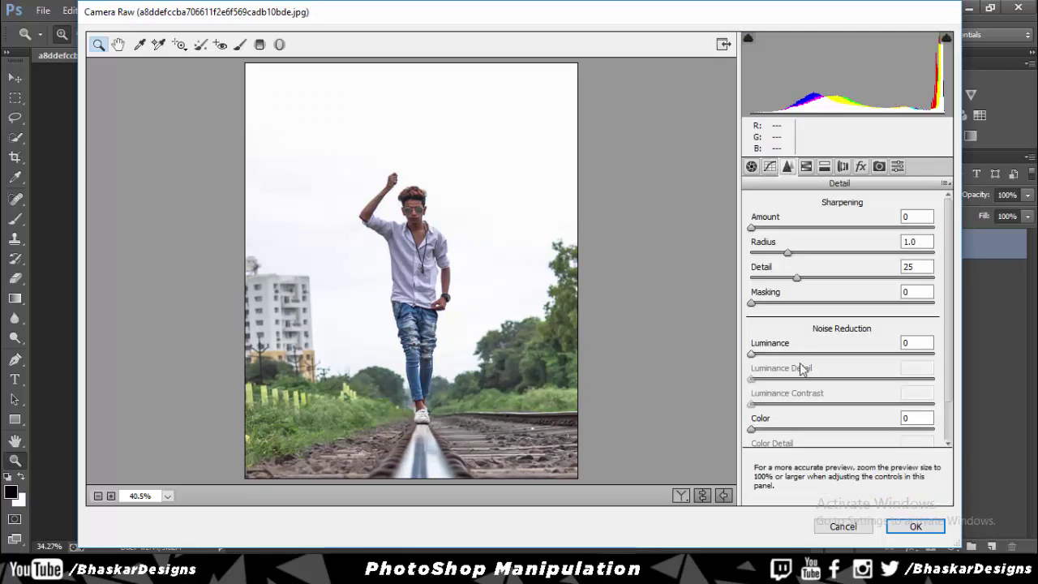
scroll(799, 349, "down", 2)
scroll(813, 292, "up", 2)
scroll(814, 292, "up", 2)
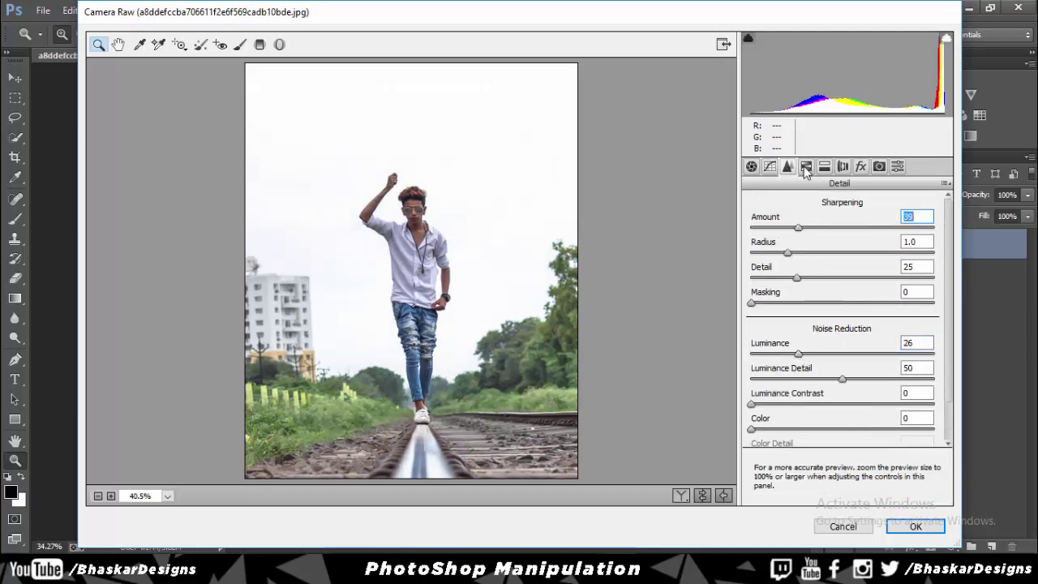
- Set HSL Oranges luminance +22 and shift the Yellows and Greens hue to -100
left_click(806, 166)
left_click(835, 228)
mouse_move(846, 300)
left_mouse_down()
mouse_move(887, 299)
mouse_move(865, 323)
left_mouse_up()
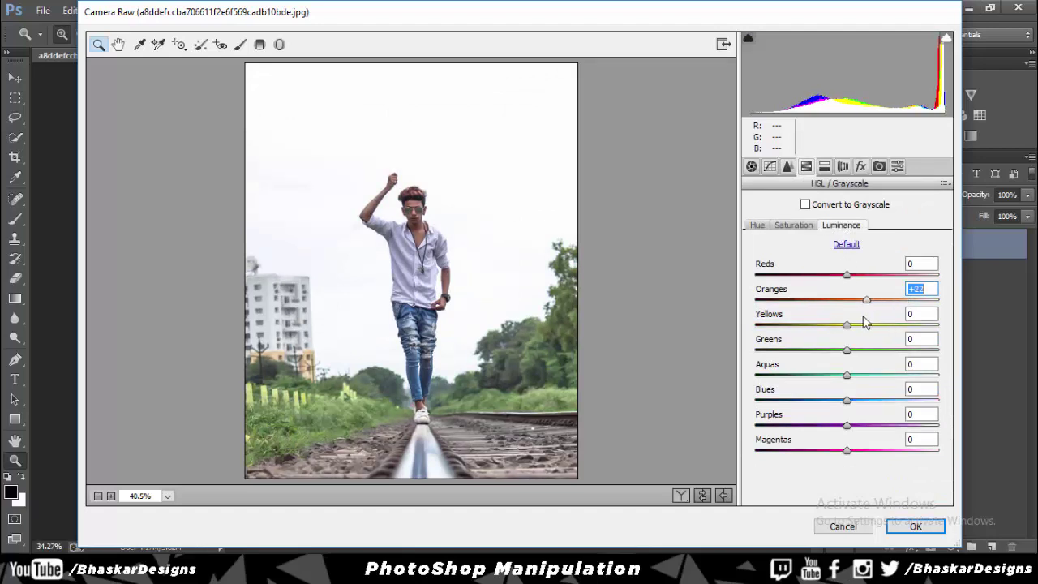
left_click(794, 226)
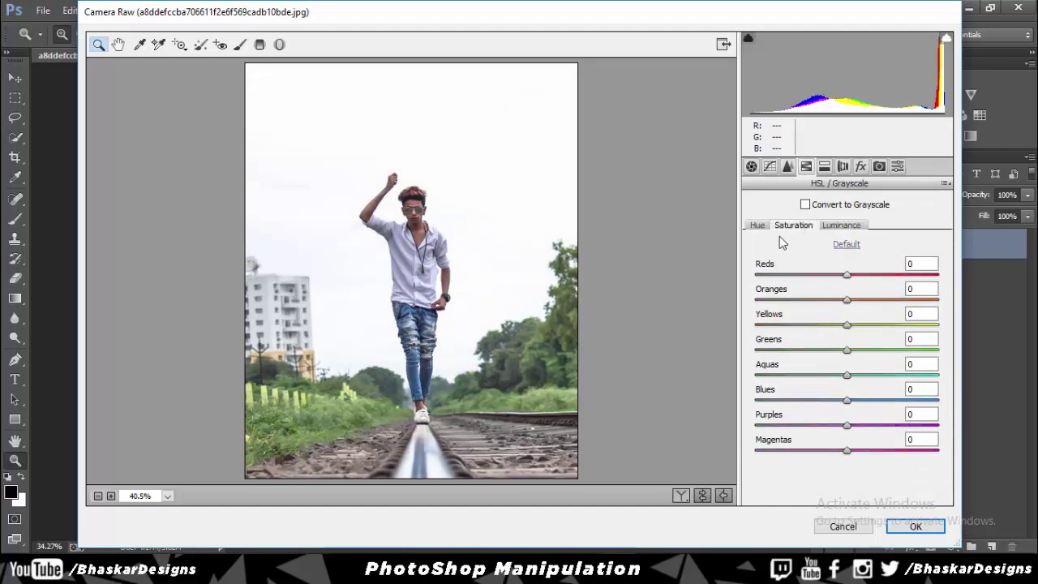
left_click(757, 225)
left_click_drag(847, 349, 730, 353)
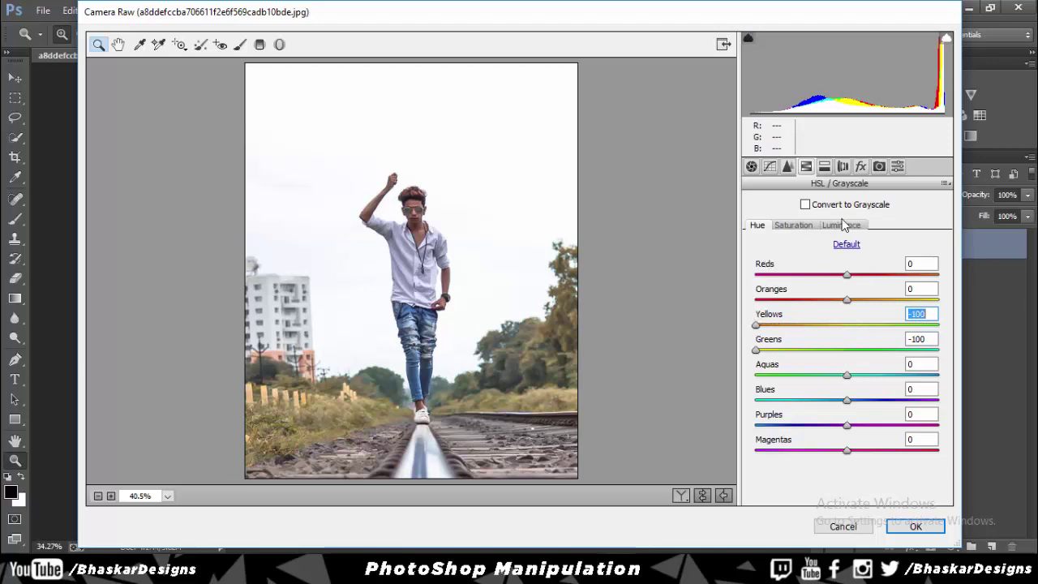
left_click(861, 166)
- Add a -10 vignette, then purple (Amount 3, hue 0/40) and green (hue 0/20) defringing
left_click(838, 364)
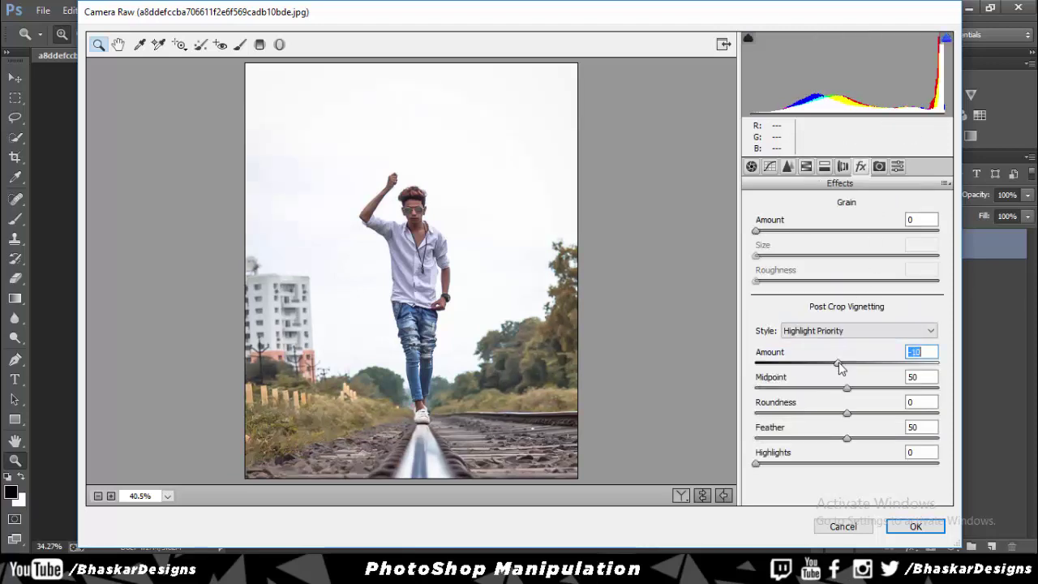
left_click(823, 167)
left_click(843, 166)
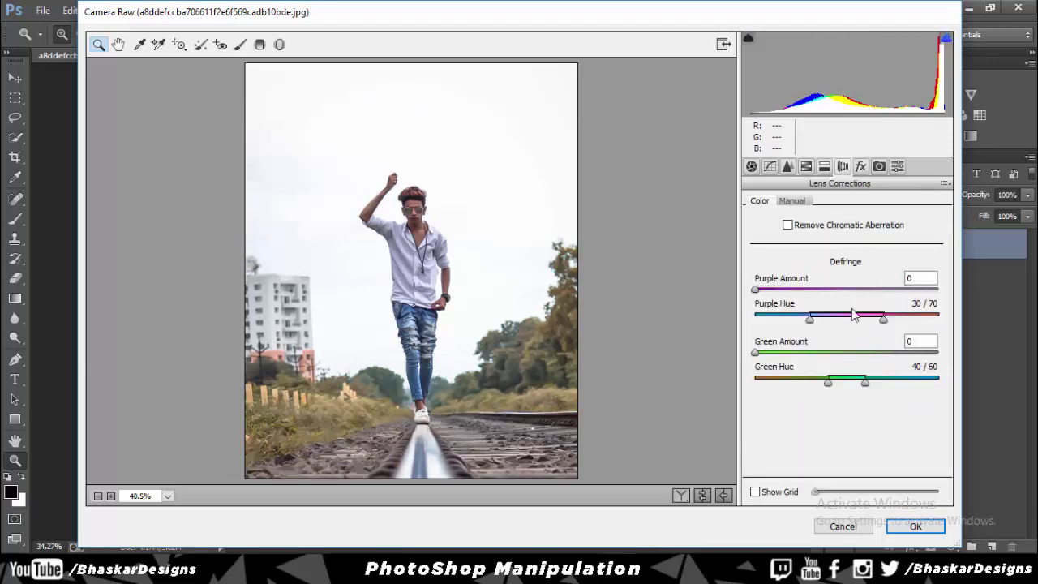
mouse_move(852, 316)
left_mouse_down()
mouse_move(796, 315)
mouse_move(782, 290)
left_mouse_up()
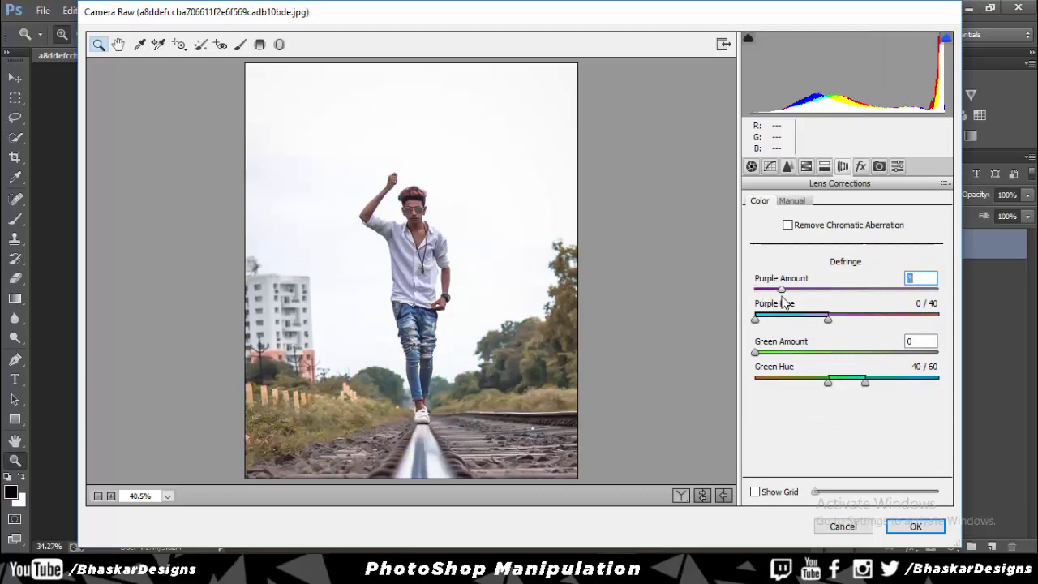
left_click_drag(846, 378, 767, 380)
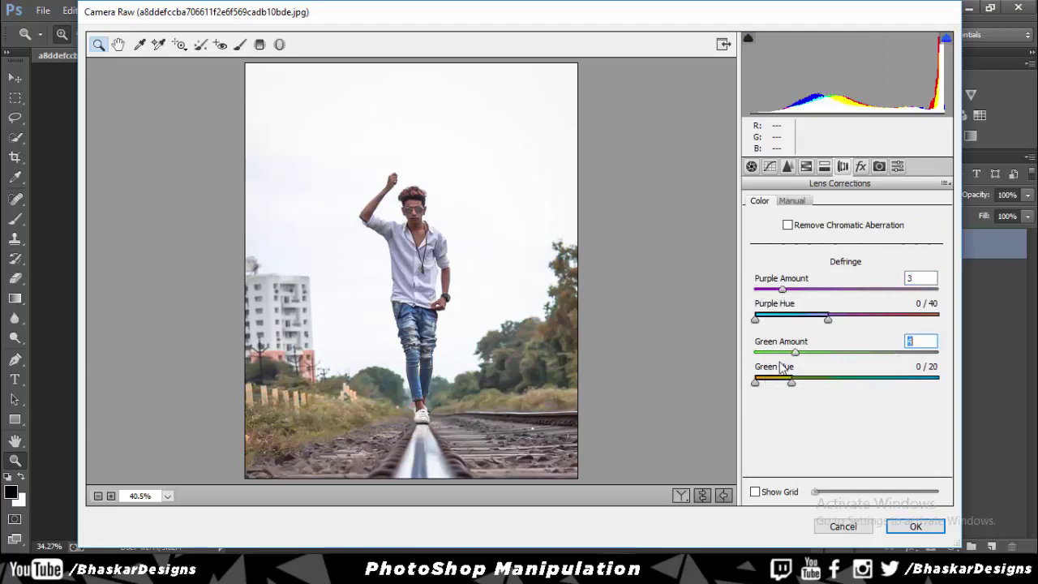
- Review the transform and preset panels, then apply the Camera Raw grade to Layer 0
left_click(792, 201)
scroll(844, 365, "down", 1)
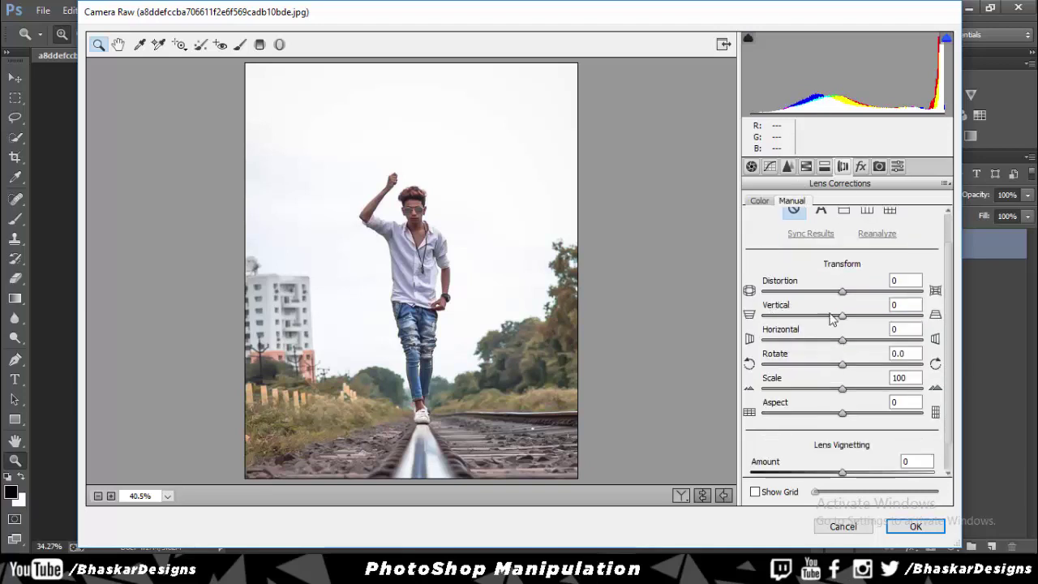
left_click(896, 170)
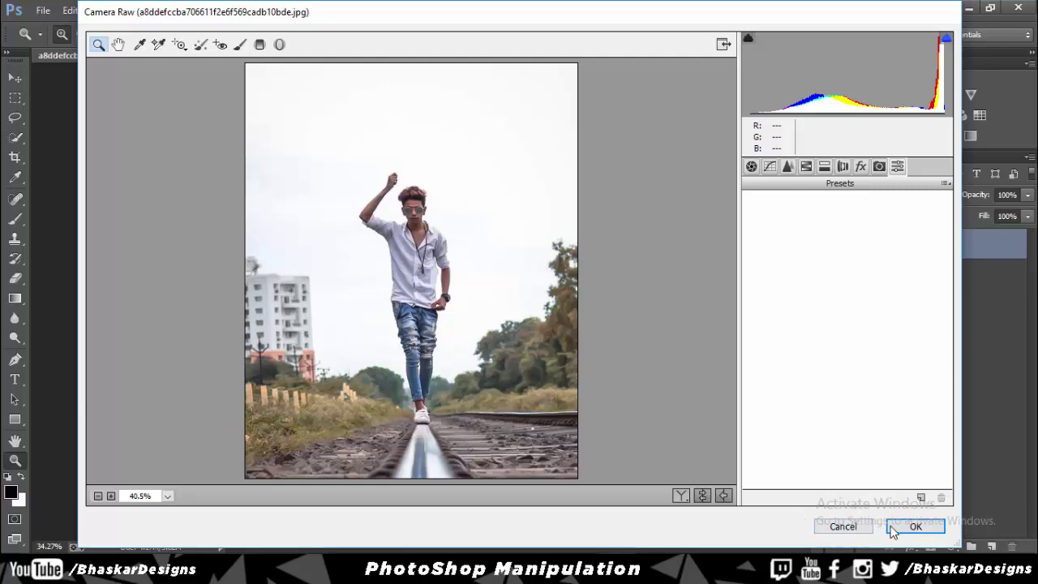
left_click(916, 527)
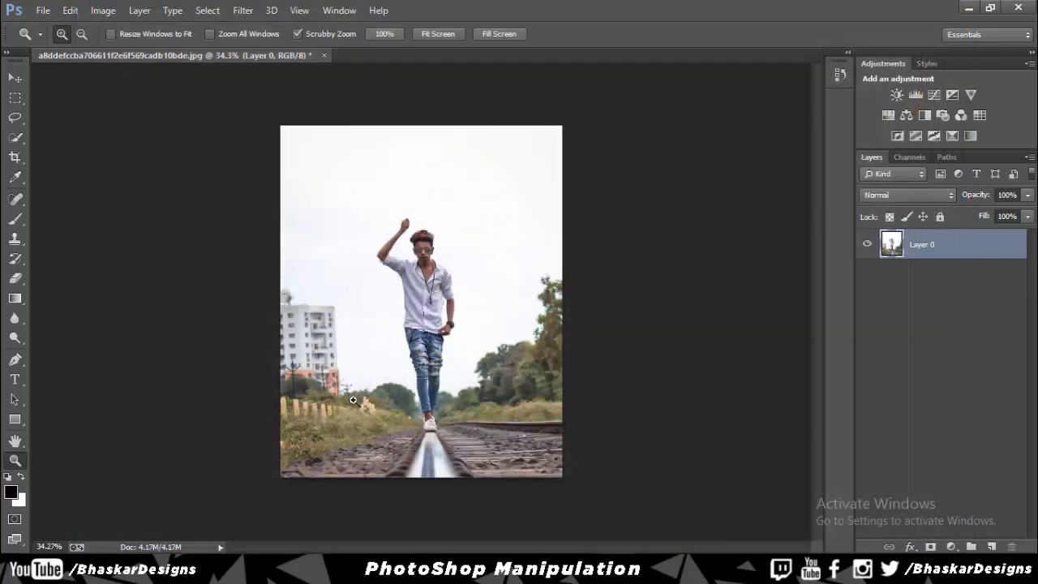
- On Layer 0 copy, set Camera Raw saturation: Oranges +30, Yellows +20, Reds -16, Greens/Aquas/Blues/Purples -100
mouse_move(354, 400)
left_mouse_down()
mouse_move(517, 413)
mouse_move(451, 391)
mouse_move(521, 423)
left_mouse_up()
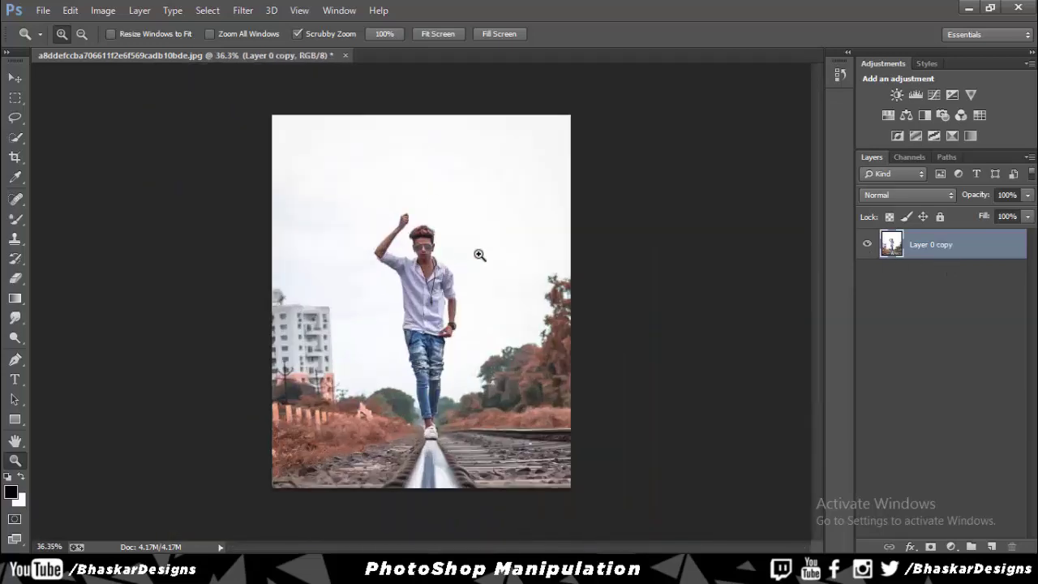
left_click(243, 10)
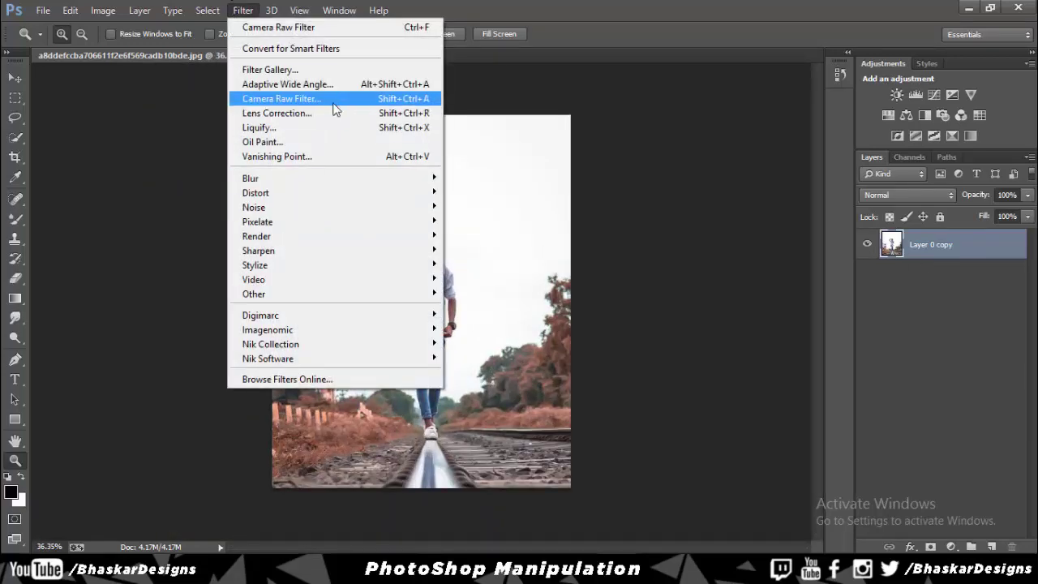
left_click(339, 101)
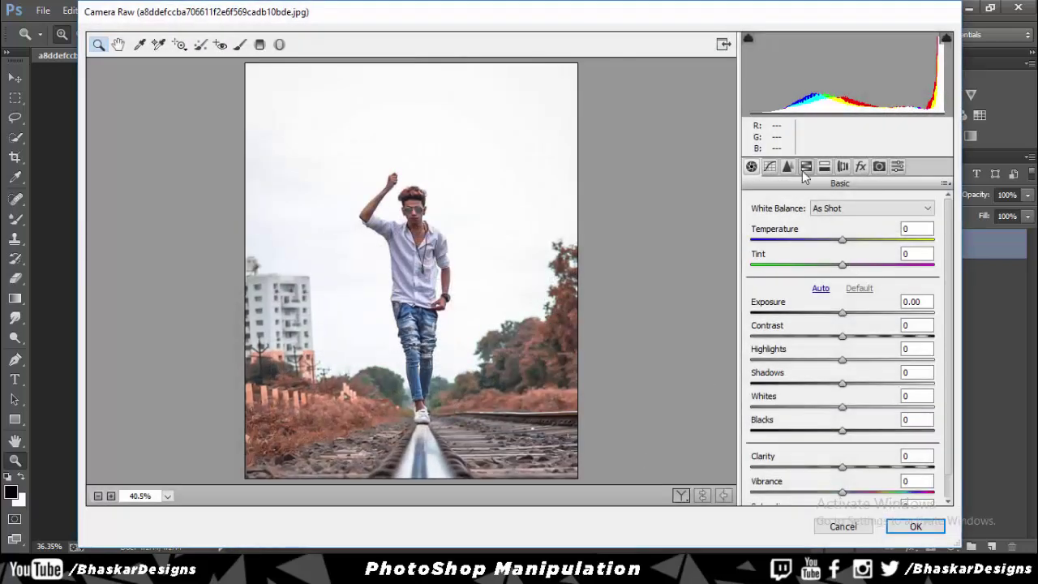
left_click(822, 169)
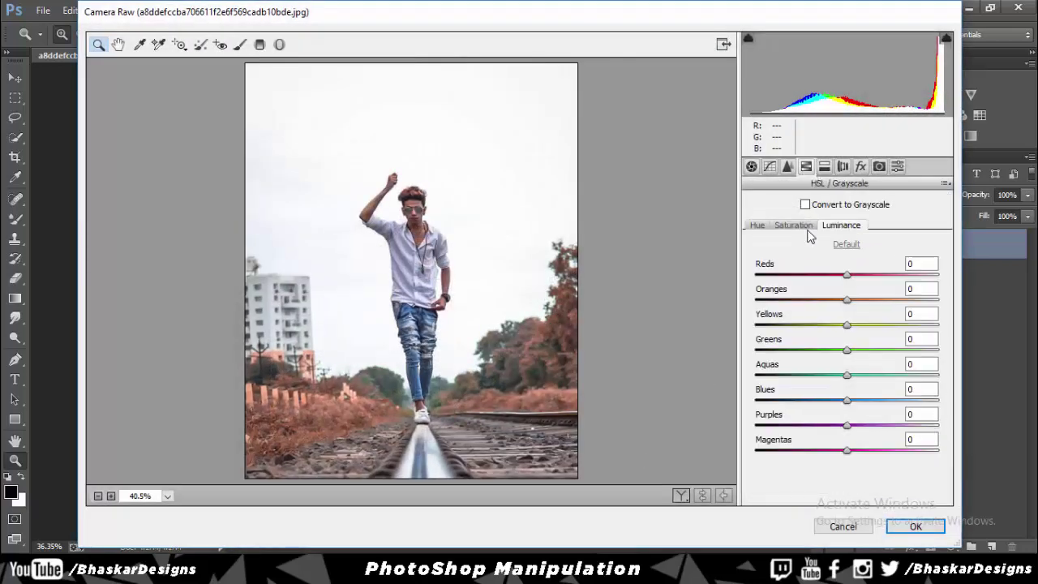
left_click(799, 226)
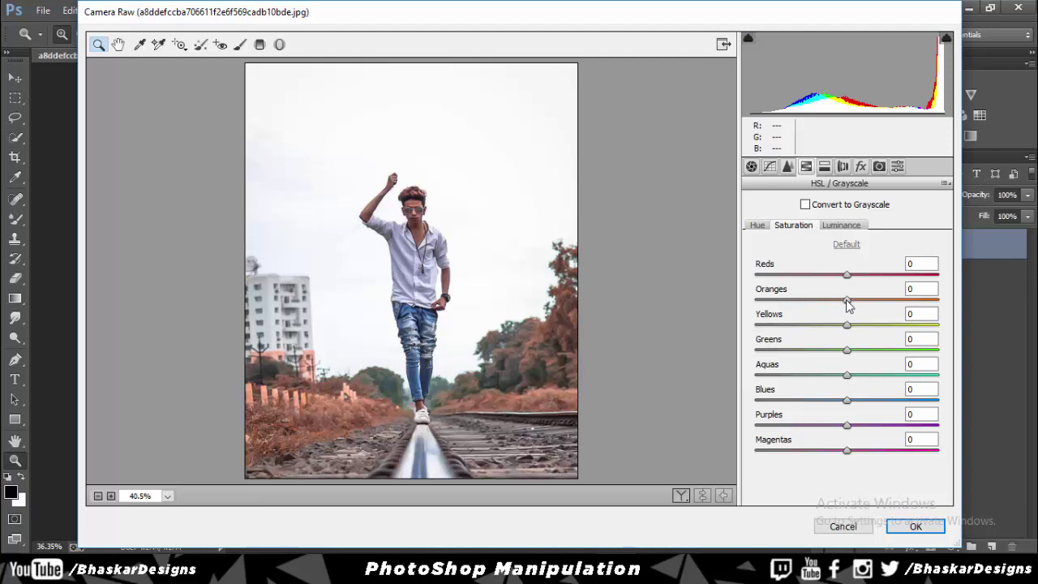
mouse_move(847, 300)
left_mouse_down()
mouse_move(874, 300)
mouse_move(871, 328)
mouse_move(716, 350)
left_mouse_up()
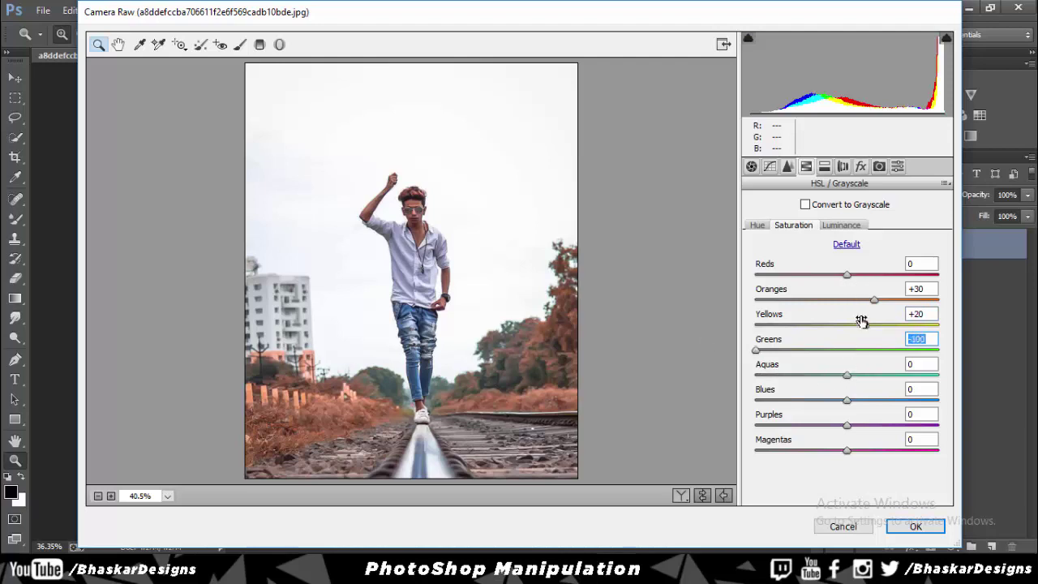
left_click_drag(847, 400, 715, 395)
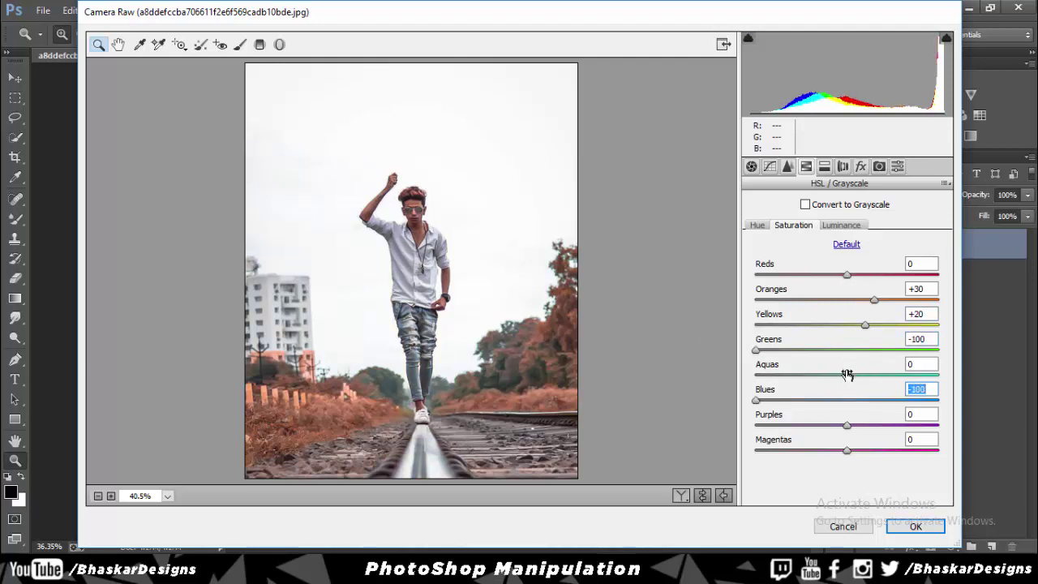
left_click_drag(847, 374, 695, 374)
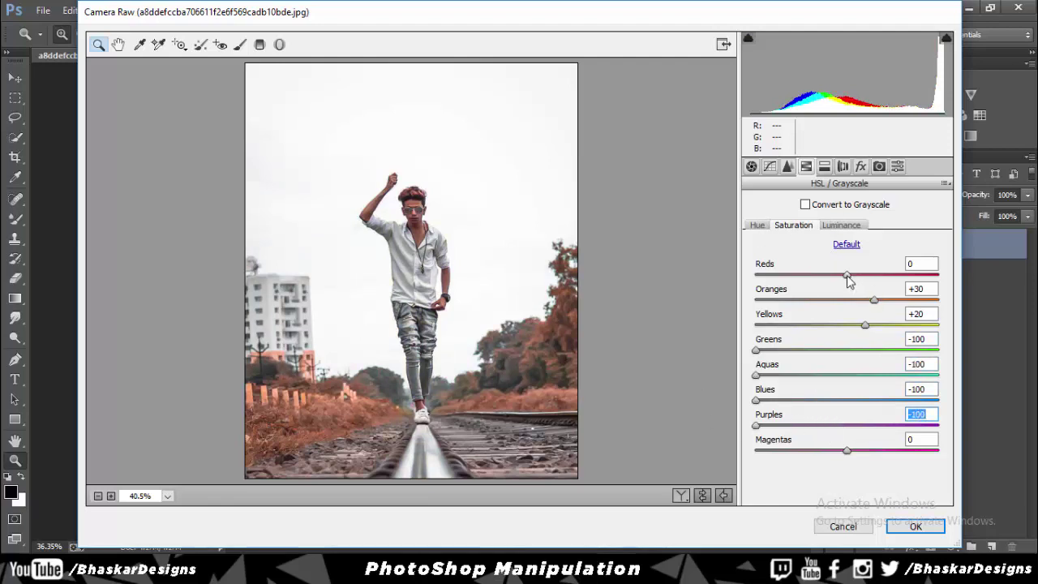
mouse_move(847, 274)
left_mouse_down()
mouse_move(742, 259)
mouse_move(878, 262)
left_mouse_up()
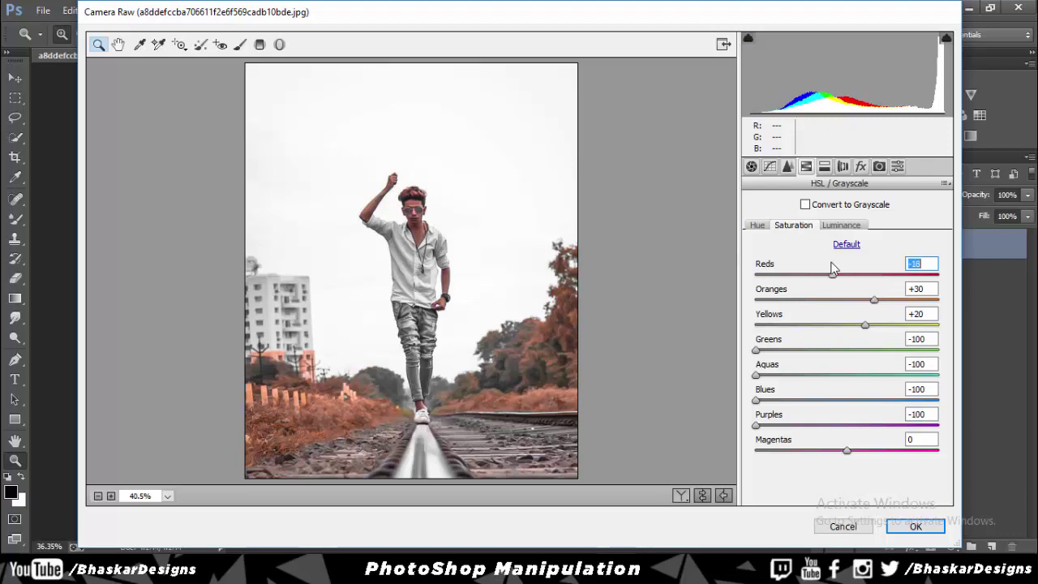
- Apply the second Camera Raw grade and duplicate the layer as Layer 0 copy 2
left_click(902, 526)
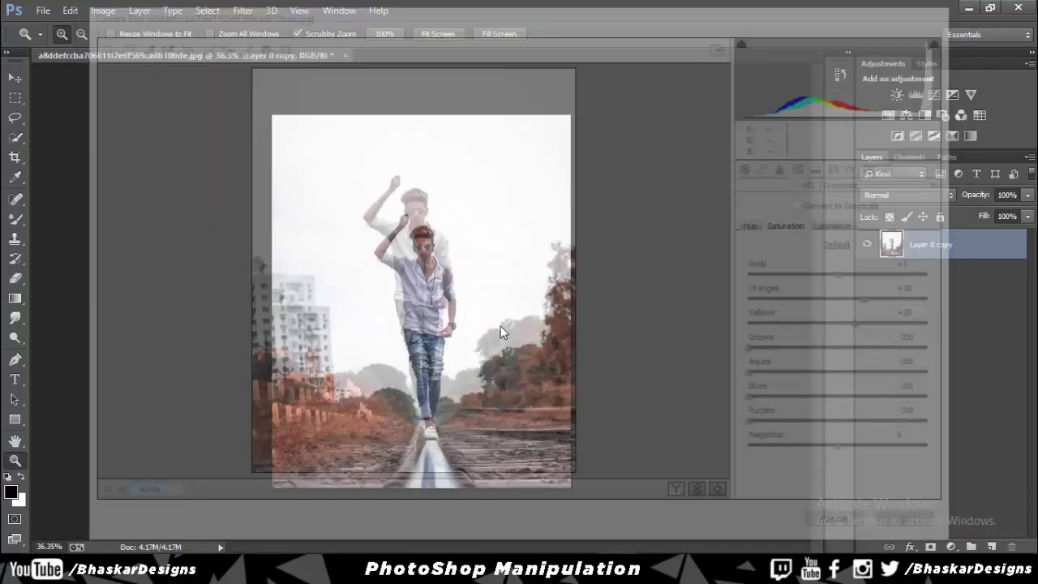
left_click_drag(435, 392, 525, 397)
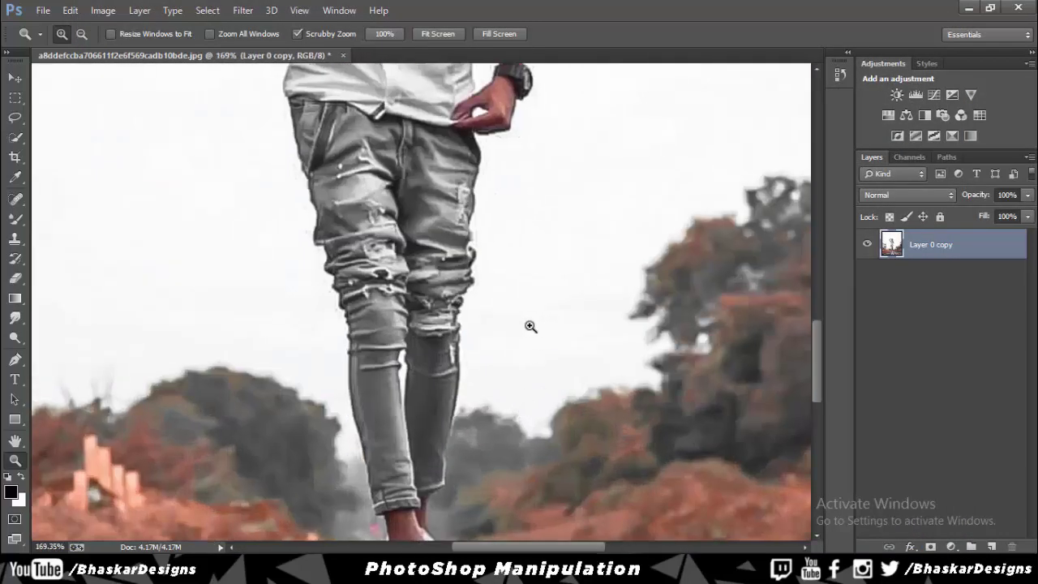
left_click_drag(528, 327, 498, 313)
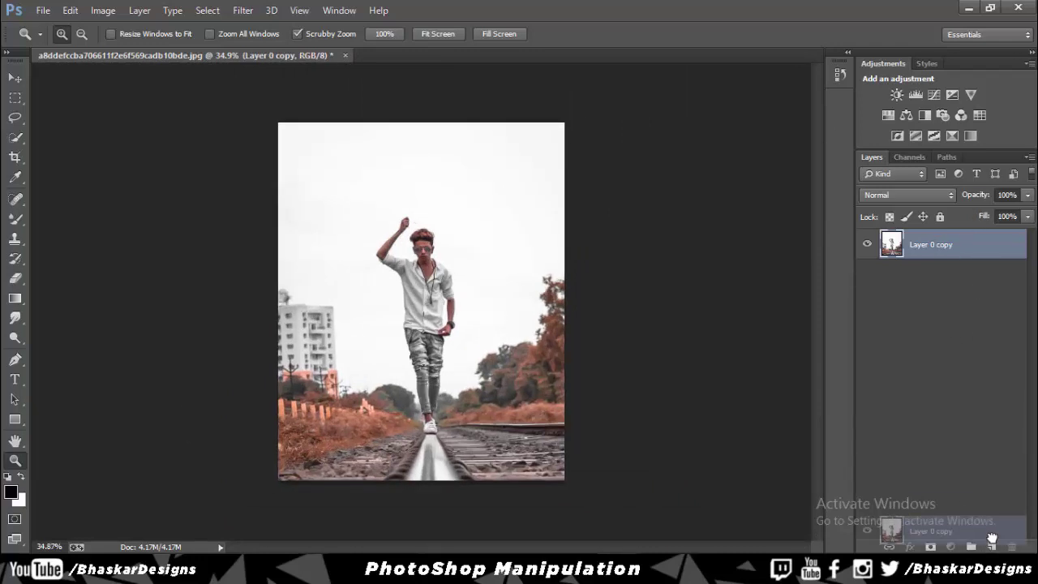
left_click_drag(973, 270, 992, 547)
- Zoom in on the man and tracks and select the Burn Tool
left_click_drag(289, 444, 316, 437)
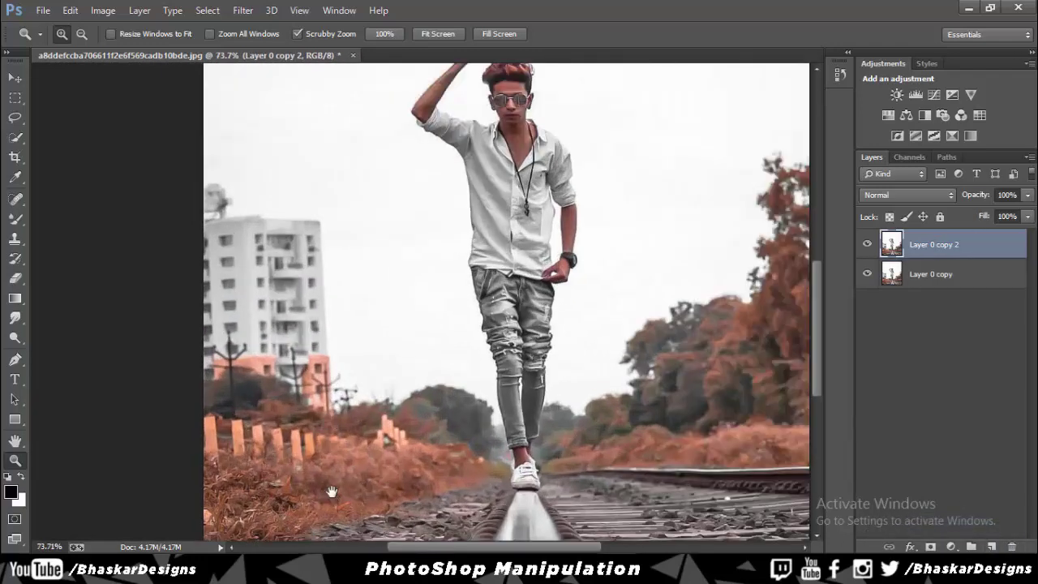
left_click_drag(331, 492, 355, 398)
left_click(15, 318)
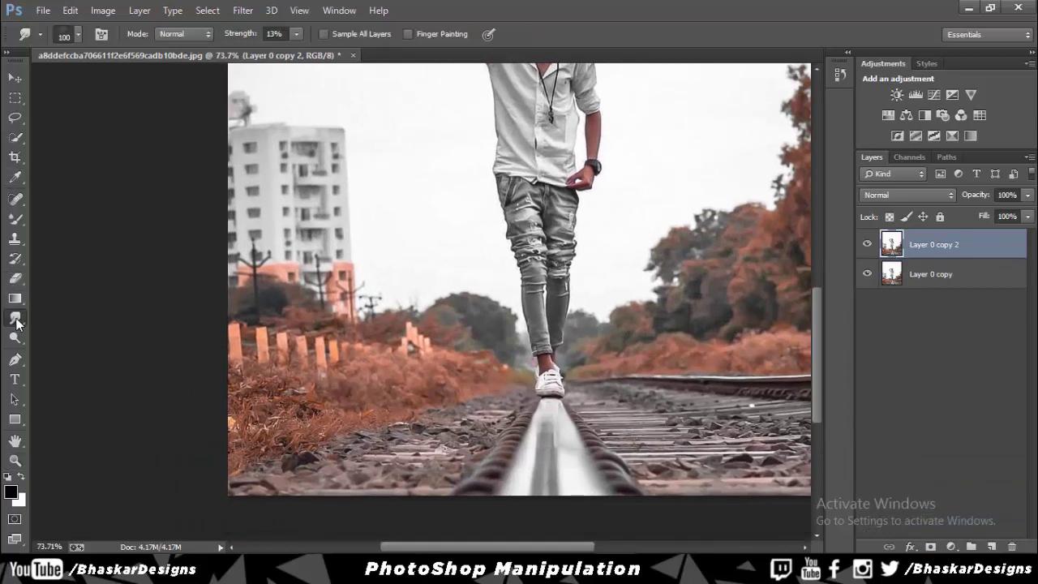
left_click(14, 338)
right_click(16, 345)
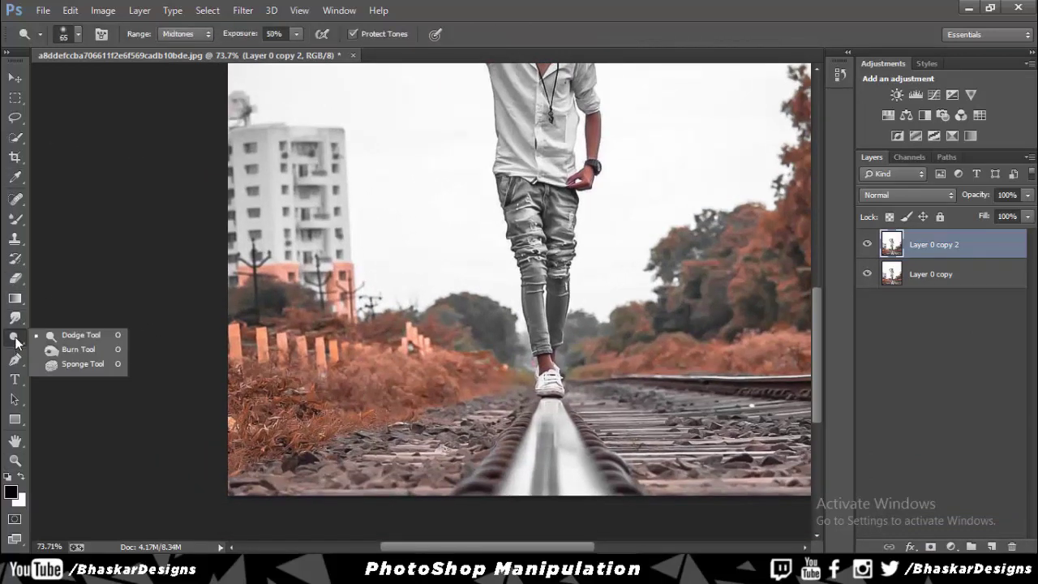
left_click(73, 350)
key("bracketright")
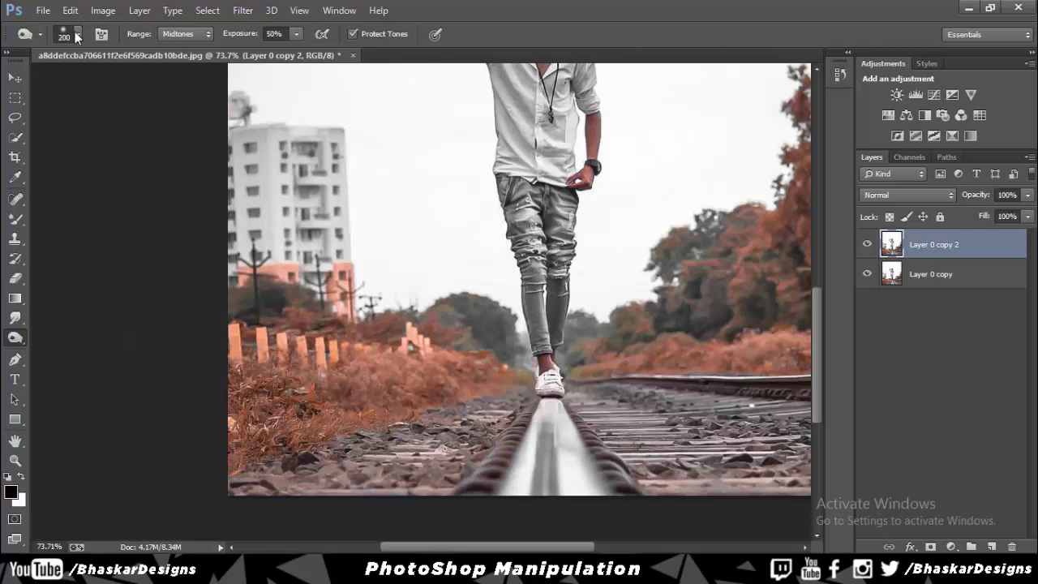
- Pick the 32 px brush preset and enlarge the Burn brush to 300 px
left_click(77, 35)
left_click(58, 223)
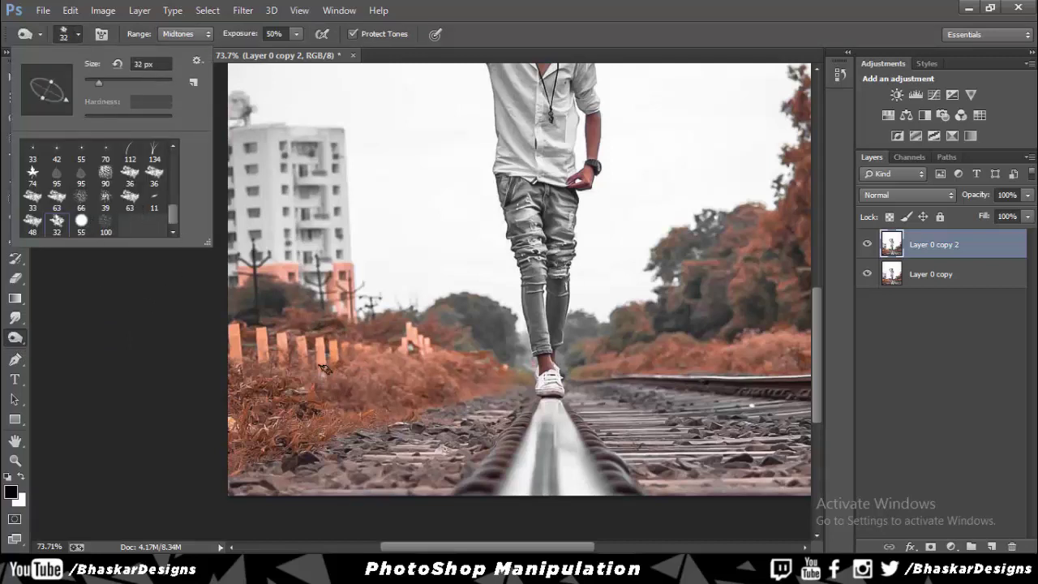
left_click(153, 307)
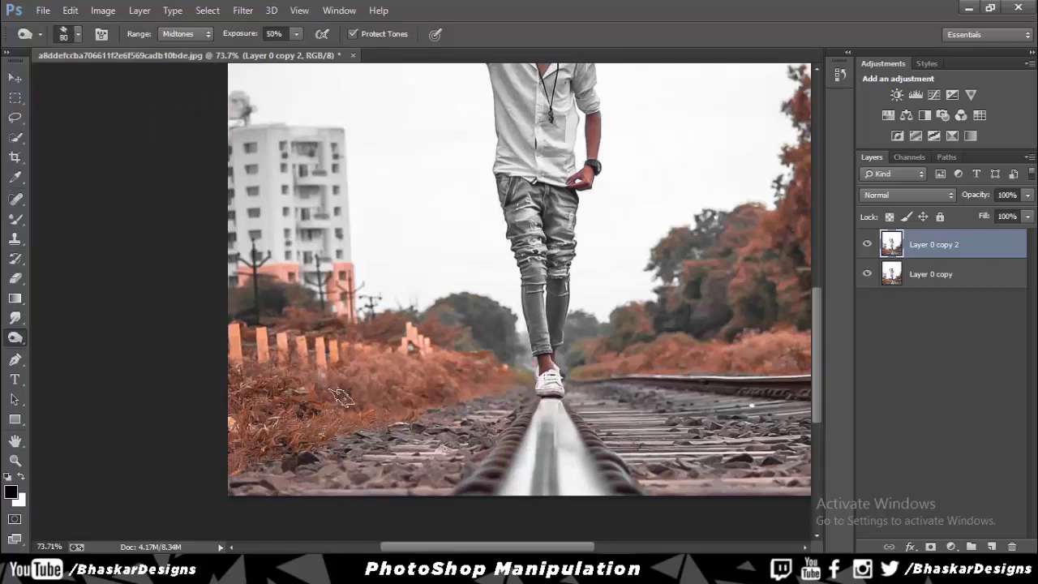
key("bracketright")
key("bracketright")
key("bracketright")
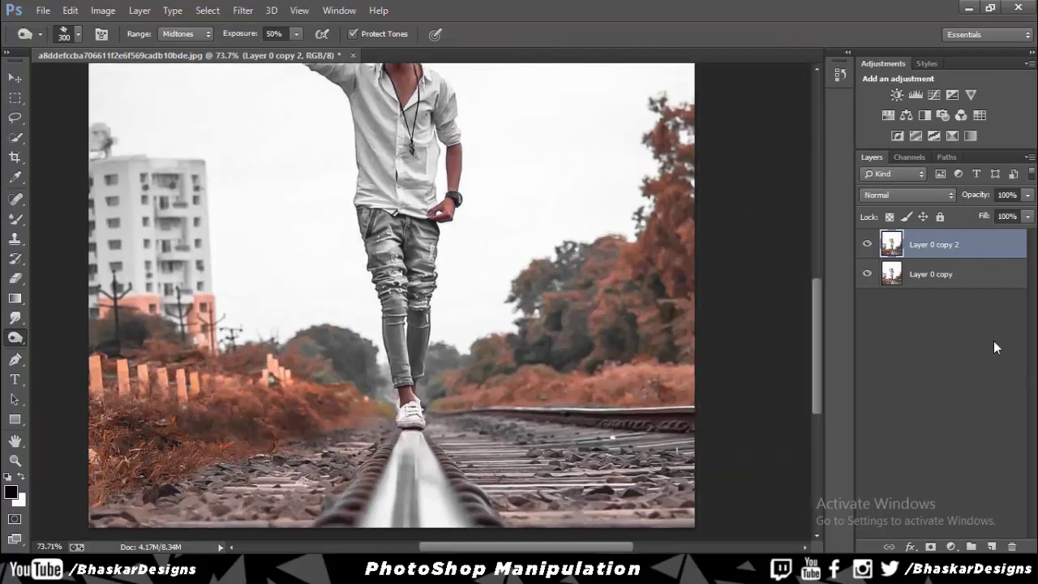
left_click_drag(189, 438, 442, 236)
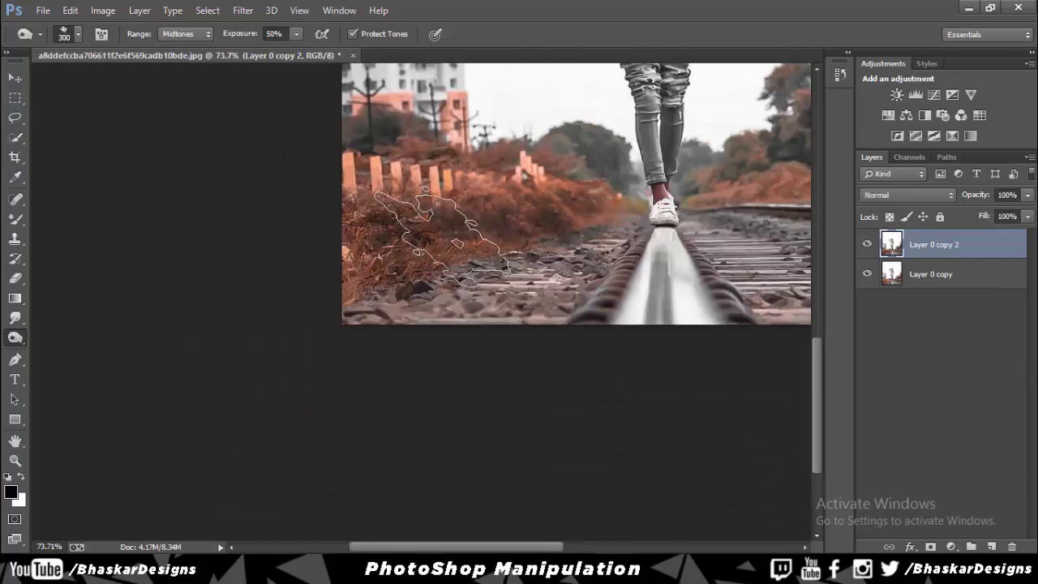
- Check the brush settings and pan to bring the top of the photo into view
right_click(430, 235)
key("Escape")
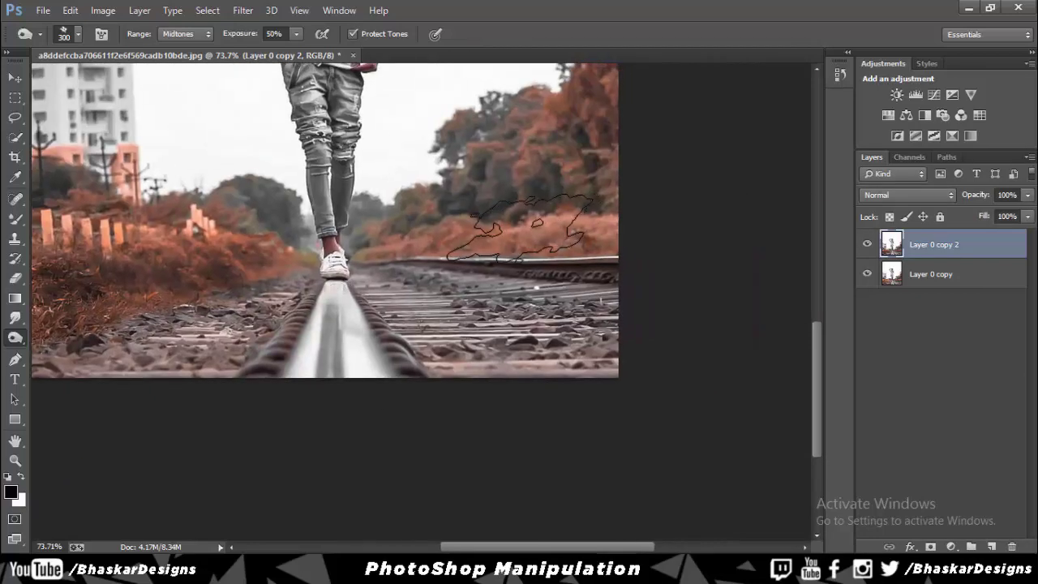
right_click(527, 240)
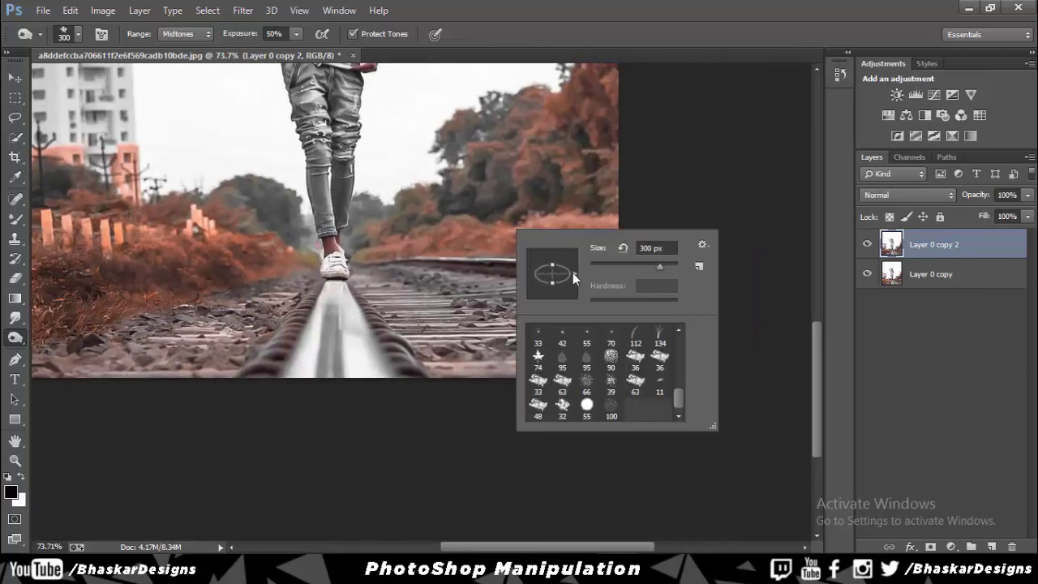
key("Escape")
scroll(604, 260, "up", 3)
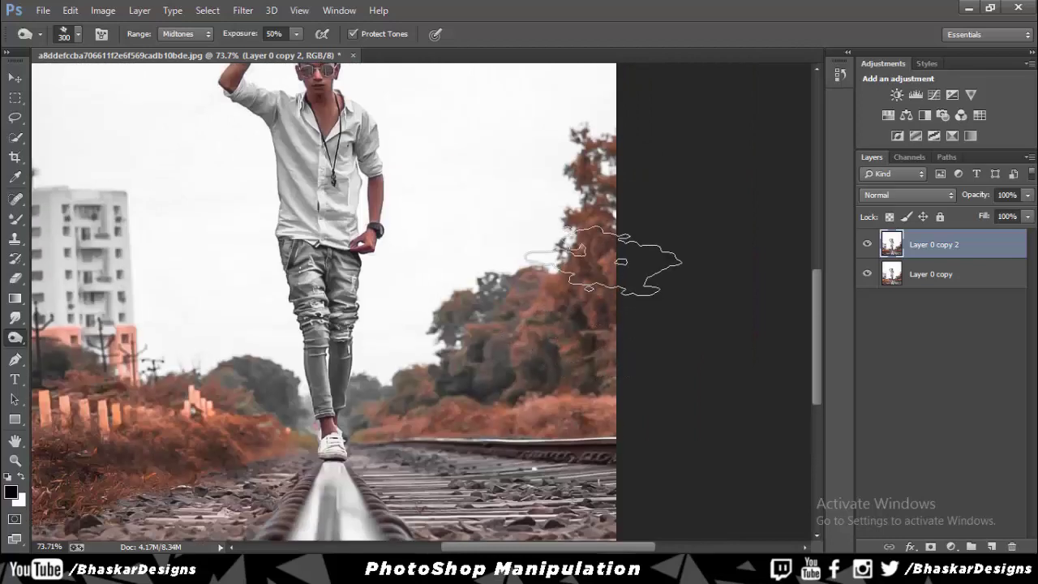
scroll(604, 341, "down", 1)
left_click_drag(548, 292, 634, 222)
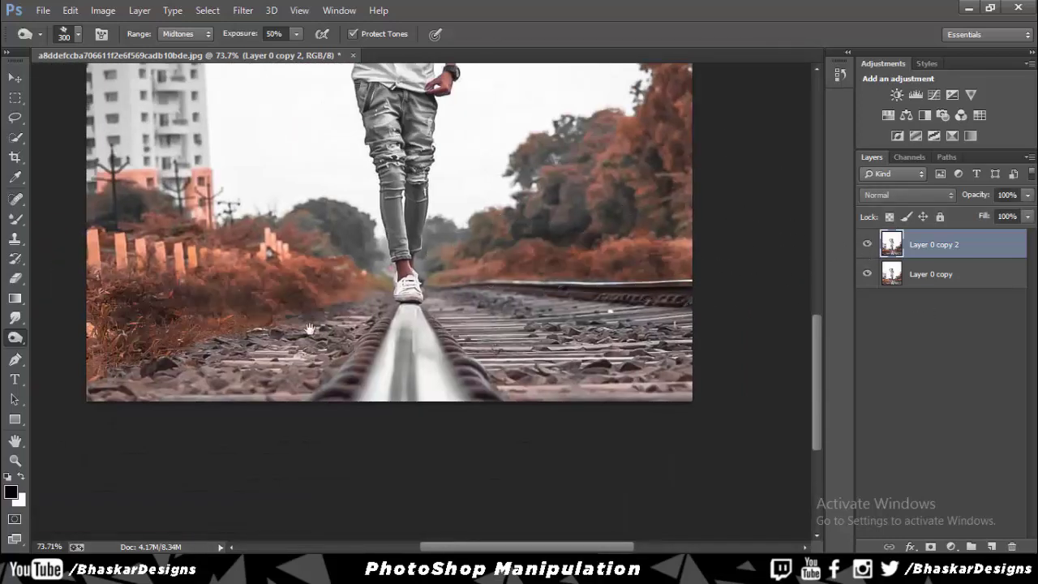
left_click_drag(309, 329, 546, 507)
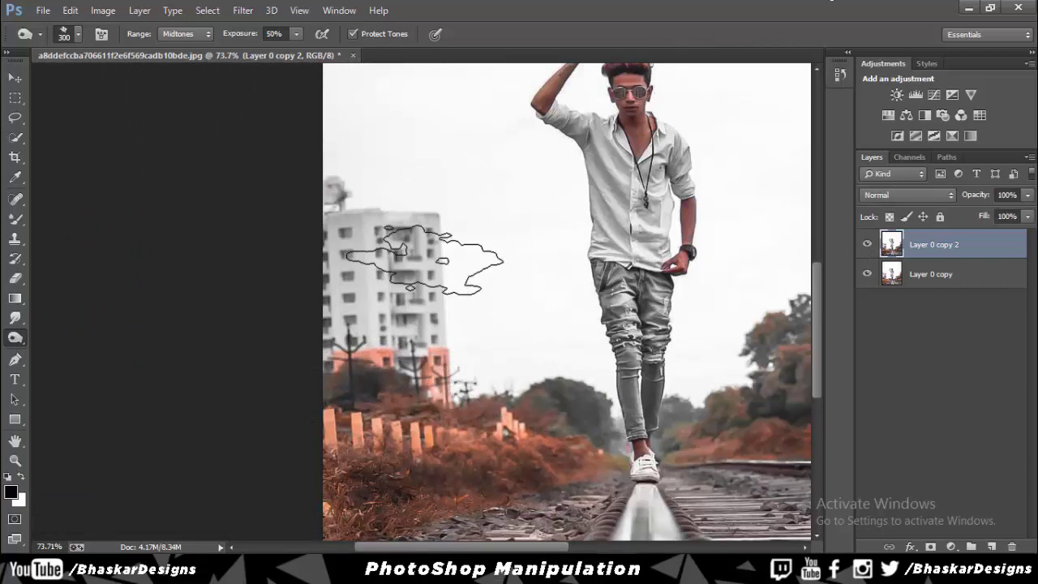
- Switch to the 55 px round brush preset and size it to about 250 px
left_click(77, 34)
left_click(81, 221)
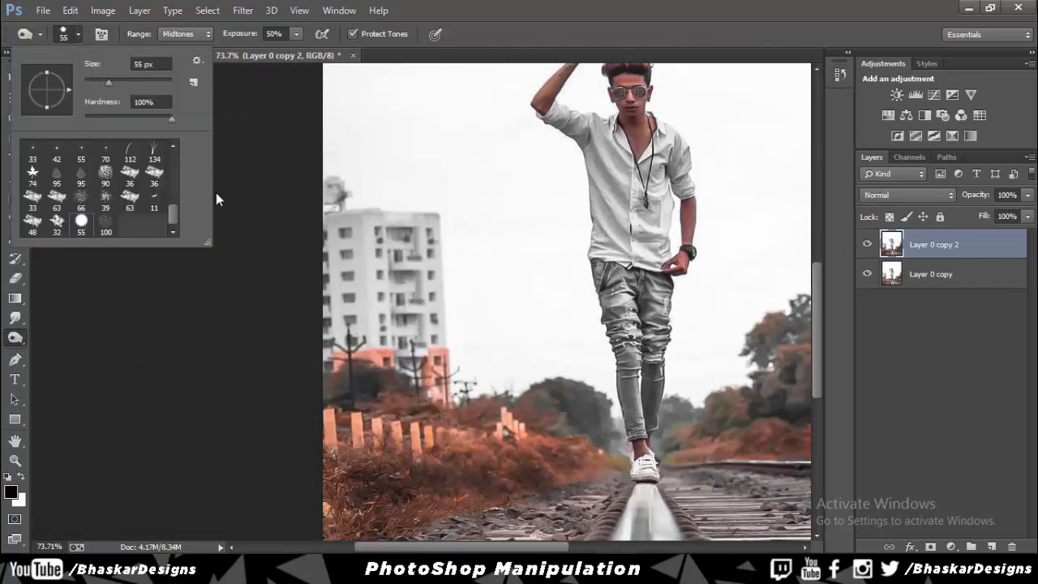
left_click_drag(173, 211, 170, 116)
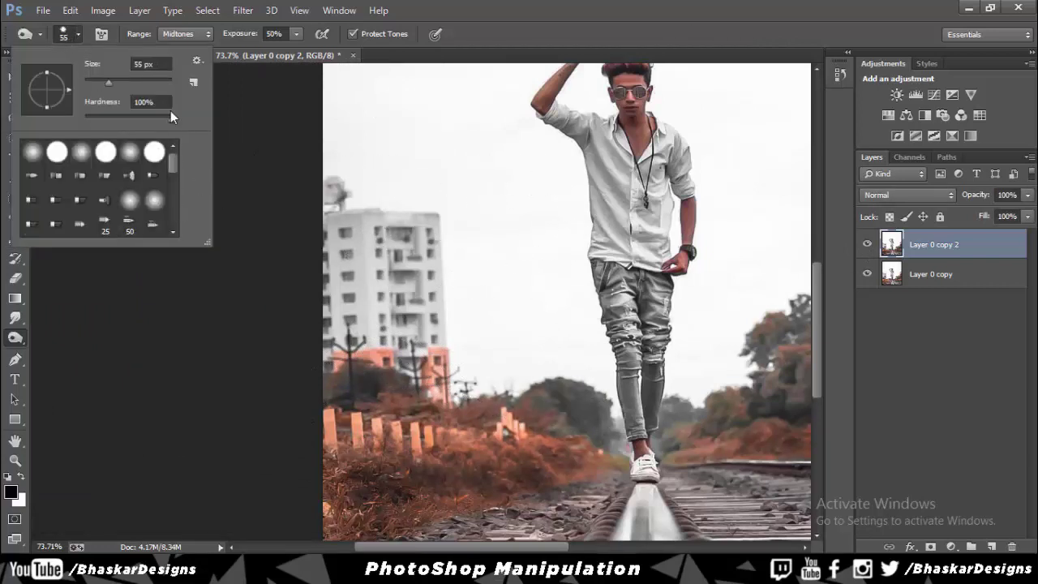
left_click(433, 180)
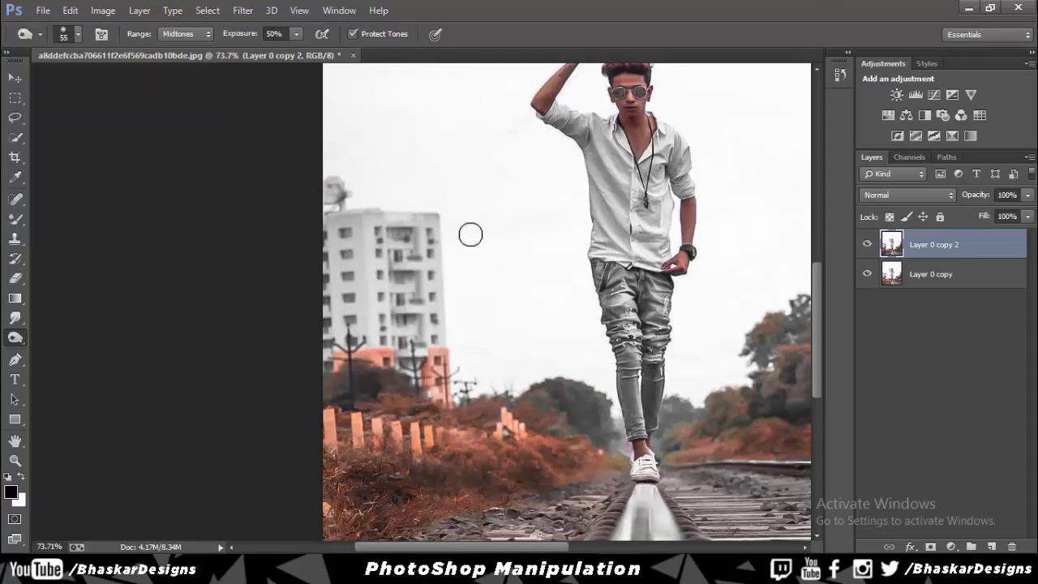
key("bracketright")
key("bracketright")
key("bracketright")
key("bracketright")
key("bracketright")
key("bracketright")
key("bracketleft")
key("bracketleft")
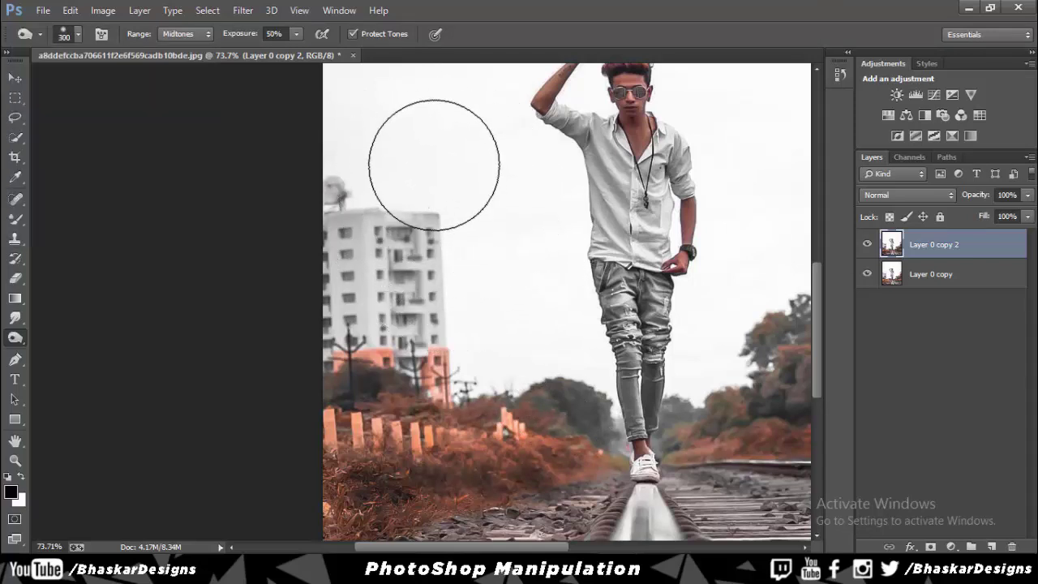
key("bracketleft")
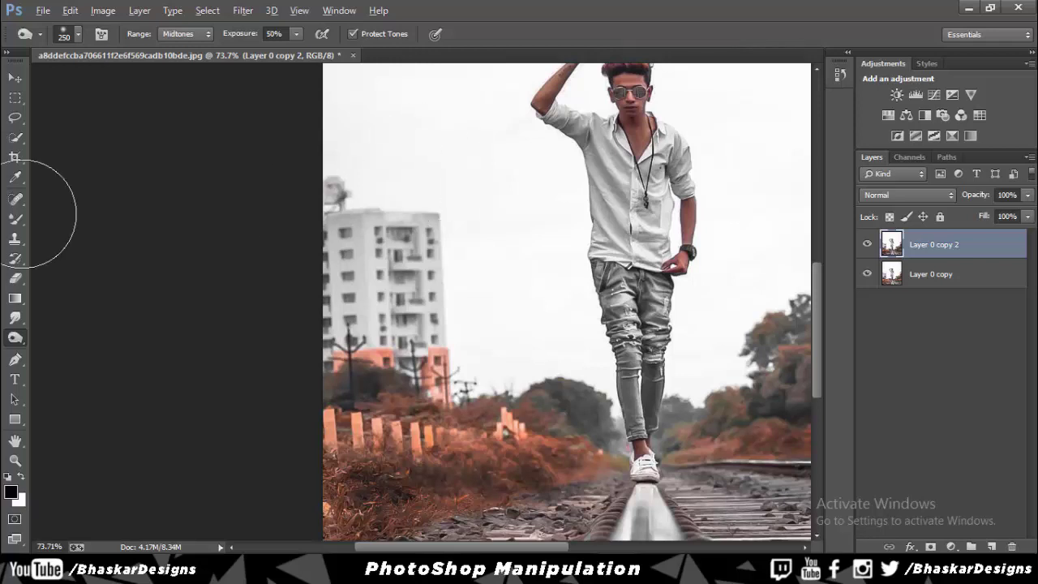
- Clone plain sky over the distant building and upper-right treetops, using a 125 px brush
left_click(15, 237)
mouse_move(430, 221)
left_mouse_down()
mouse_move(431, 331)
mouse_move(429, 300)
left_mouse_up()
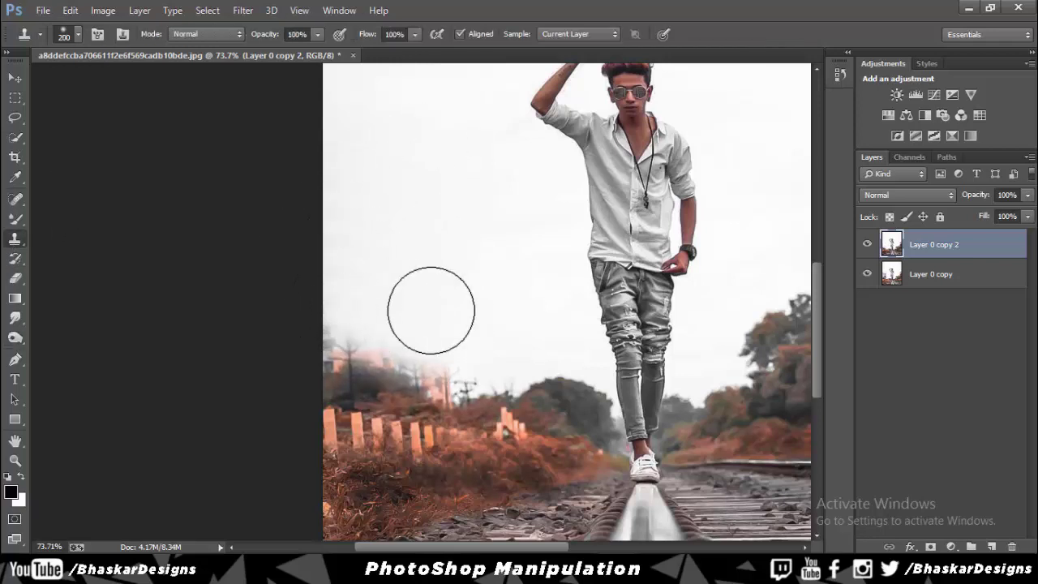
key("bracketleft")
key("bracketleft")
key("bracketleft")
key("bracketleft")
key("bracketleft")
key("bracketleft")
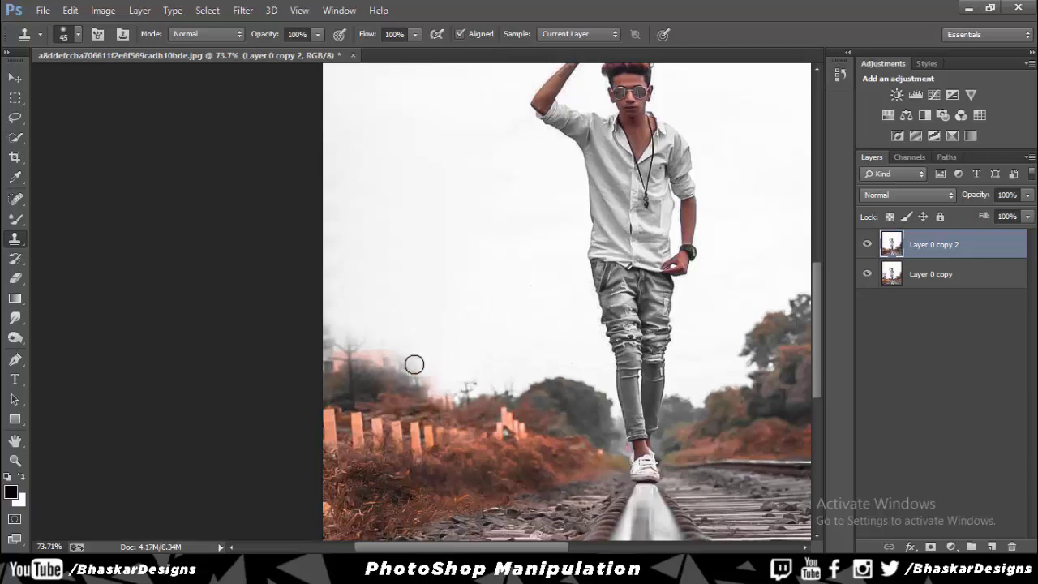
left_click_drag(520, 343, 481, 404)
key("bracketright")
key("bracketright")
key("bracketright")
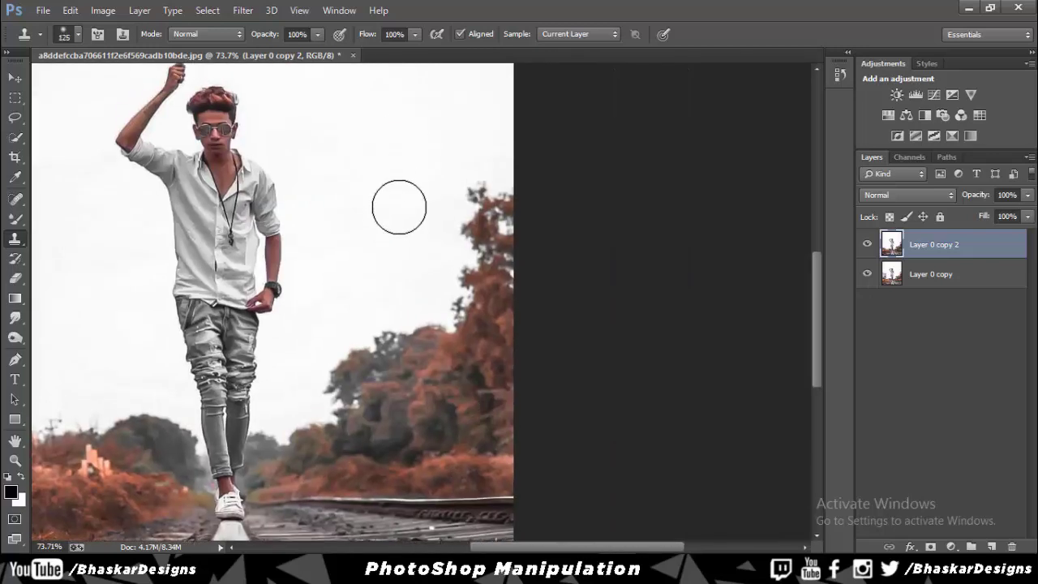
mouse_move(438, 195)
left_mouse_down()
mouse_move(469, 276)
mouse_move(487, 278)
mouse_move(482, 297)
mouse_move(454, 304)
left_mouse_up()
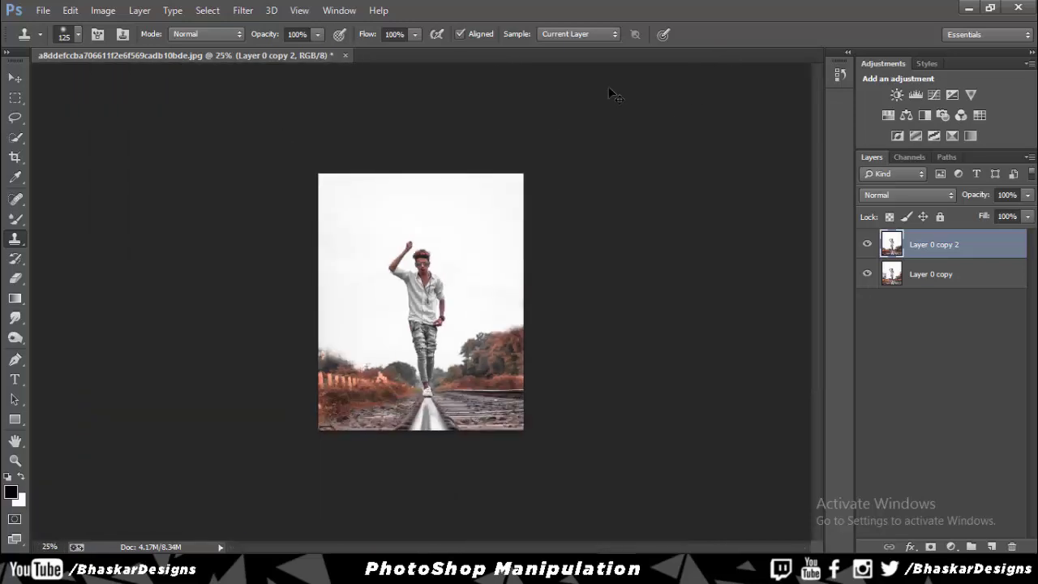
key("z")
mouse_move(511, 347)
left_mouse_down()
mouse_move(465, 348)
mouse_move(463, 281)
left_mouse_up()
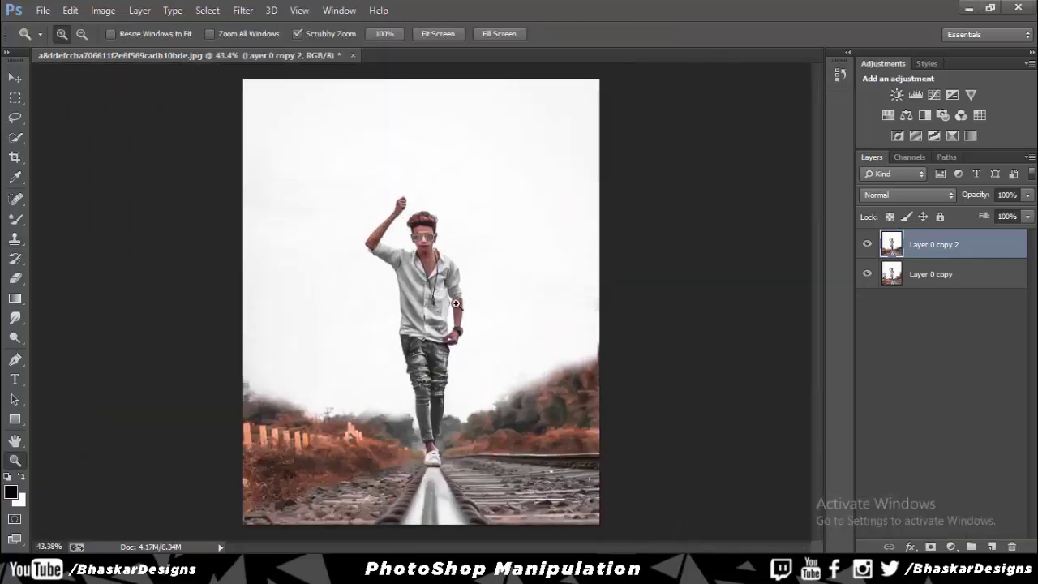
- Position and scale the starry-sky image to cover the top of the photo
left_click(43, 9)
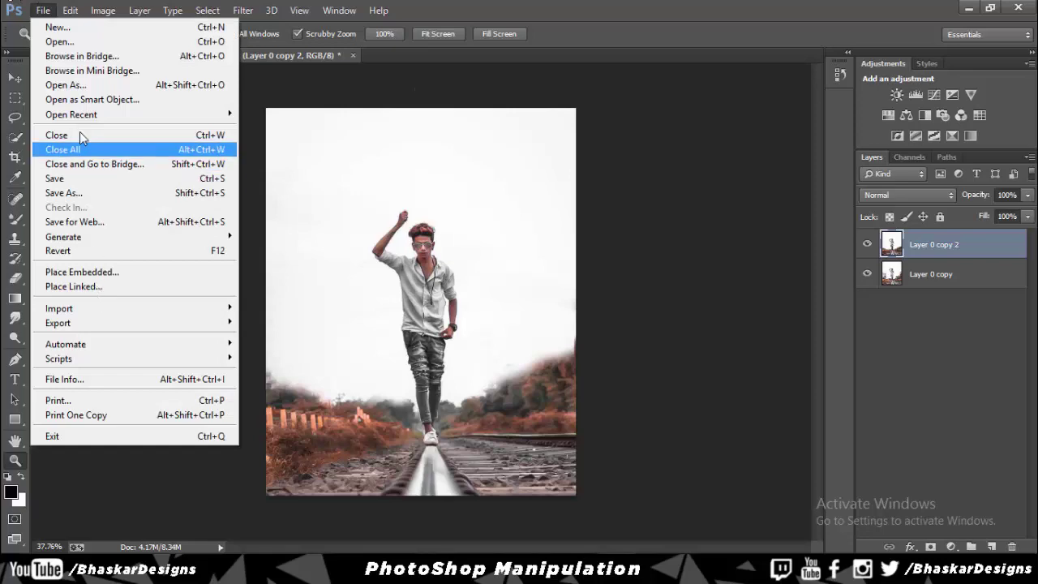
key("Escape")
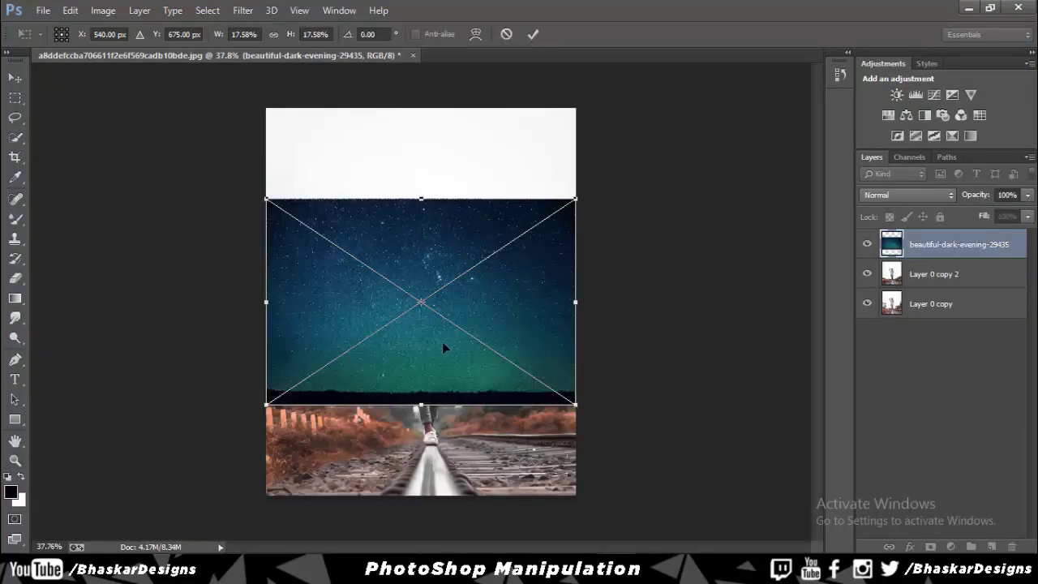
left_click_drag(442, 341, 379, 217)
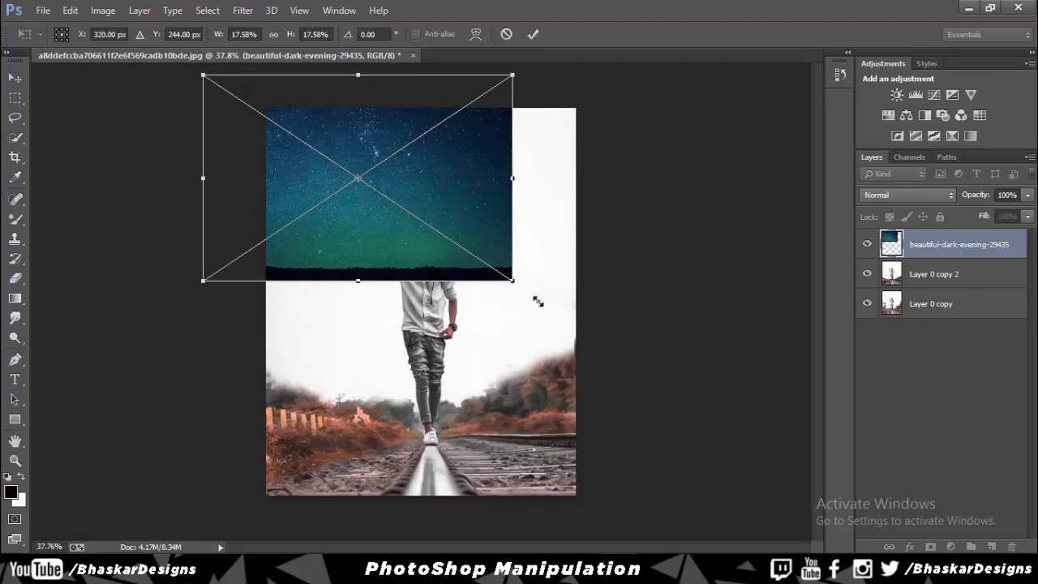
left_click_drag(538, 302, 653, 357)
left_click_drag(532, 279, 542, 330)
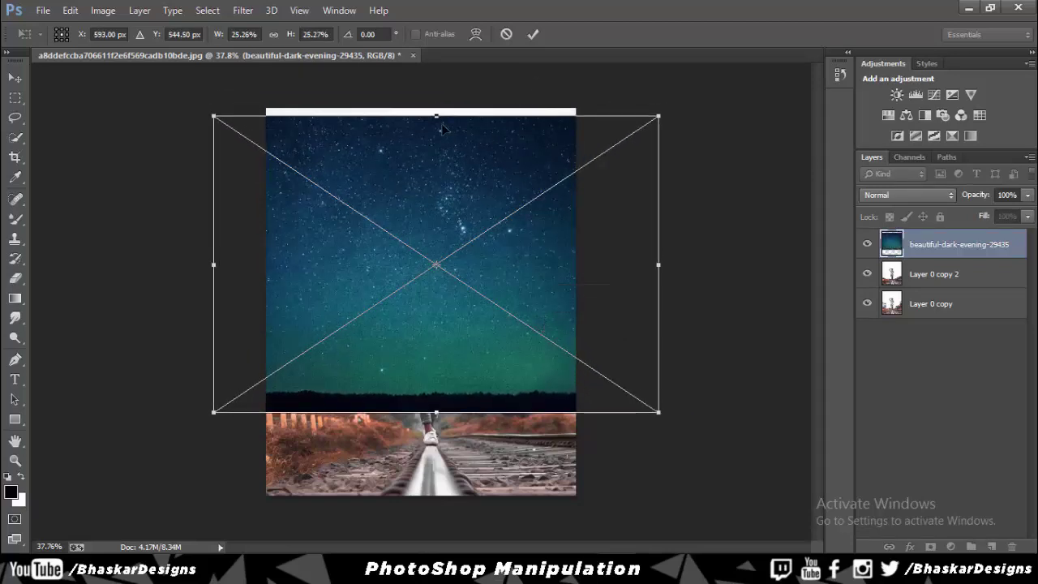
left_click_drag(474, 152, 474, 144)
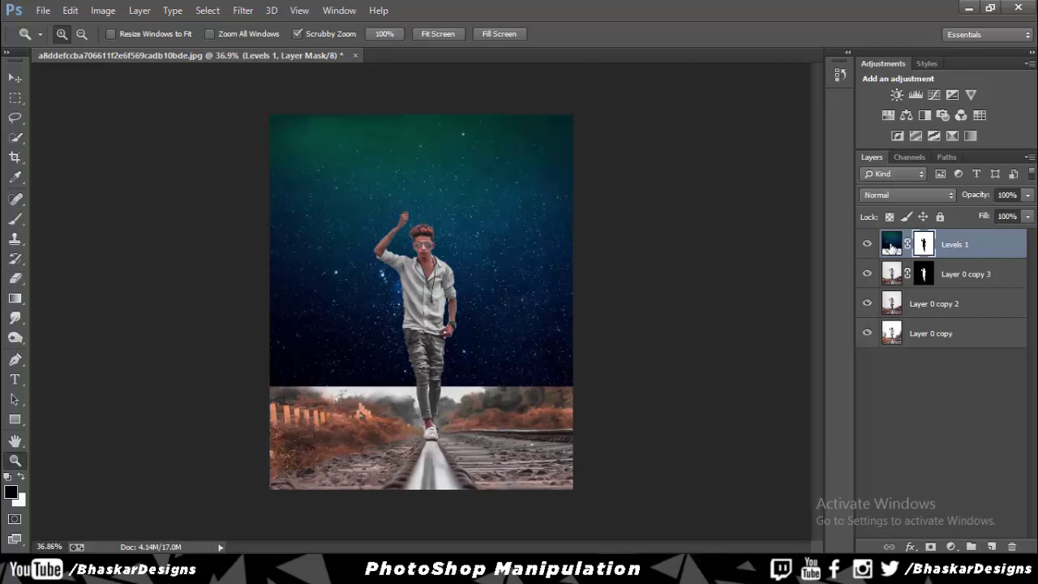
- Target the Levels 1 layer, then try and cancel a content-aware scale of the sky
left_click(891, 247)
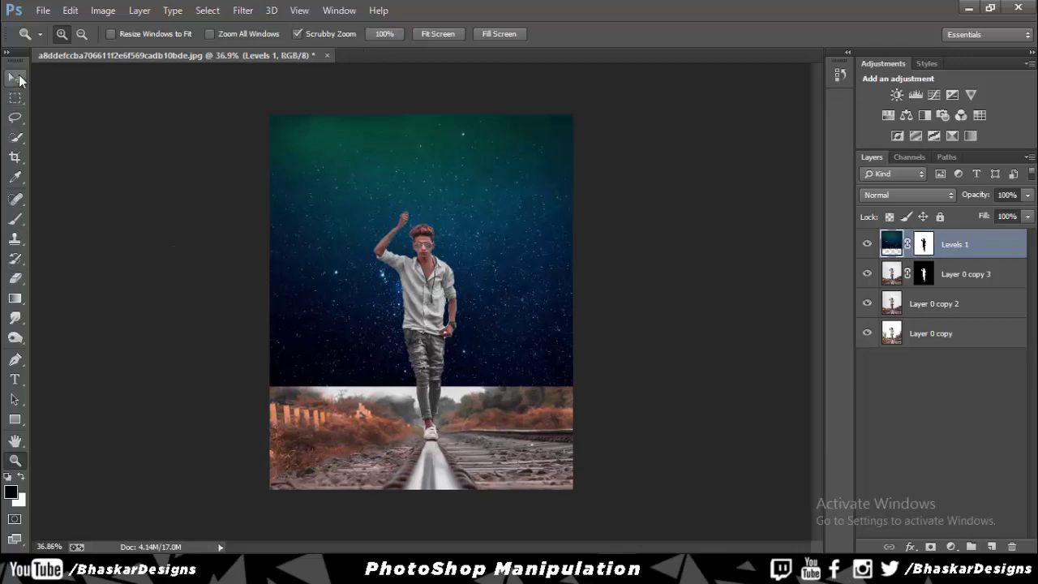
left_click(18, 78)
left_click(70, 12)
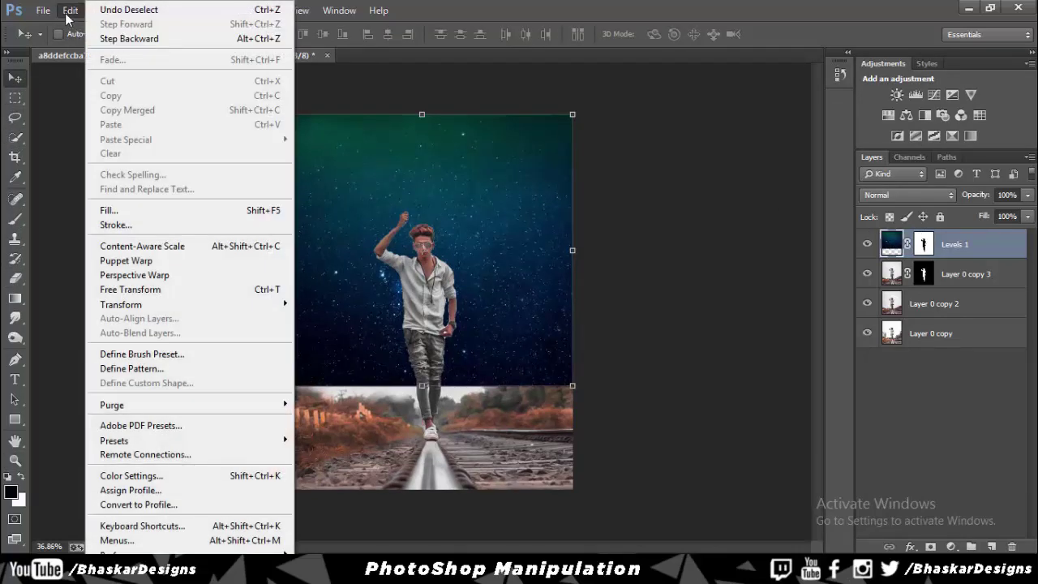
left_click(170, 246)
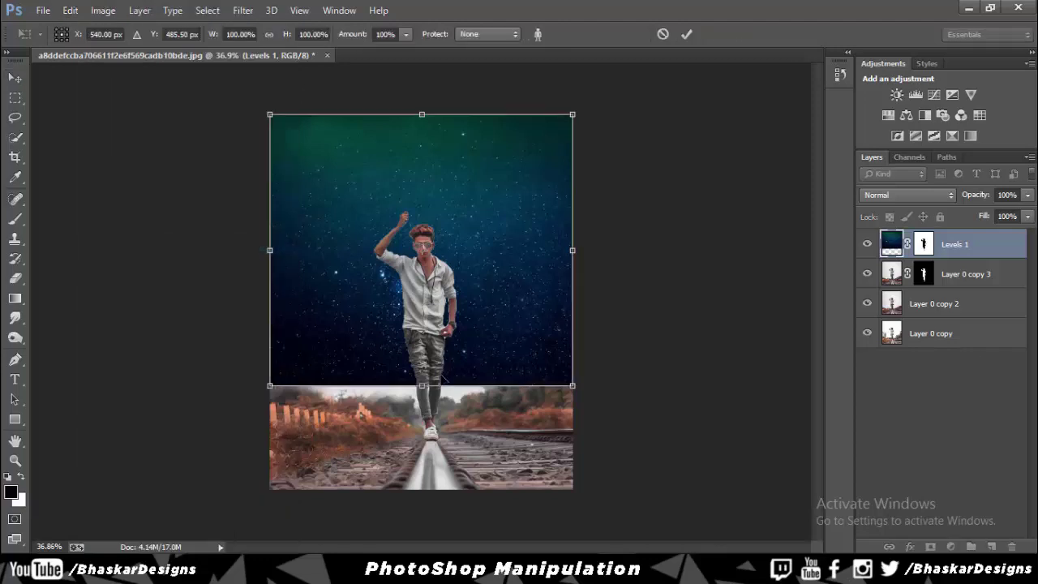
key("Escape")
left_click_drag(404, 289, 422, 289)
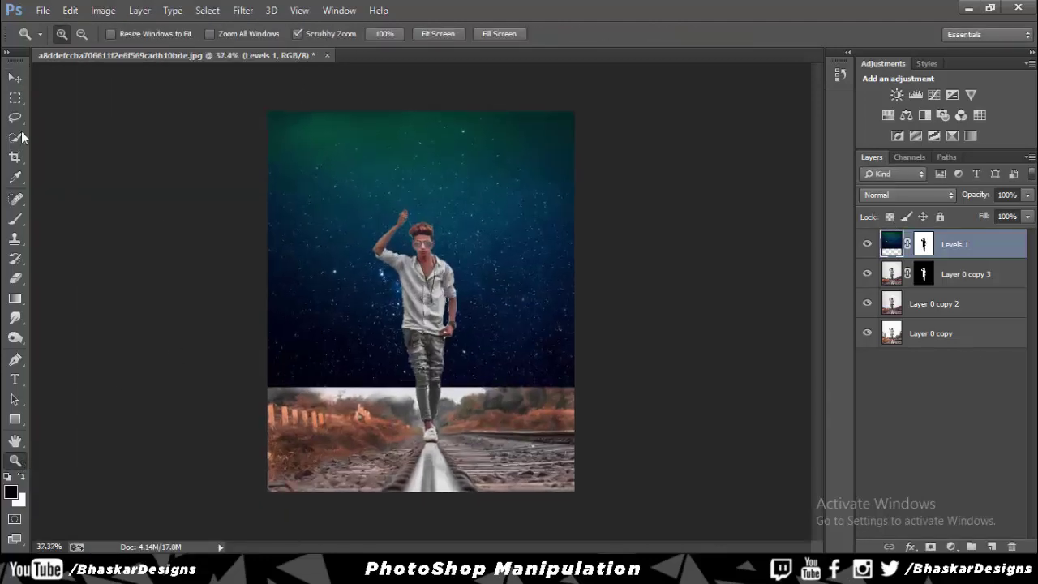
- Draw vertical gradients on the Levels 1 mask until the lower sky fades into haze
left_click(924, 245)
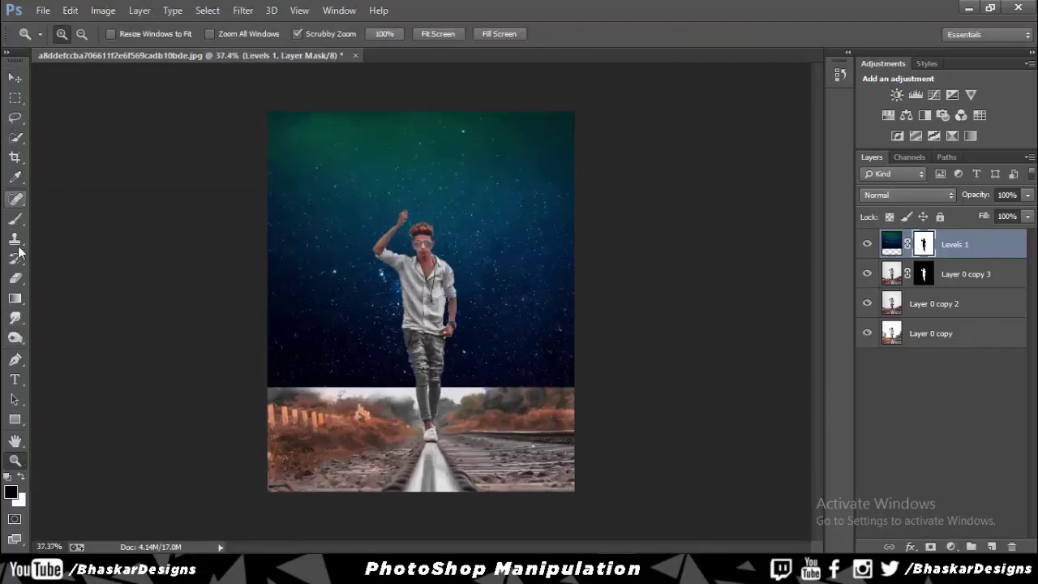
left_click(15, 298)
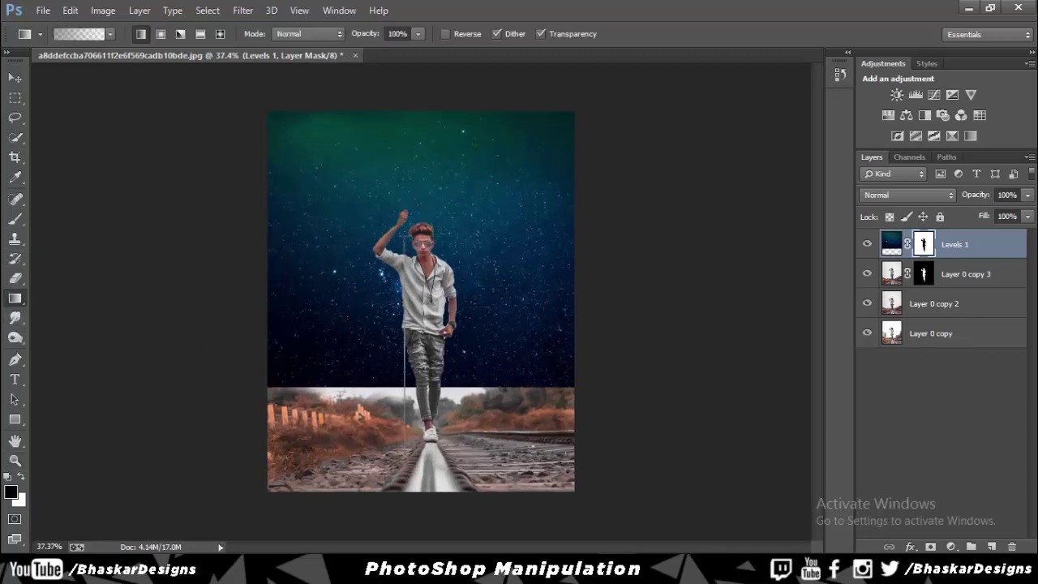
left_click_drag(403, 405, 406, 243)
left_click_drag(424, 388, 429, 475)
left_click_drag(430, 416, 428, 331)
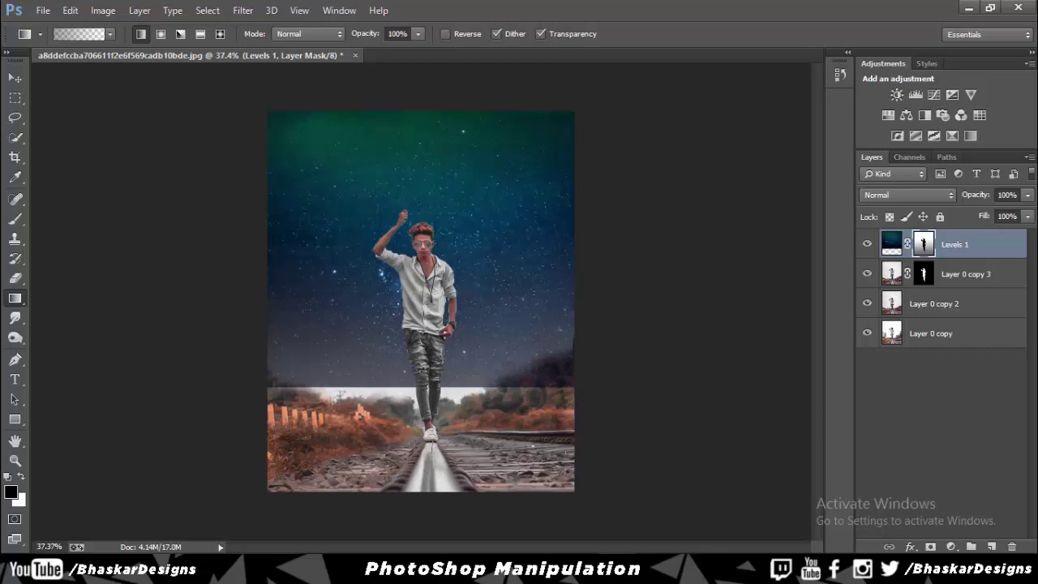
left_click_drag(437, 438, 440, 300)
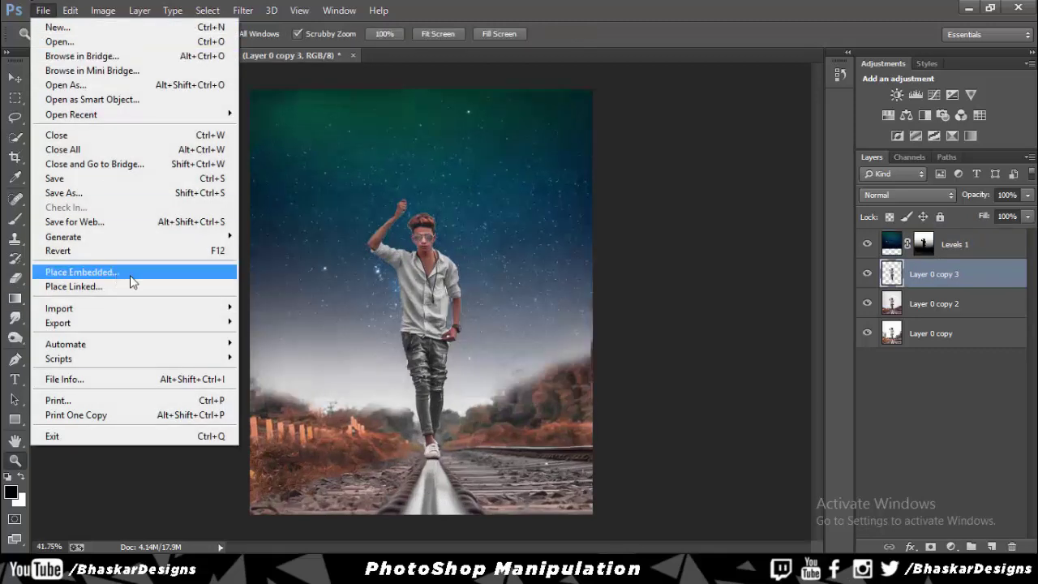
- Commit the placed umbrella image and move its layer above Levels 1
key("Escape")
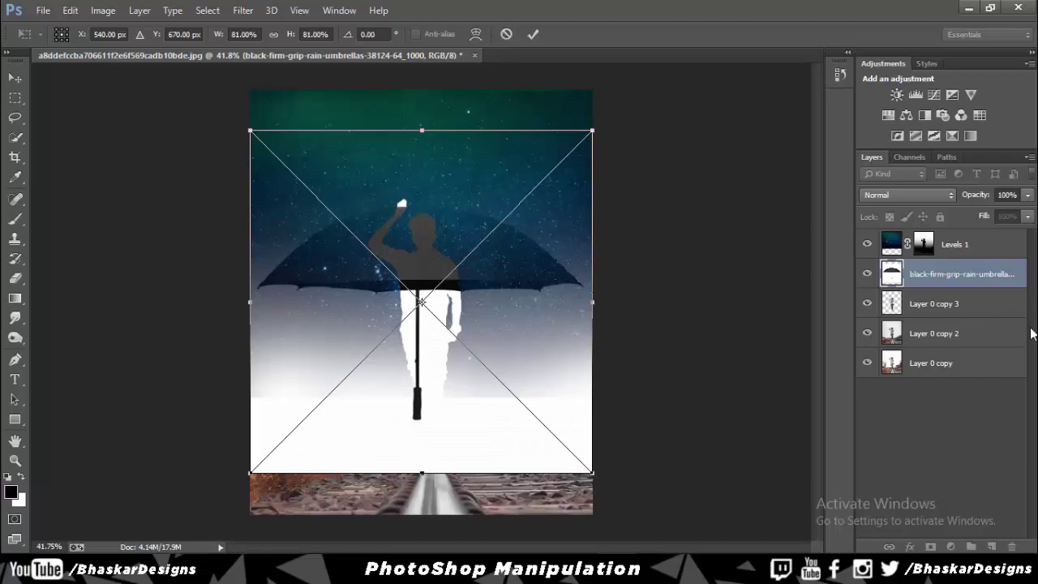
left_click(535, 34)
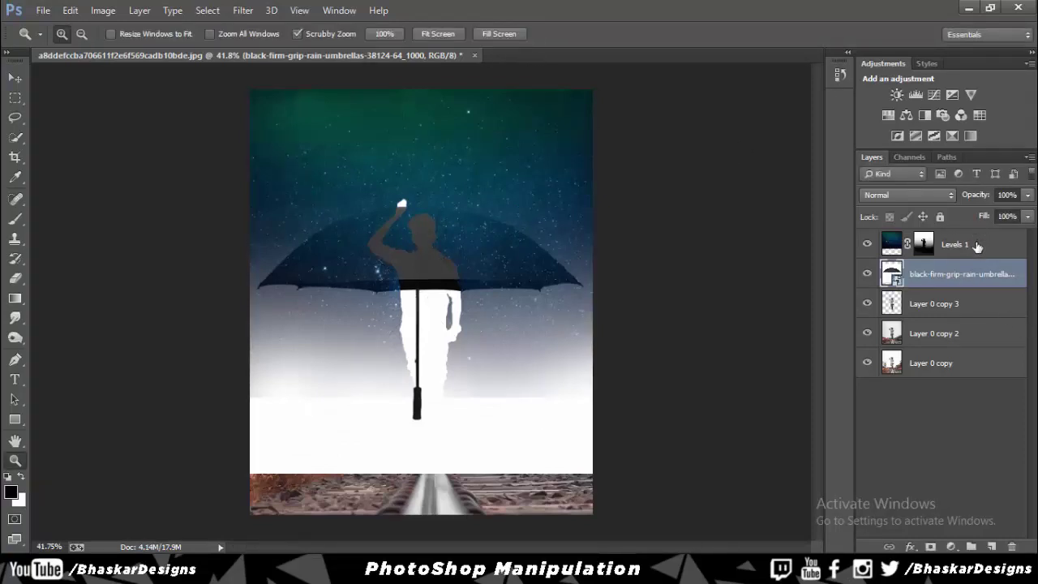
left_click_drag(974, 244, 968, 273)
left_click(955, 249)
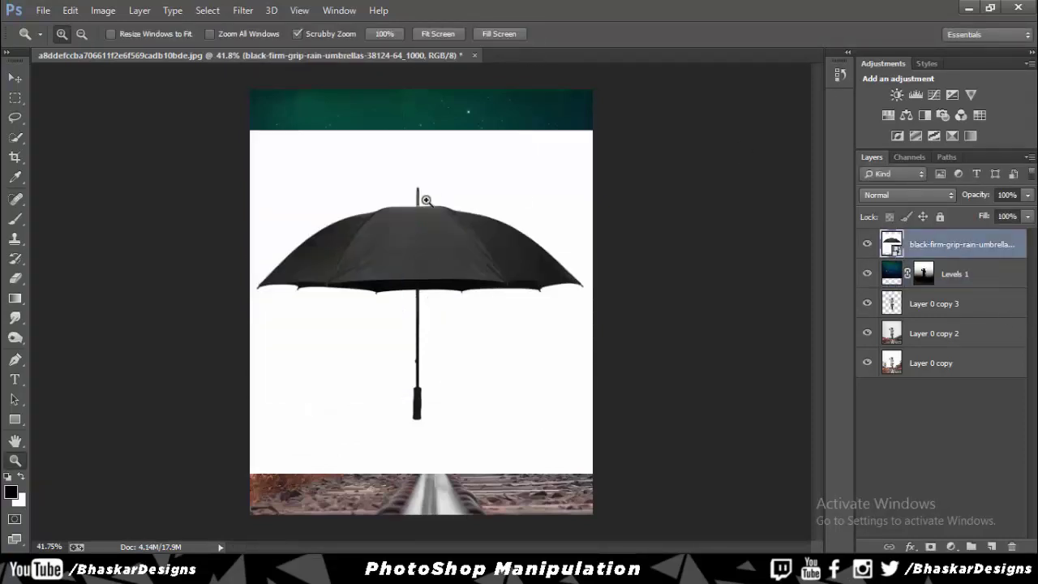
left_click_drag(378, 259, 426, 279)
- Rasterize the umbrella layer, try Multiply blending, then undo back to Normal
right_click(980, 236)
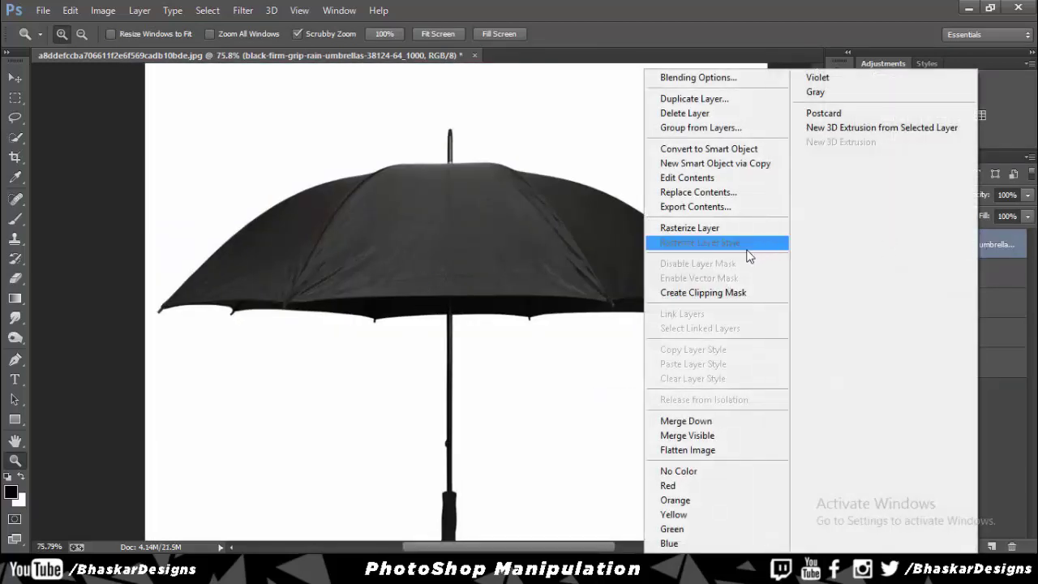
left_click(734, 229)
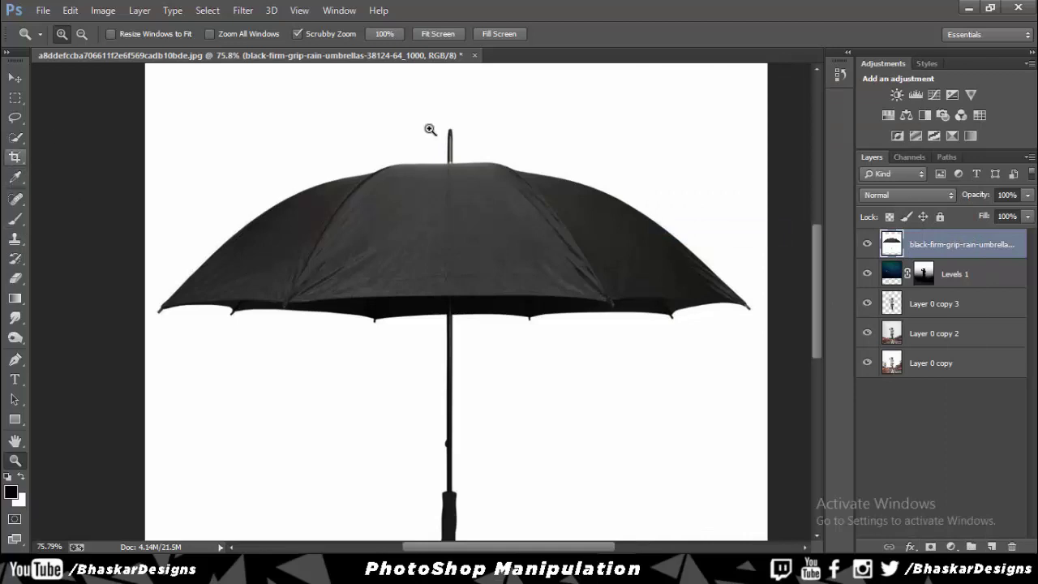
left_click(891, 199)
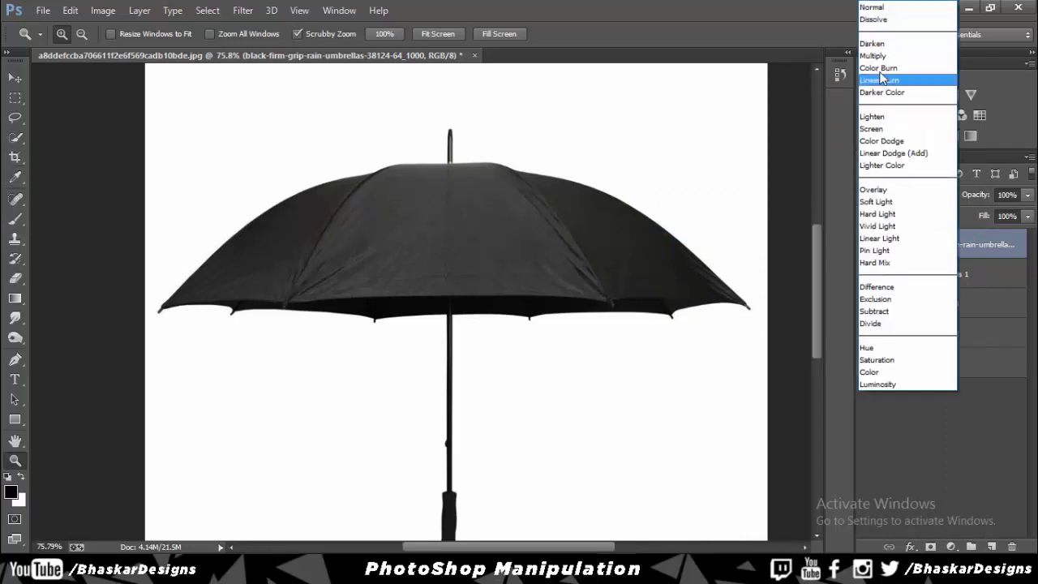
left_click(860, 51)
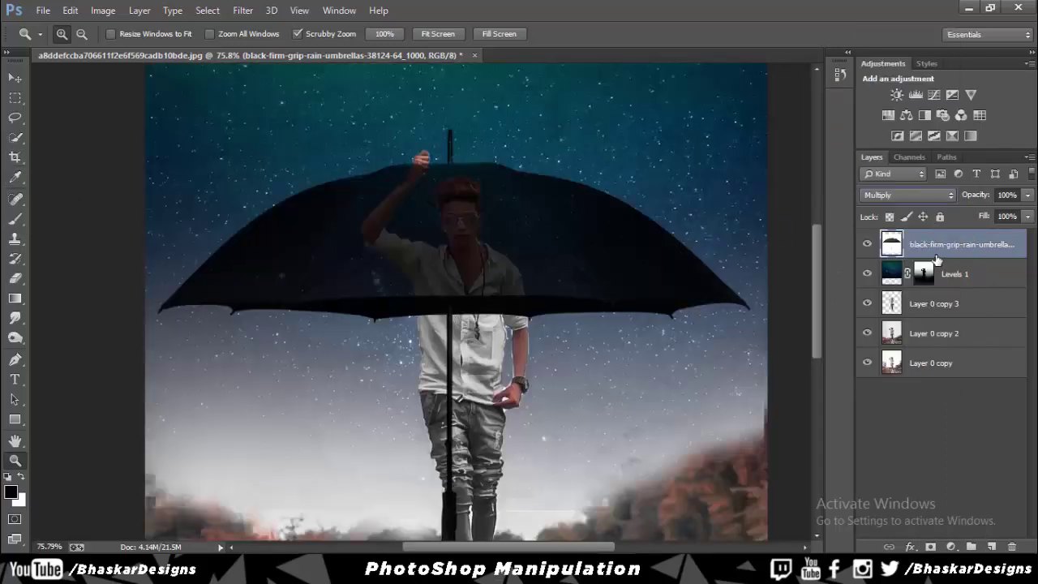
key("ctrl+z")
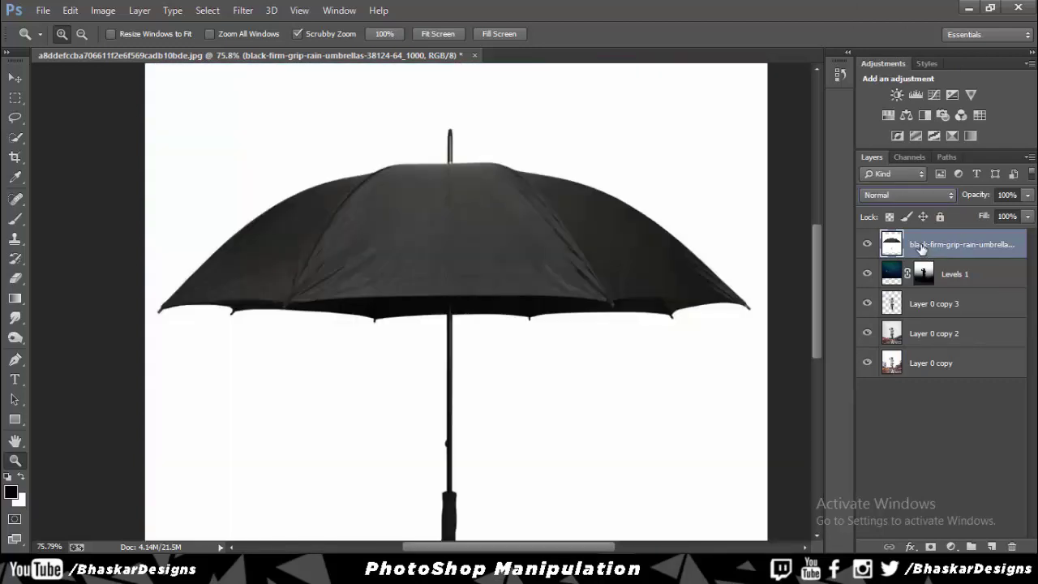
- Quick-select the umbrella canopy, shaft and handle, then add a layer mask to hide the white background
left_click(15, 138)
mouse_move(429, 213)
left_mouse_down()
mouse_move(309, 225)
mouse_move(455, 321)
left_mouse_up()
scroll(454, 322, "down", 2)
left_click_drag(431, 243, 431, 438)
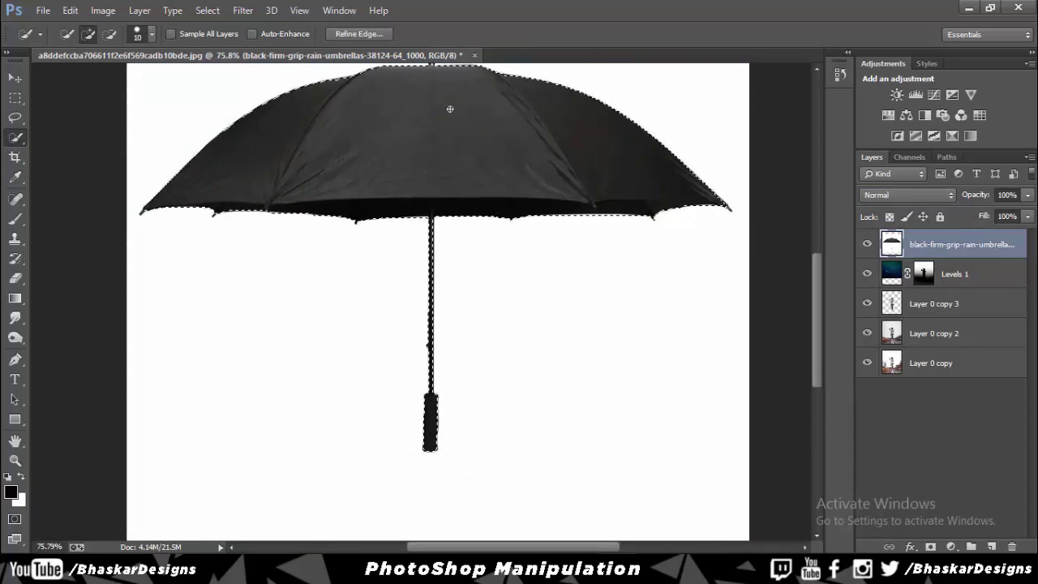
left_click_drag(430, 110, 462, 252)
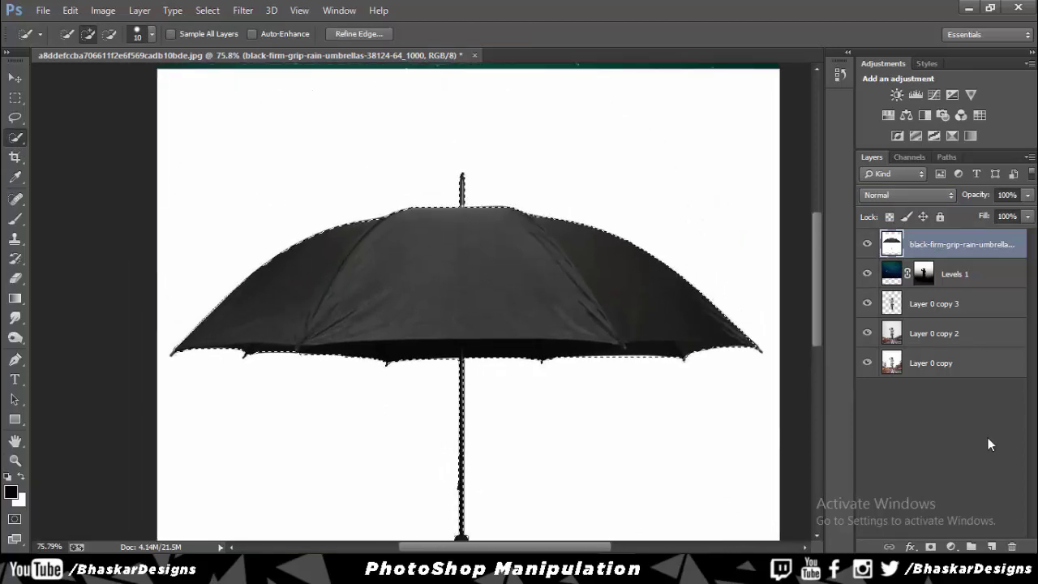
left_click(930, 547)
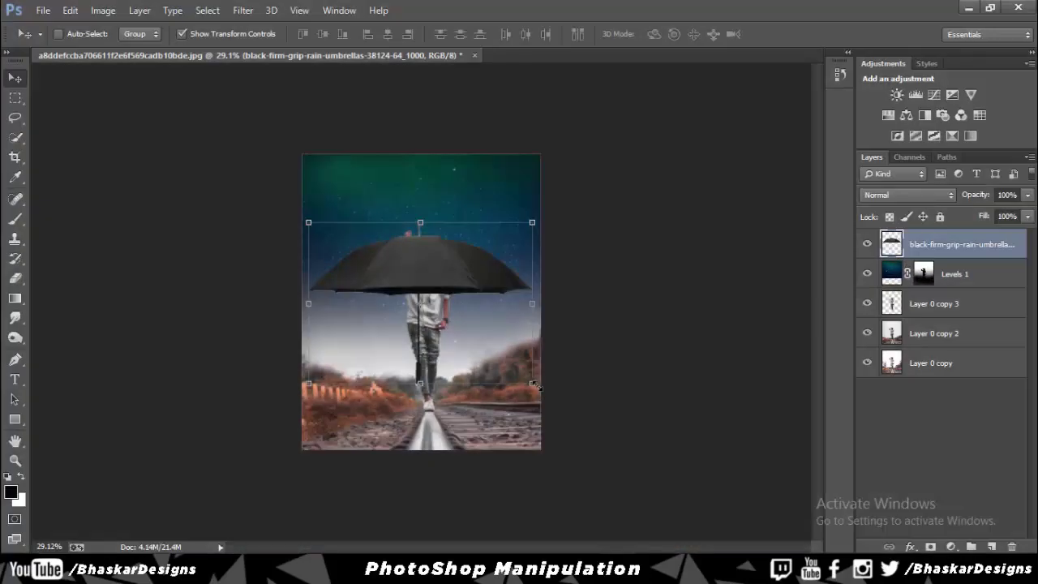
- Scale the umbrella to about 124% and position it above the man's raised hand
left_click_drag(534, 388, 430, 310)
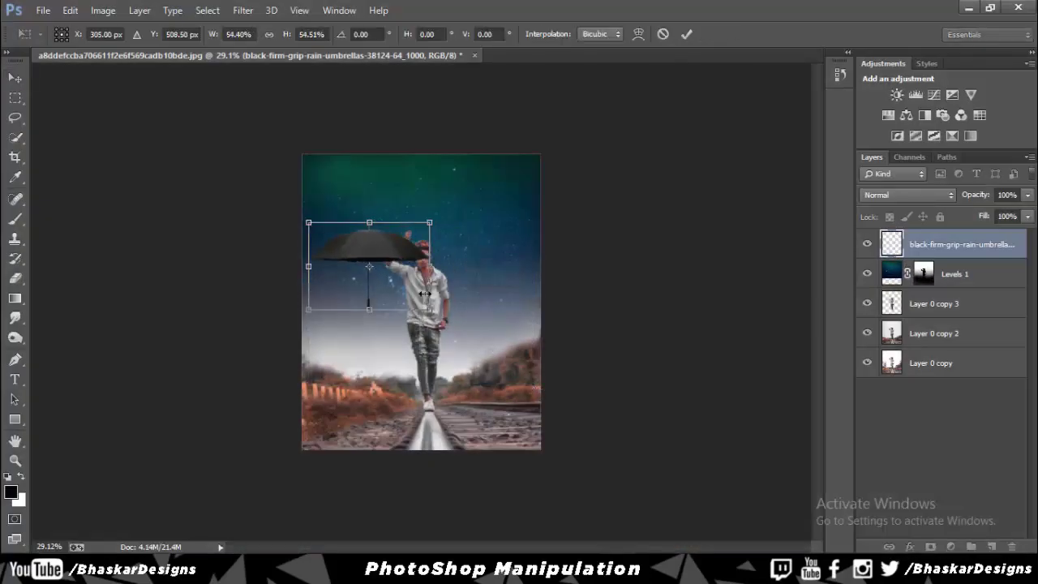
left_click_drag(372, 284, 410, 217)
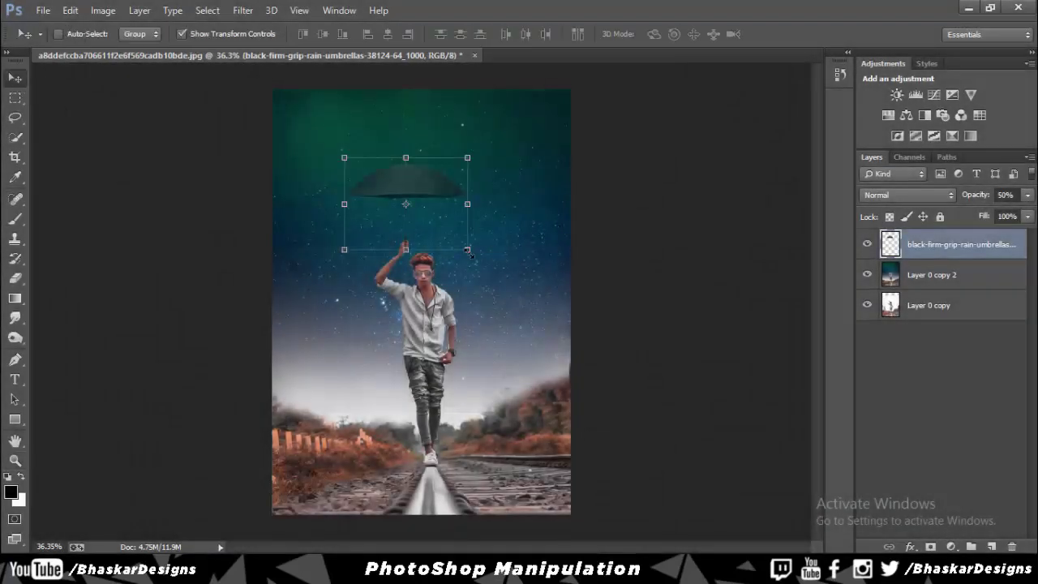
mouse_move(469, 252)
left_mouse_down()
mouse_move(480, 265)
mouse_move(452, 229)
left_mouse_up()
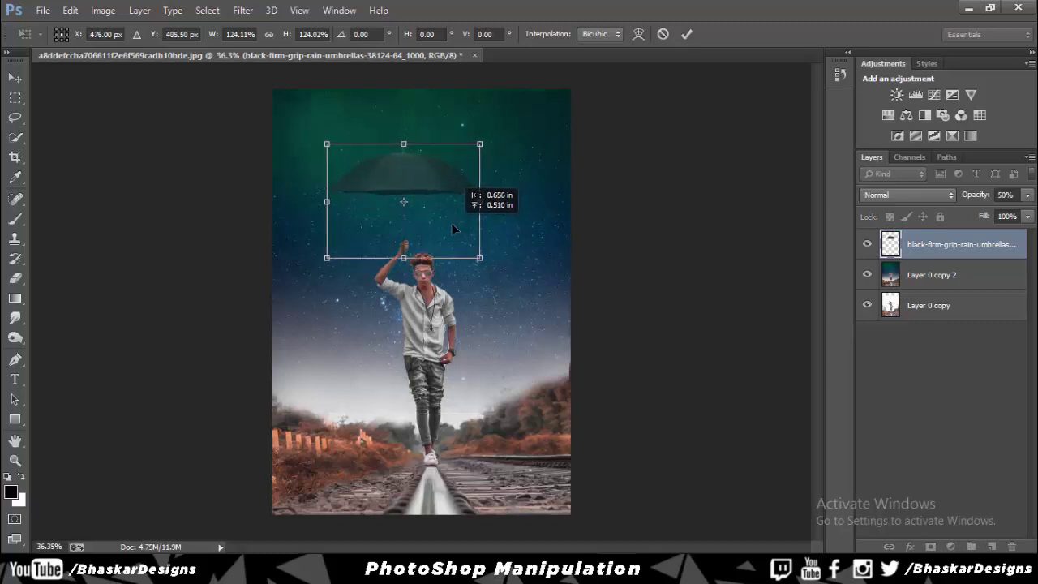
- Commit the umbrella transform and zoom in on the man's raised hand
key("Return")
key("z")
left_click(411, 255)
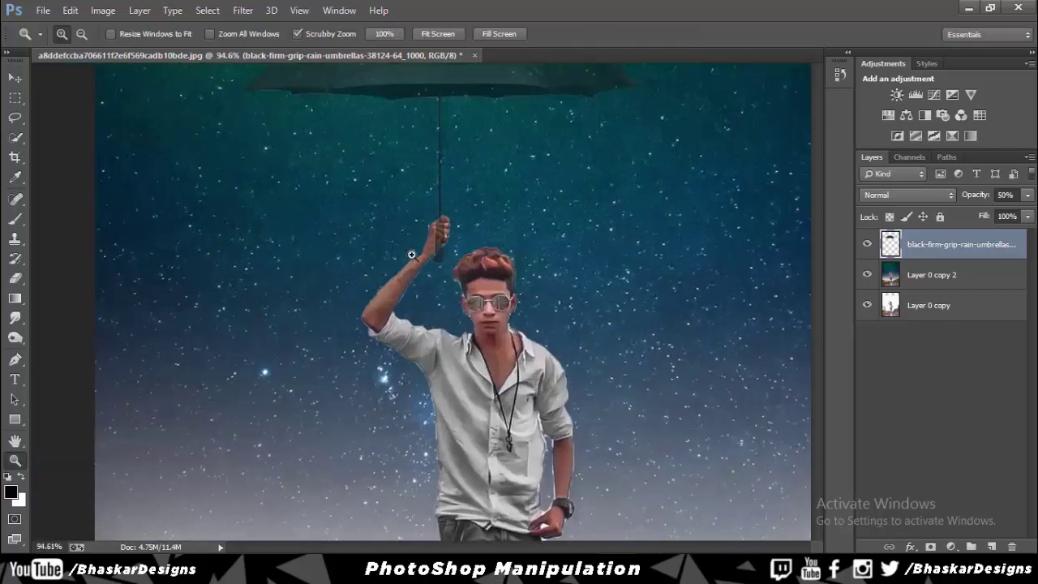
left_click_drag(411, 254, 484, 216)
- Erase the umbrella shaft below the fist with a hard round eraser brush
key("e")
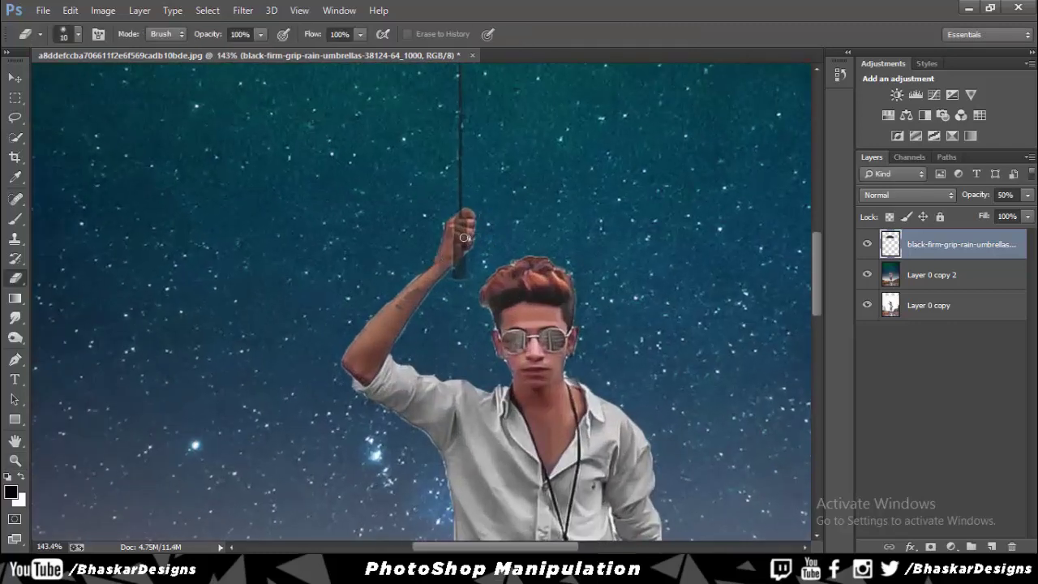
left_click(69, 32)
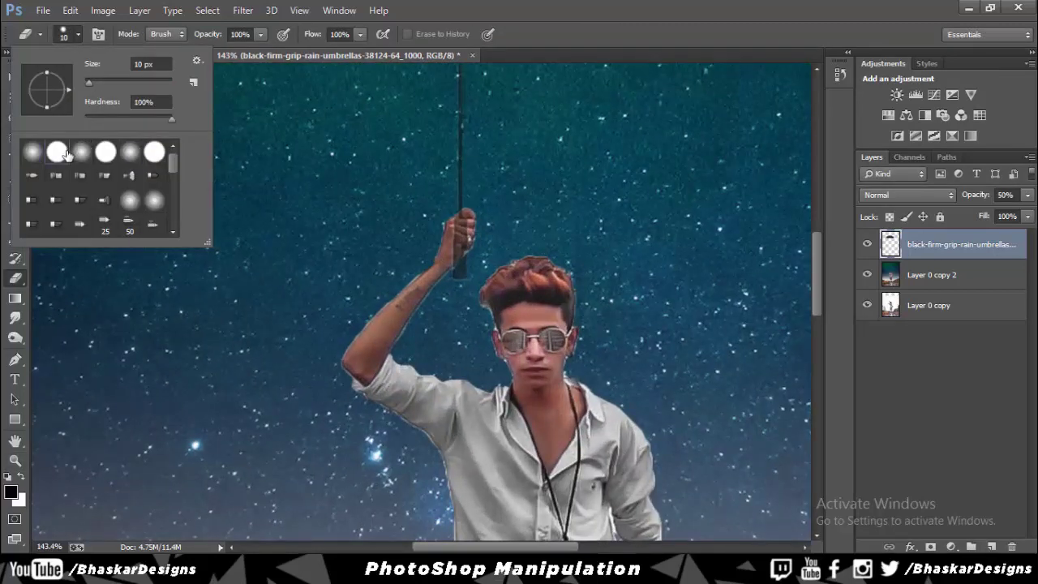
left_click_drag(450, 256, 468, 239)
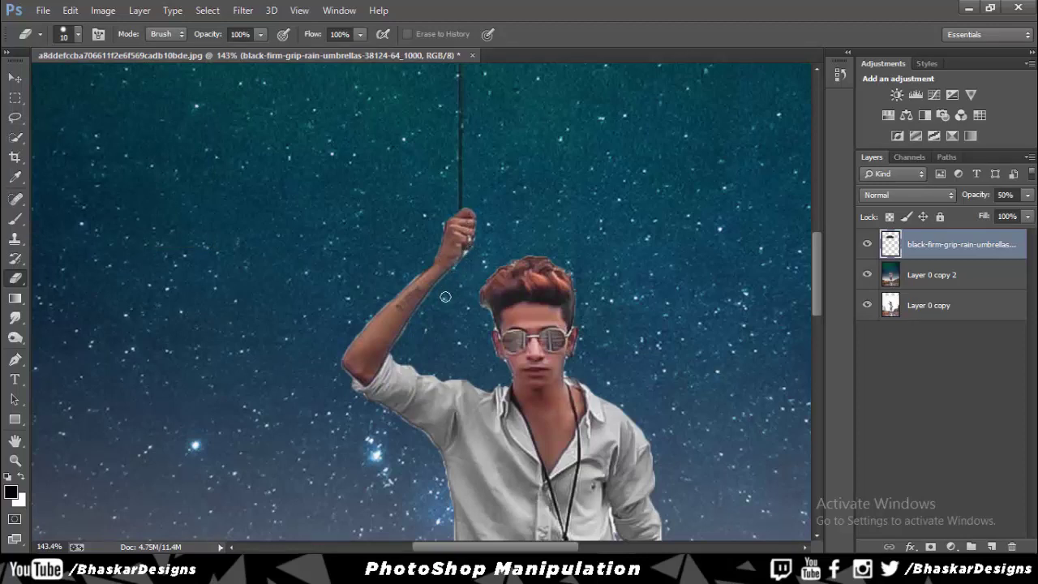
key("z")
scroll(445, 297, "down", 5)
scroll(387, 285, "up", 2)
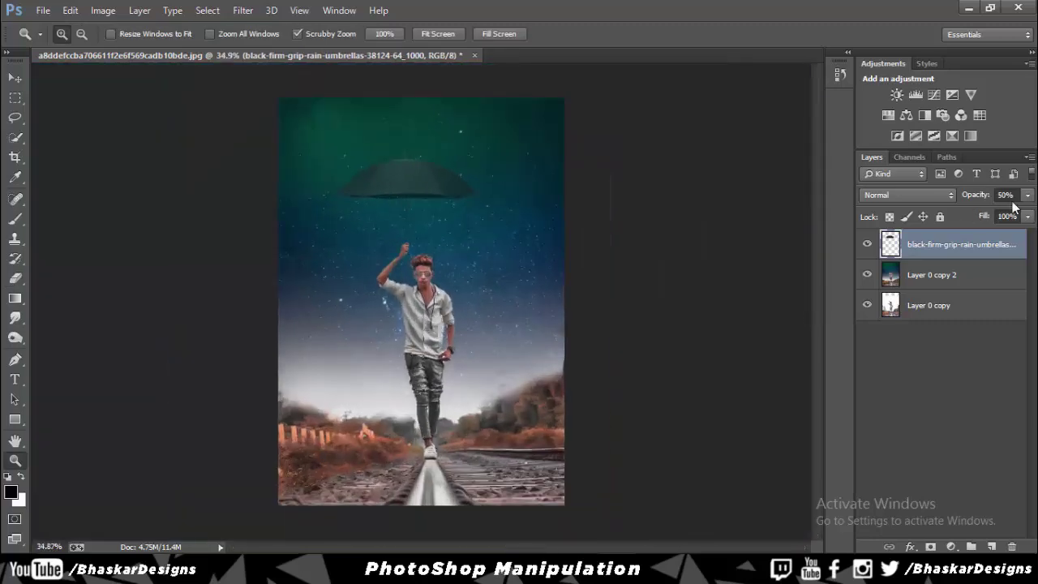
- Raise the umbrella to full opacity and add a clipped Hue/Saturation with +100 lightness to whiten it
left_click_drag(1005, 203, 1020, 201)
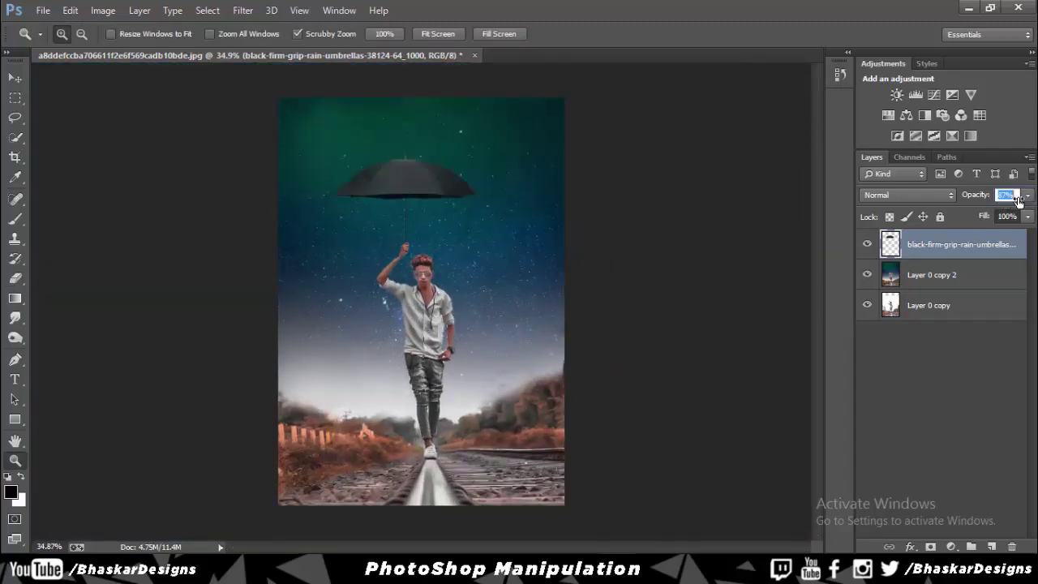
left_click(952, 547)
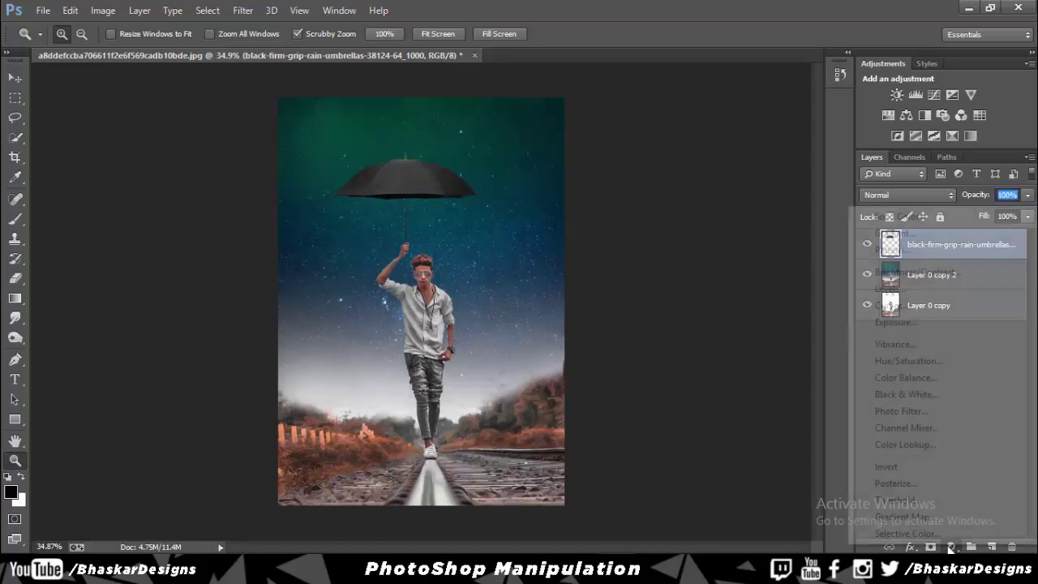
left_click(926, 366)
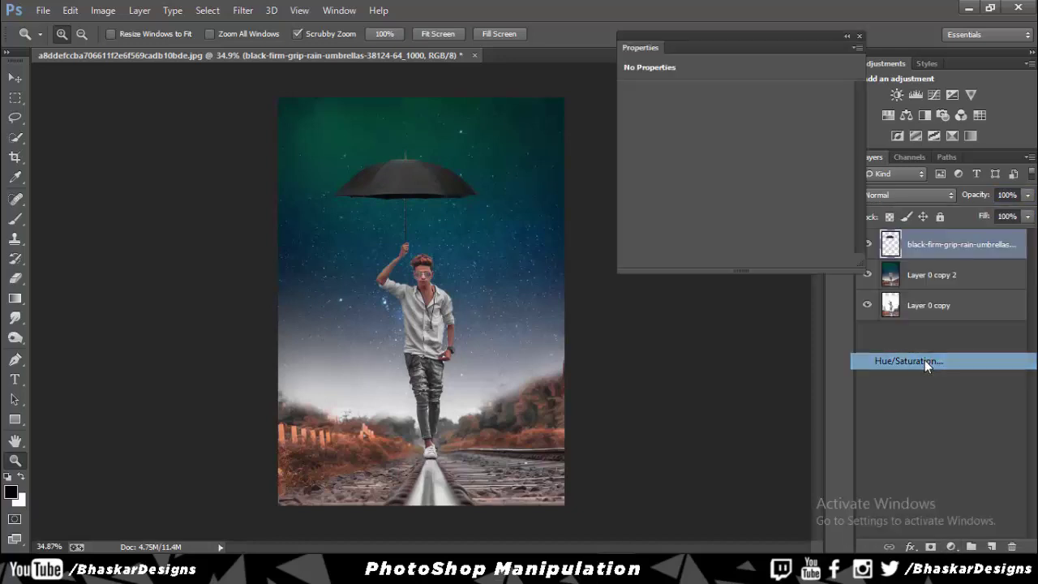
left_click(750, 262)
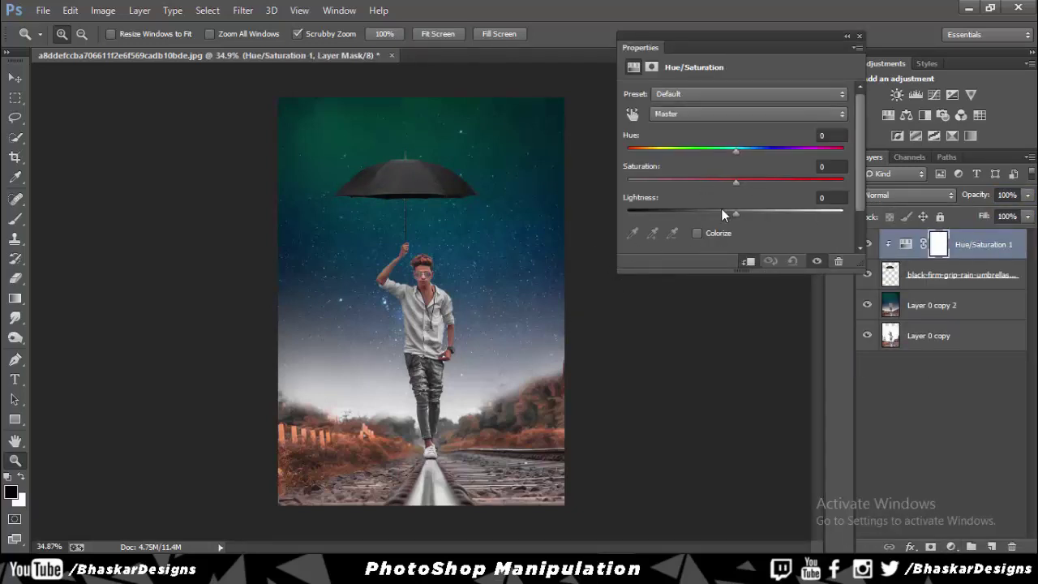
left_click_drag(735, 212, 844, 214)
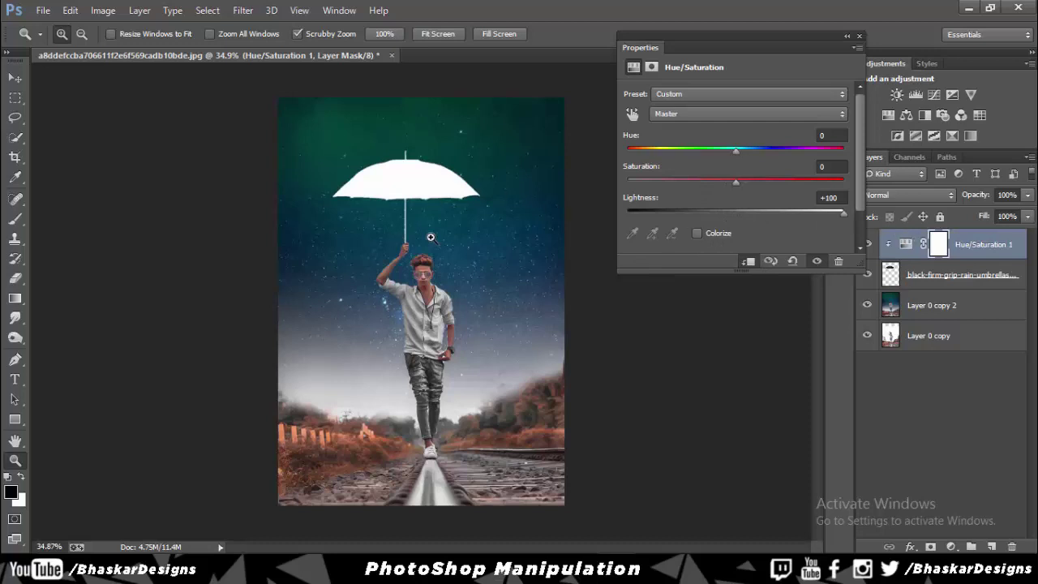
left_click(860, 36)
- Merge the Hue/Saturation 1 adjustment down into the umbrella layer
right_click(967, 244)
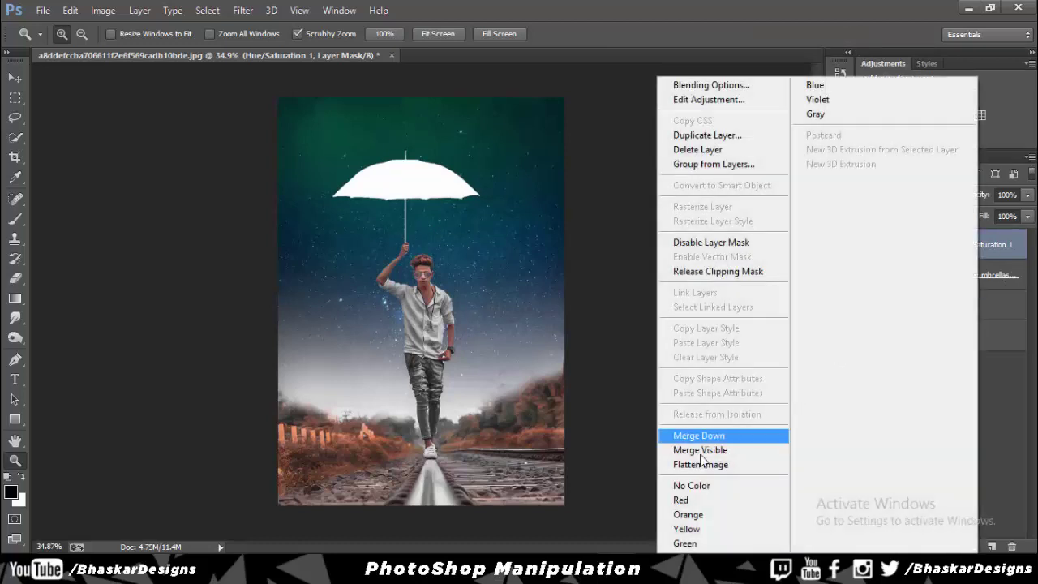
left_click(698, 431)
double_click(962, 246)
left_click(939, 239)
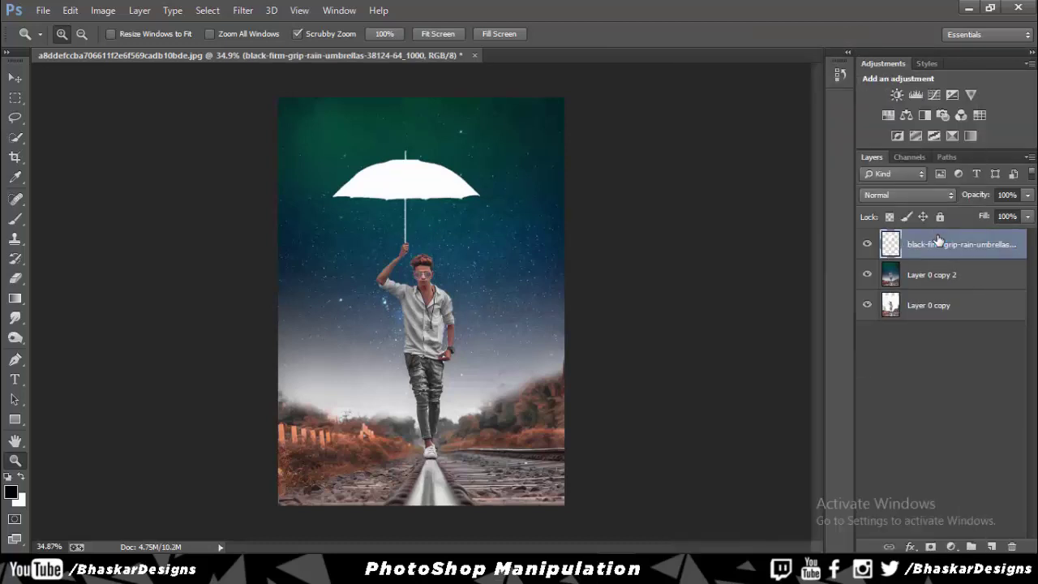
- Enable Outer Glow on the umbrella layer with aqua-green colour 2af6cd
double_click(939, 238)
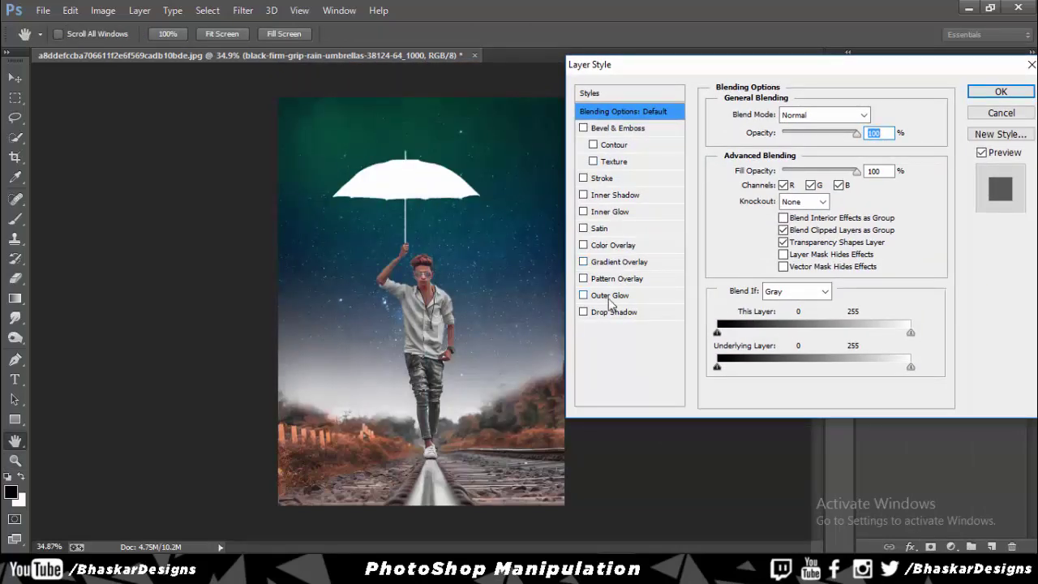
left_click(610, 297)
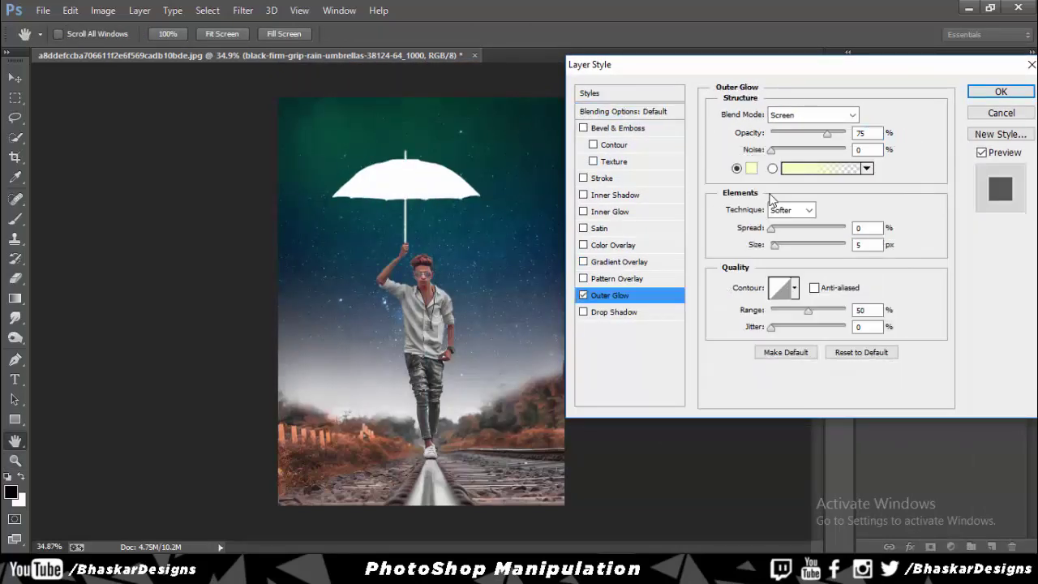
left_click(787, 171)
left_click(667, 65)
left_click(750, 170)
left_click_drag(568, 105, 757, 105)
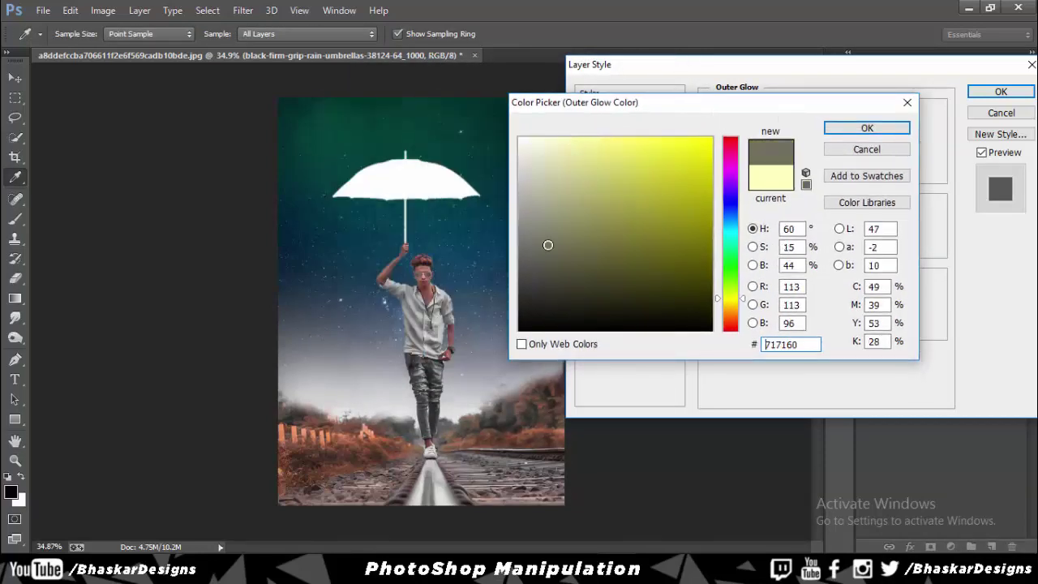
mouse_move(549, 244)
left_mouse_down()
mouse_move(520, 286)
mouse_move(520, 143)
left_mouse_up()
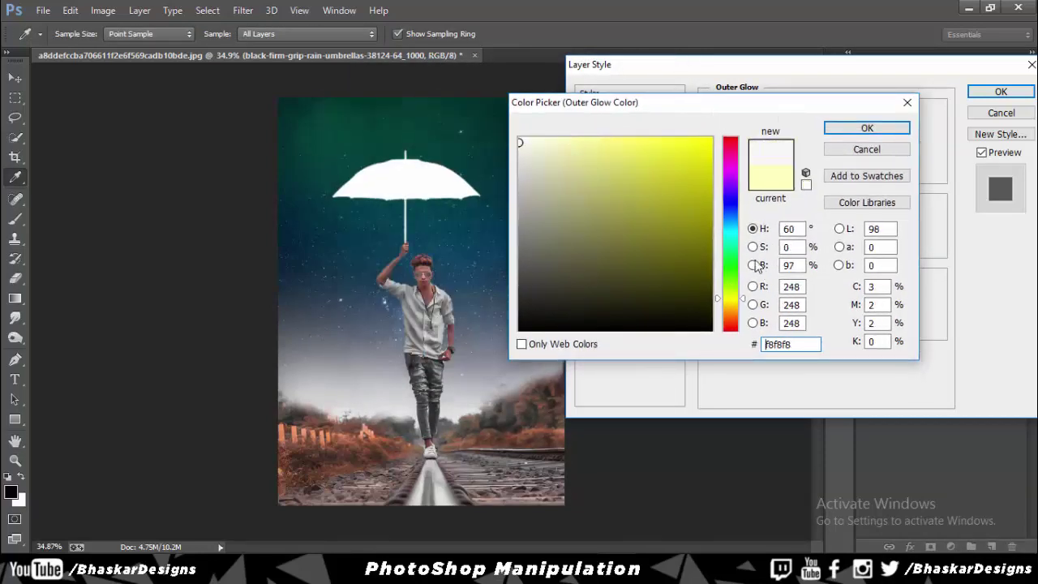
left_click_drag(746, 302, 746, 253)
mouse_move(585, 169)
left_mouse_down()
mouse_move(622, 167)
mouse_move(644, 139)
mouse_move(673, 144)
left_mouse_up()
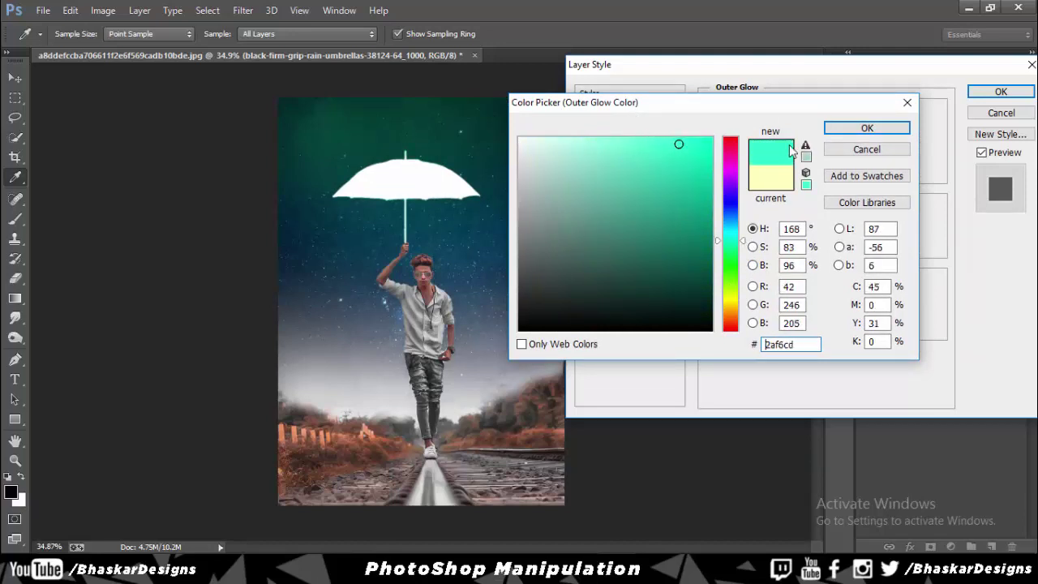
left_click(844, 129)
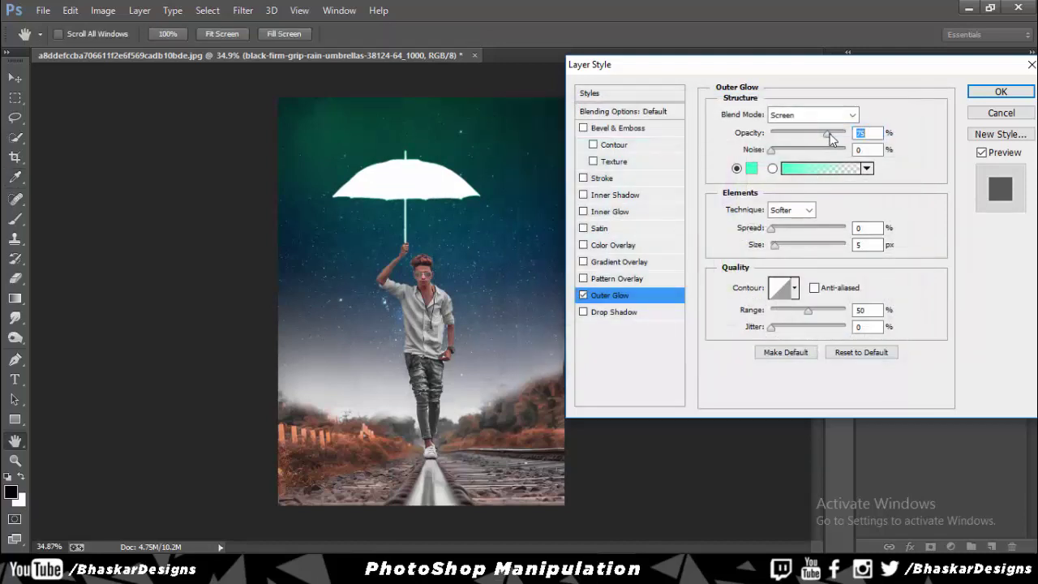
- Set the outer glow to 68% opacity and about 35 px size, then apply it
left_click(787, 231)
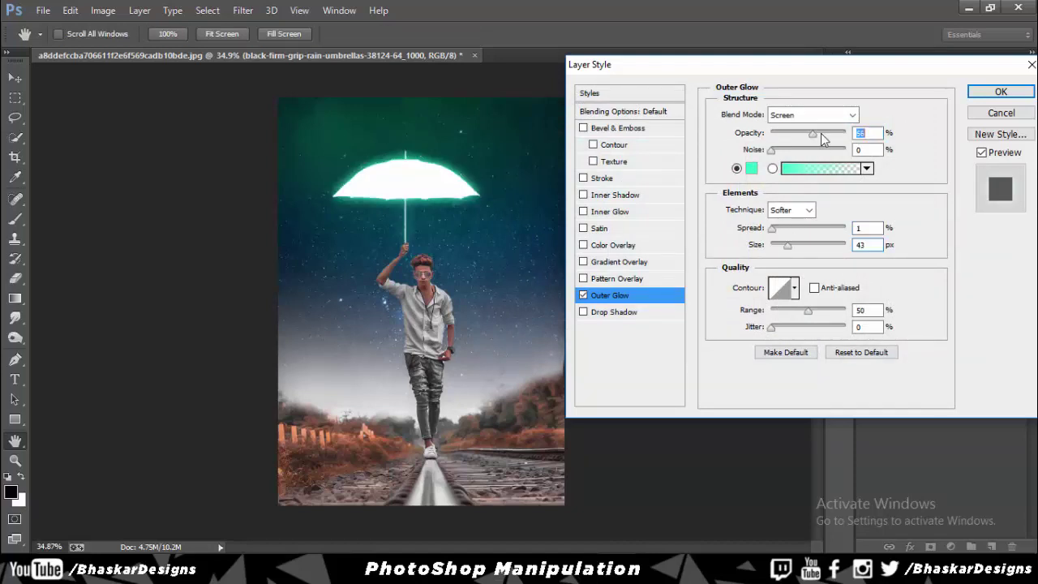
left_click_drag(821, 133, 822, 133)
left_click(789, 246)
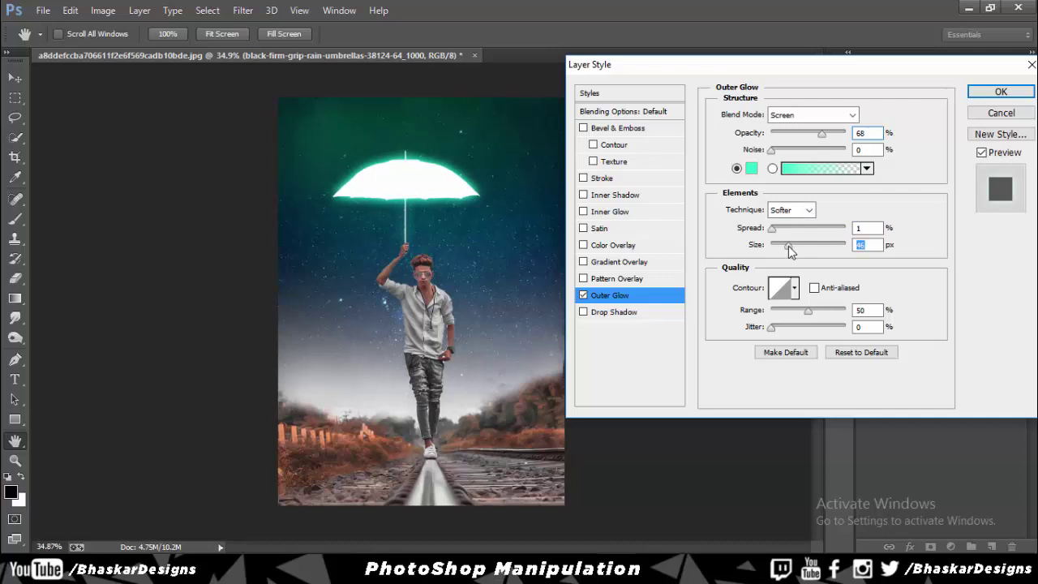
left_click_drag(789, 246, 787, 246)
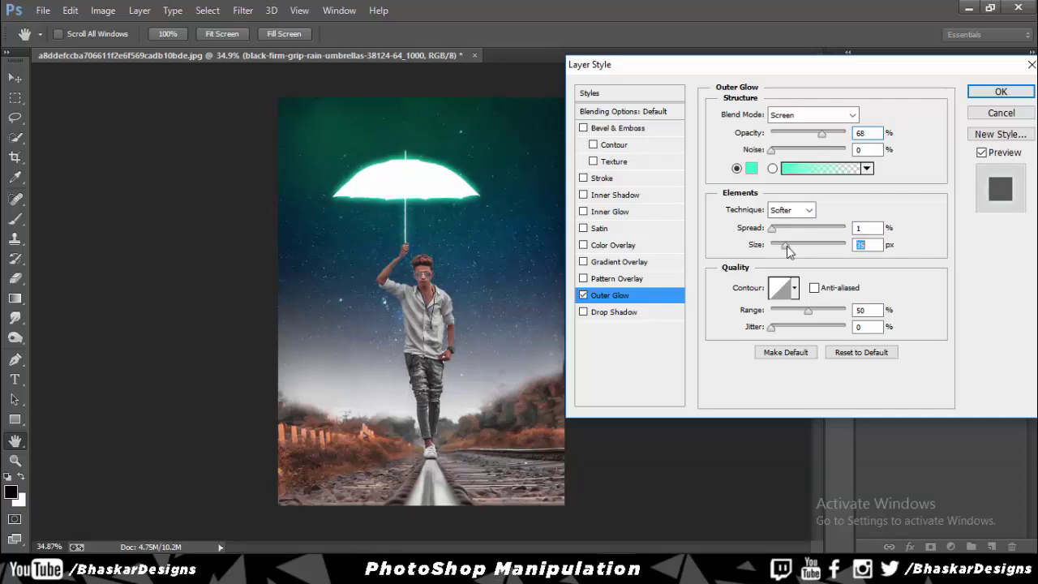
left_click(1002, 93)
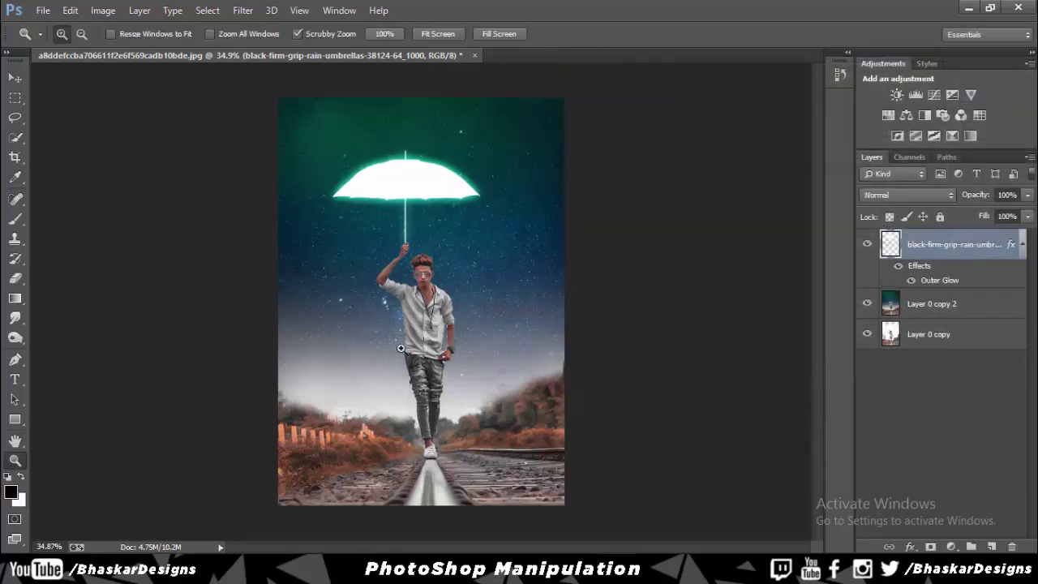
- Rasterize the umbrella layer's style to bake in the glow
right_click(960, 254)
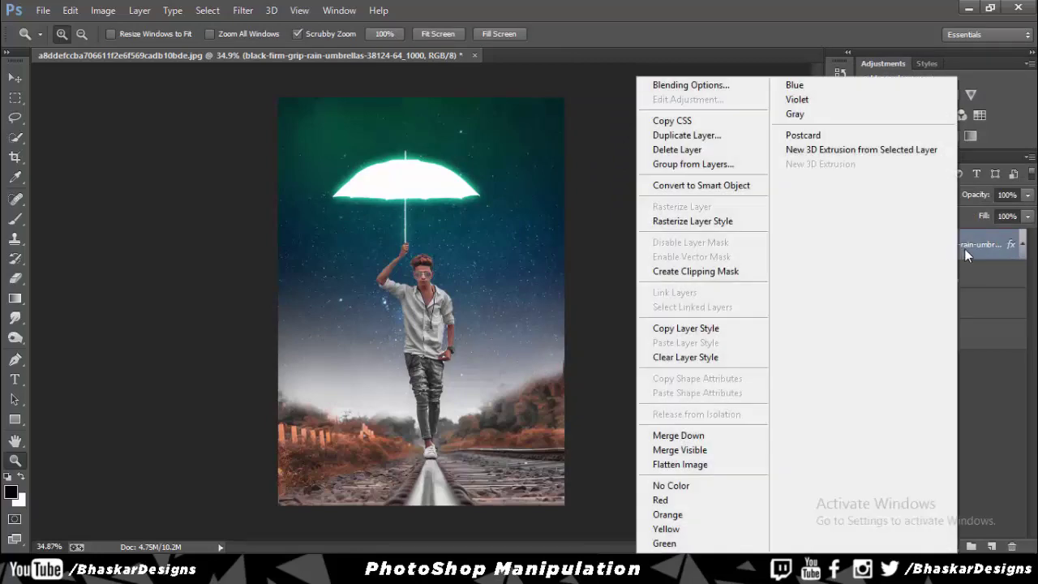
left_click(964, 248)
right_click(964, 248)
left_click(710, 224)
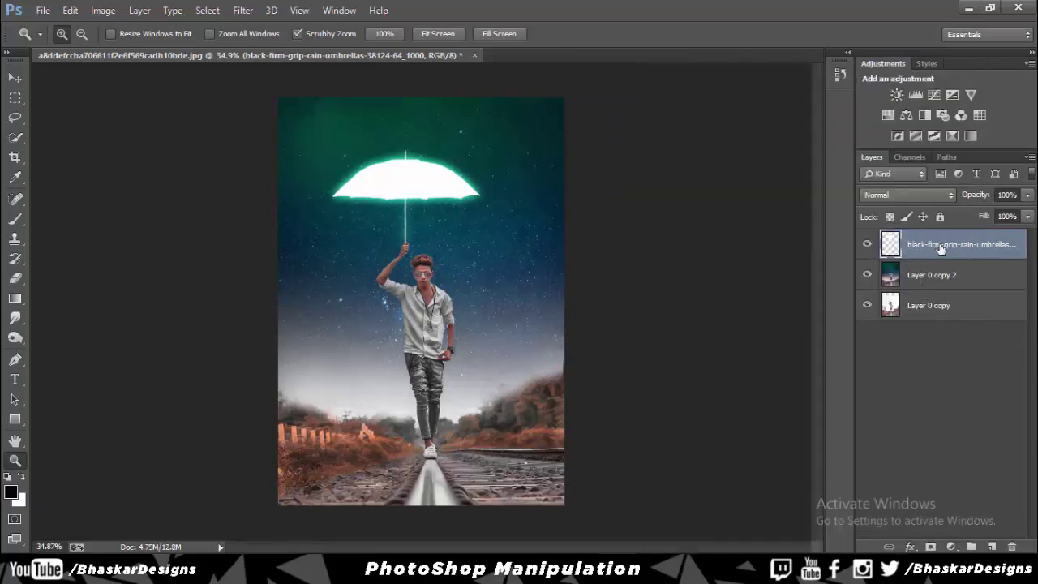
- Place the lightning-strike PNG as an embedded layer and move it up above the umbrella
left_click(43, 10)
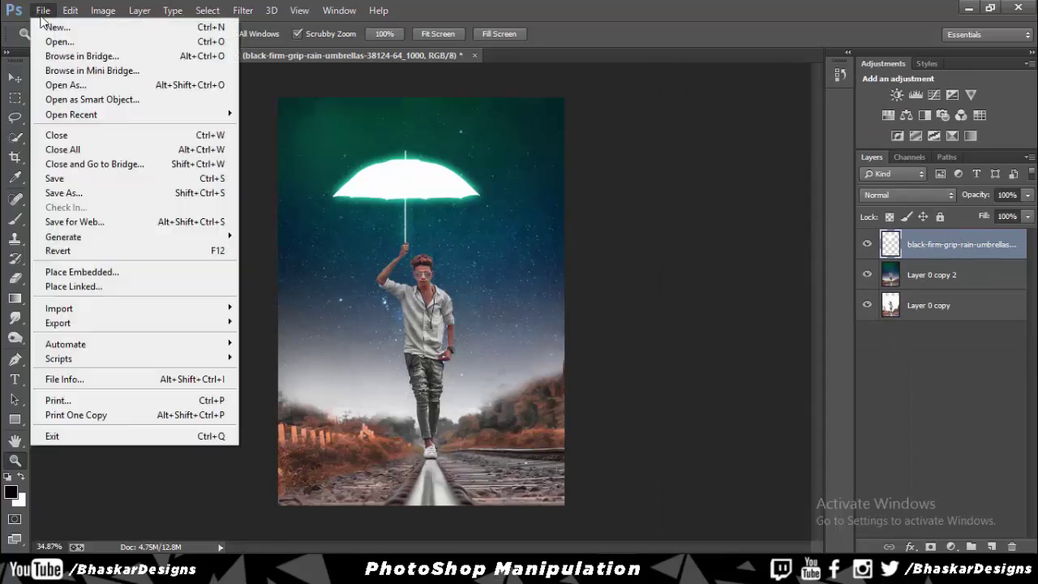
left_click(106, 273)
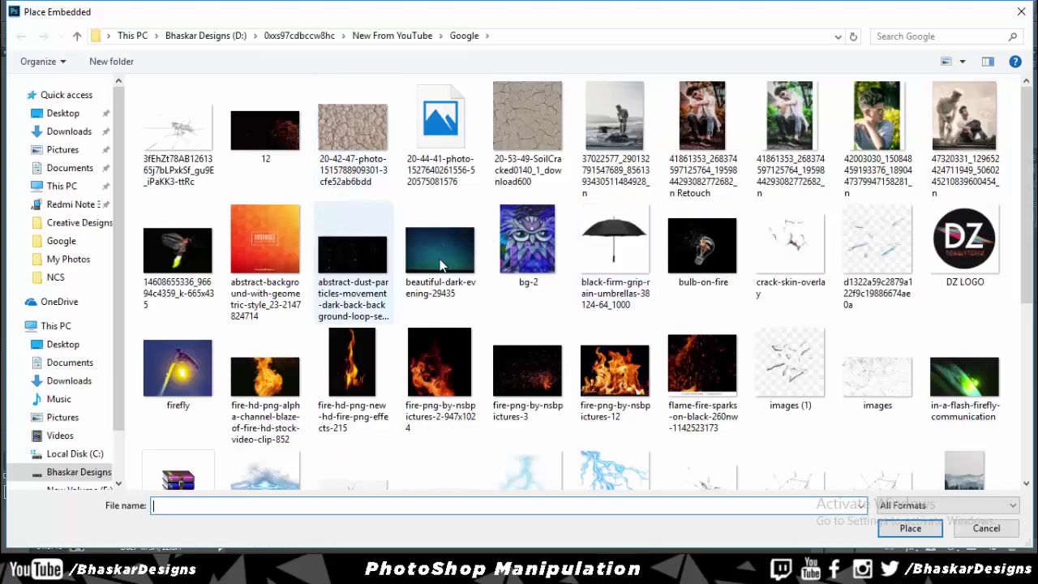
scroll(607, 404, "down", 2)
double_click(528, 280)
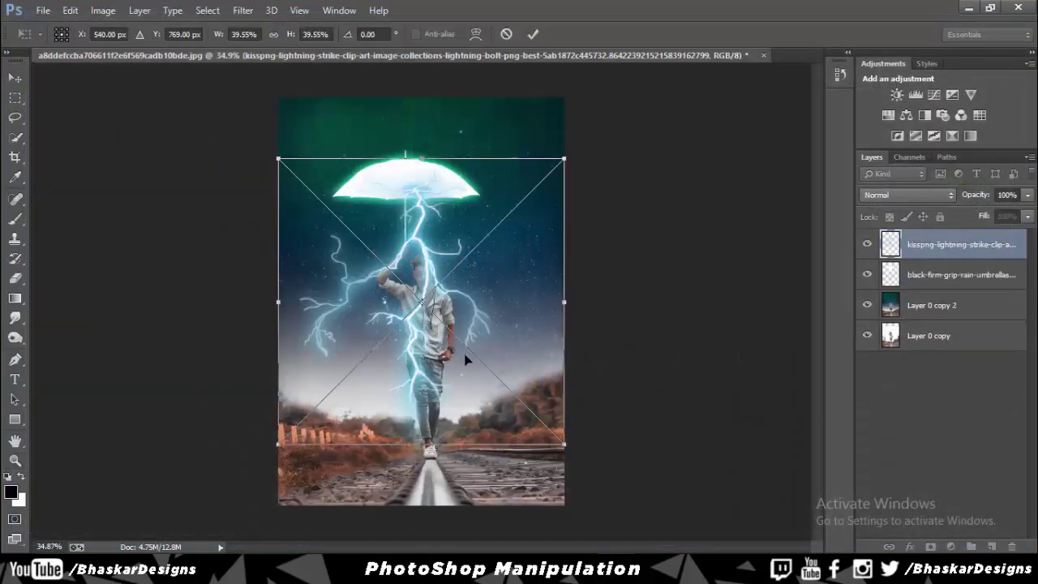
left_click_drag(436, 368, 420, 303)
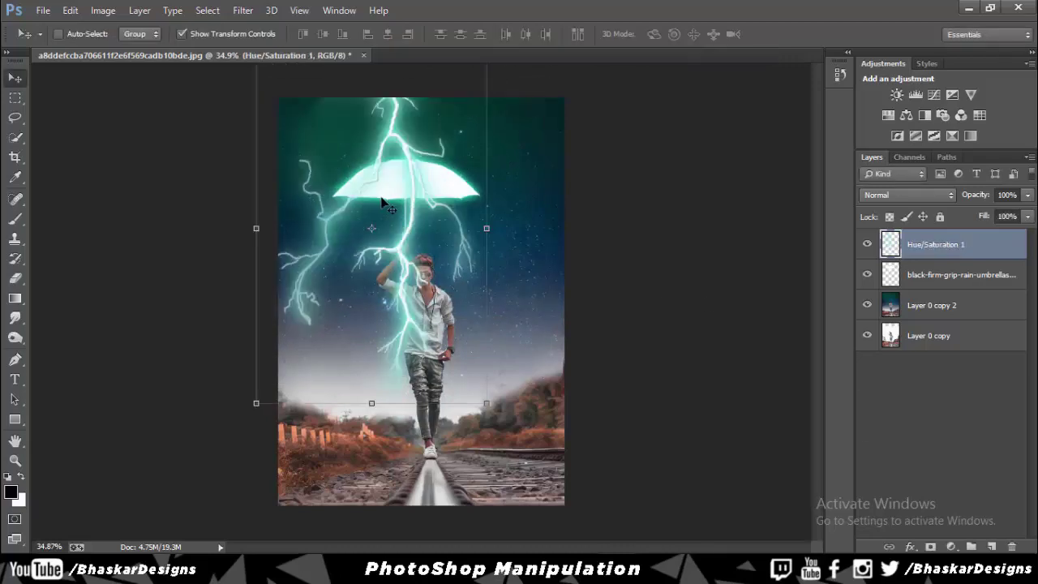
key("z")
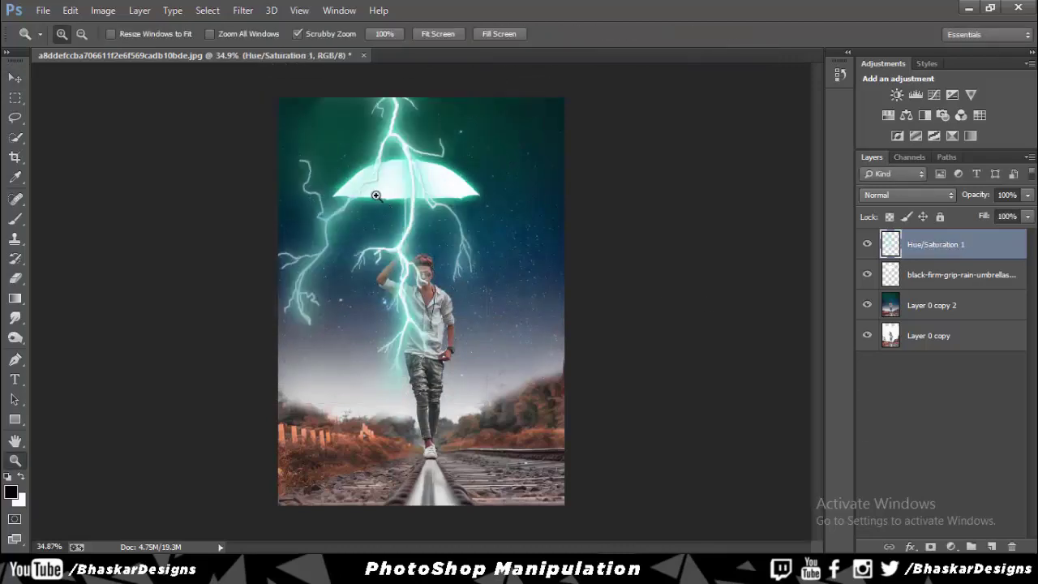
mouse_move(376, 195)
left_mouse_down()
mouse_move(412, 199)
mouse_move(407, 175)
mouse_move(419, 174)
mouse_move(365, 155)
left_mouse_up()
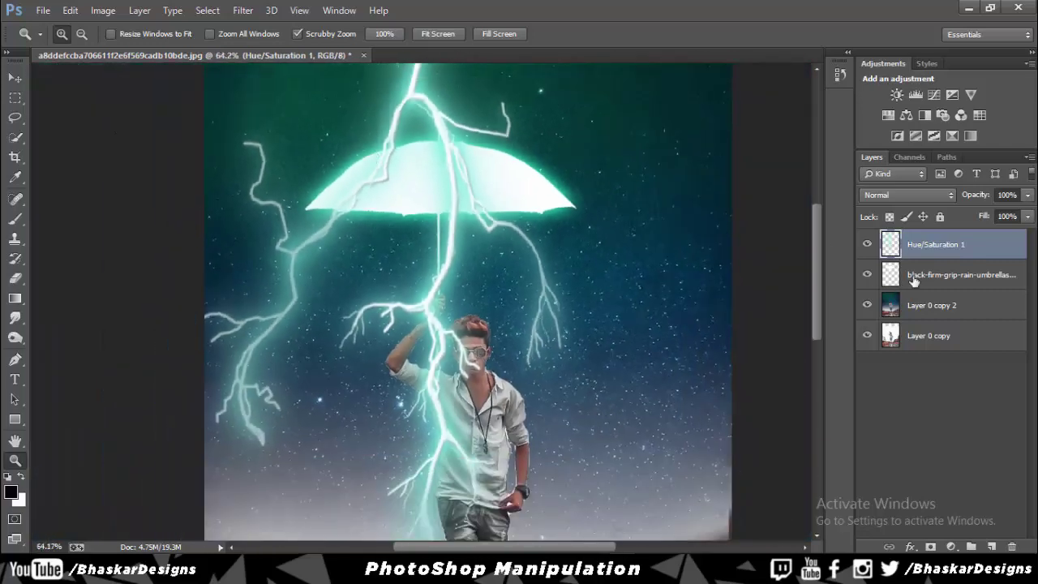
- Select the Hue/Saturation 1 lightning layer and add a layer mask to it for brush painting
left_click(951, 274)
left_click(952, 244)
left_click(960, 277)
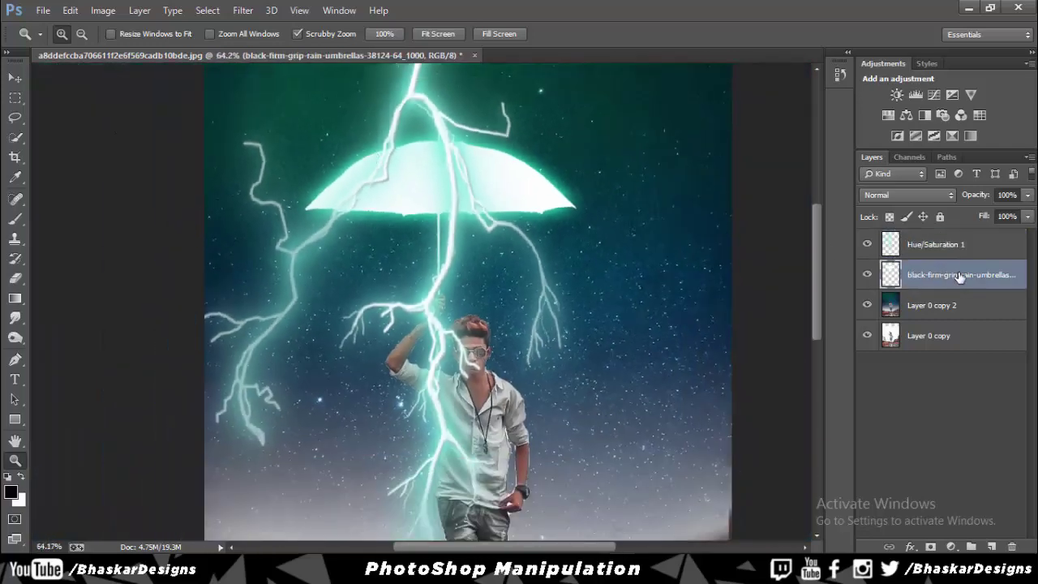
left_click(916, 283, "ctrl")
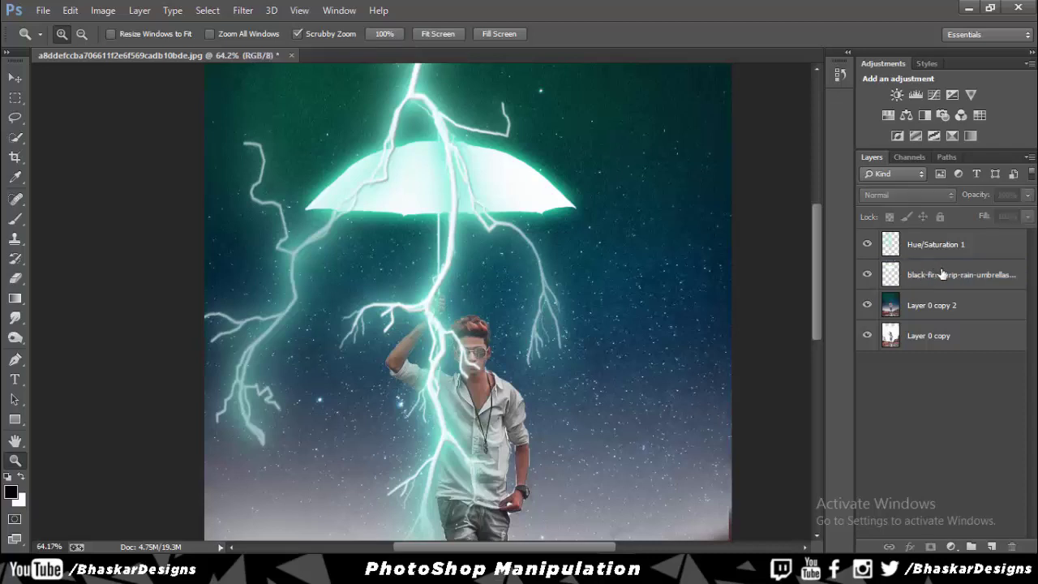
left_click(942, 274)
left_click(942, 246)
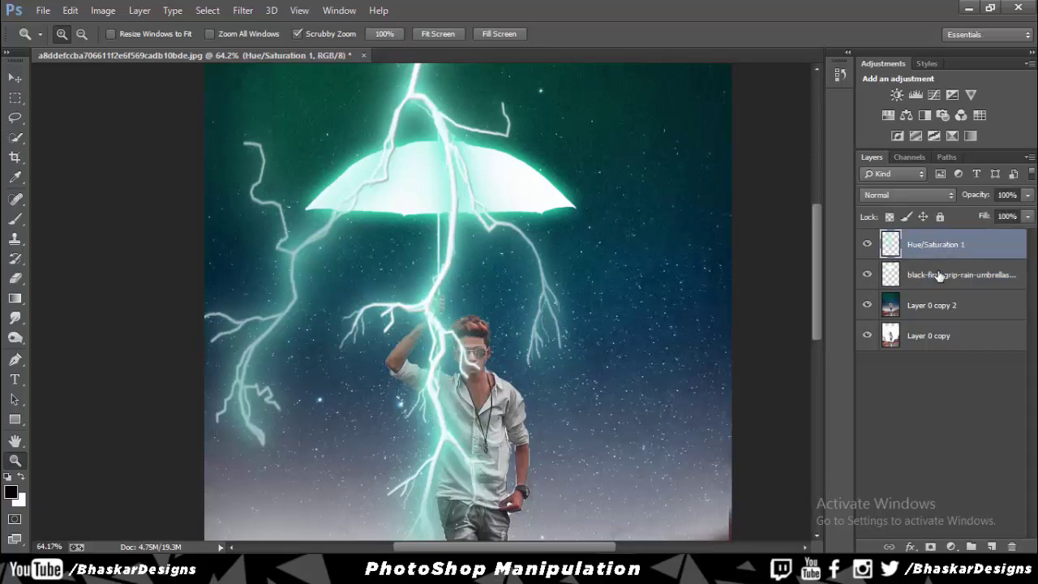
left_click_drag(369, 150, 389, 167)
left_click(18, 217)
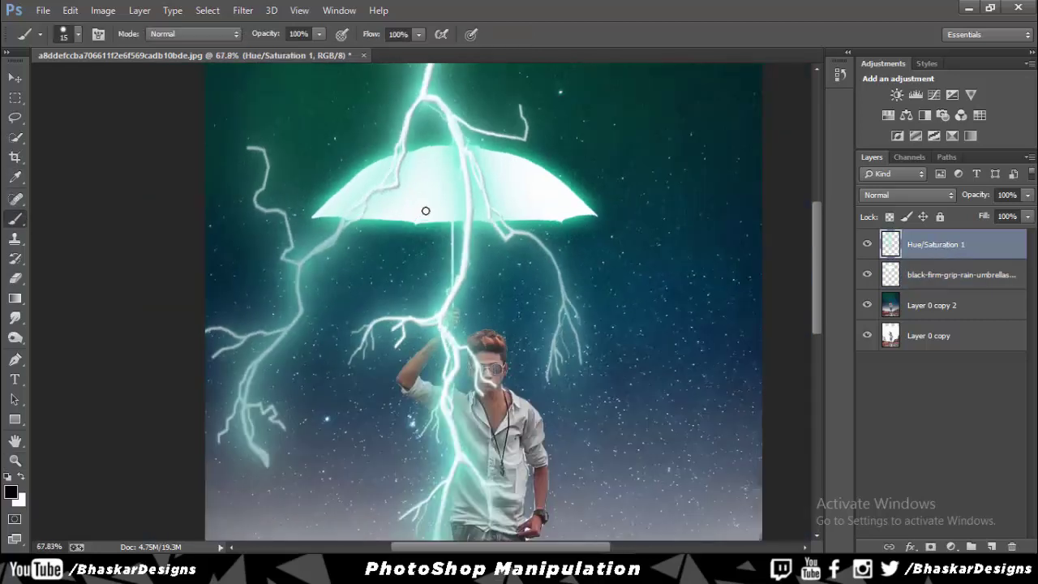
left_click(930, 546)
- Mask out the lightning over the umbrella canopy and the man's raised hand with an 80 px brush
left_click_drag(392, 180, 409, 163)
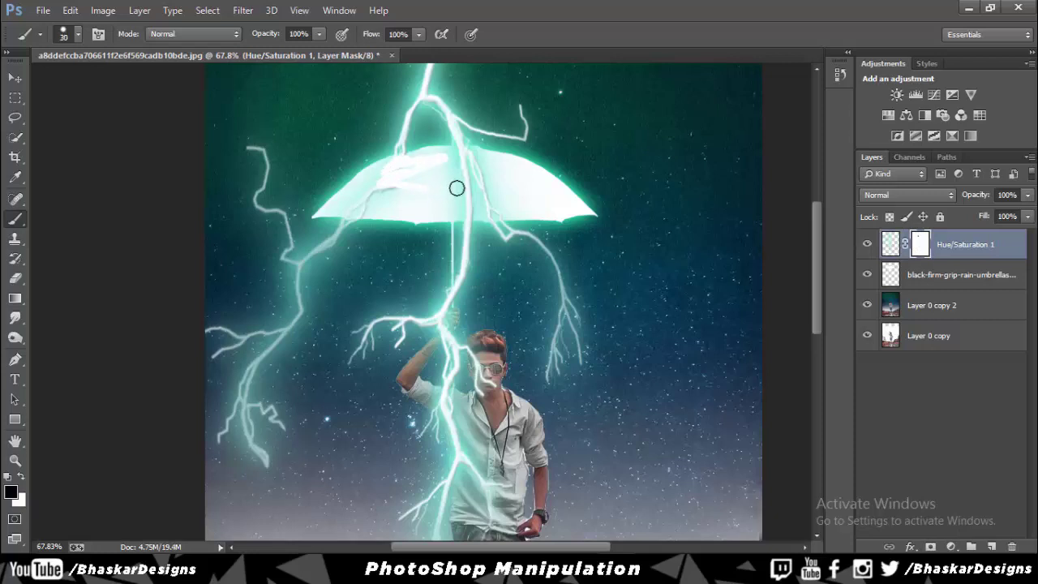
key("bracketright")
key("bracketright")
key("bracketright")
mouse_move(466, 185)
left_mouse_down()
mouse_move(454, 172)
mouse_move(383, 173)
mouse_move(503, 186)
mouse_move(454, 167)
mouse_move(406, 168)
left_mouse_up()
left_click(78, 34)
key("Return")
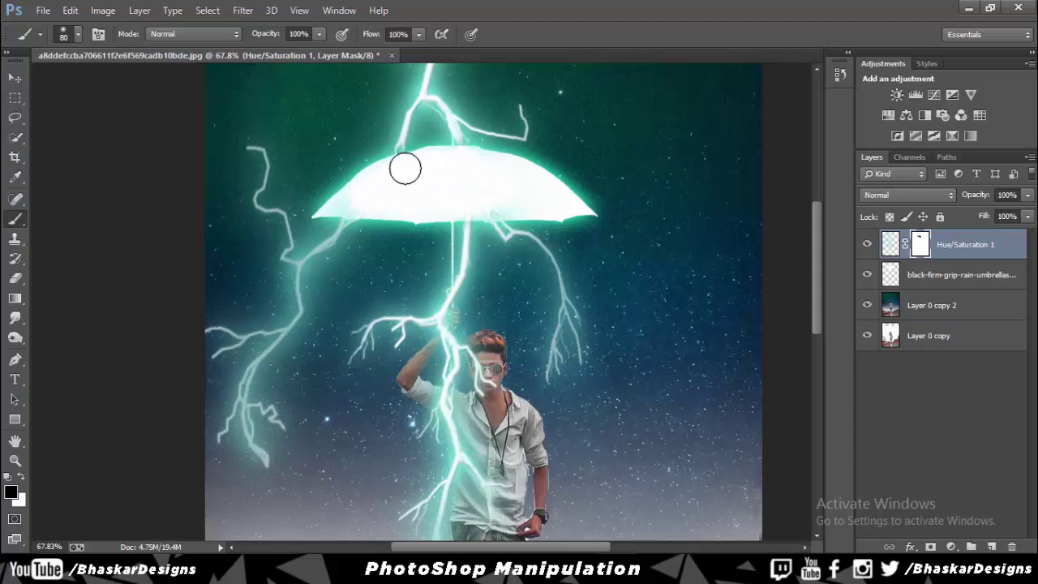
key("ctrl+alt+z")
key("ctrl+alt+z")
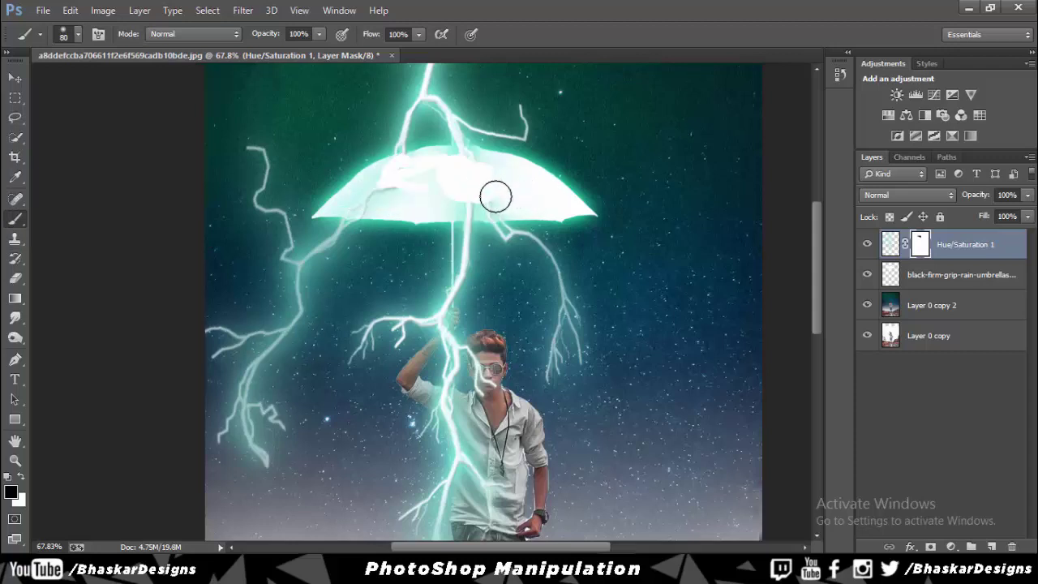
mouse_move(496, 196)
left_mouse_down()
mouse_move(456, 184)
mouse_move(362, 190)
mouse_move(447, 158)
mouse_move(539, 191)
left_mouse_up()
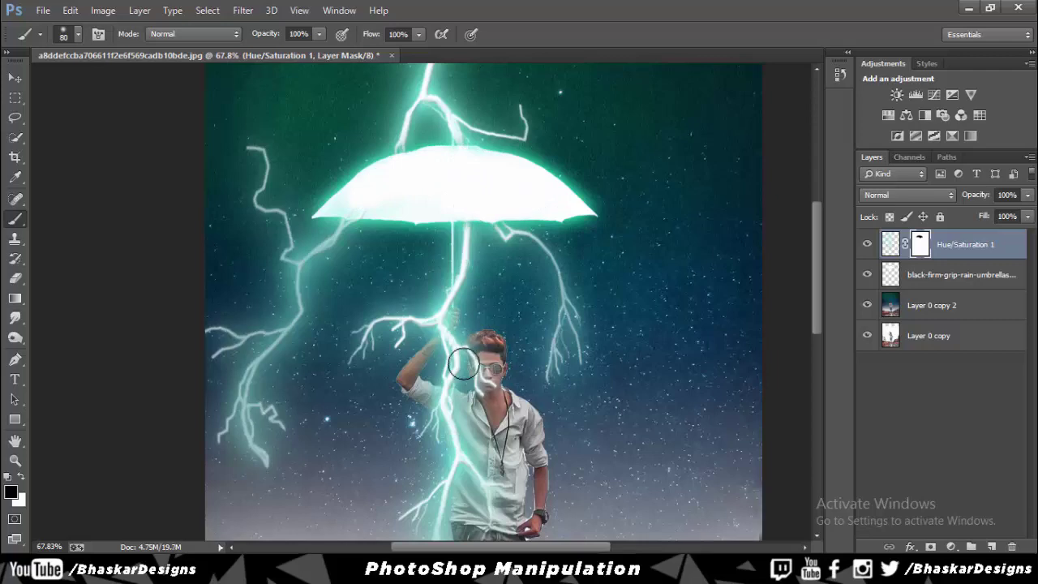
left_click_drag(463, 364, 400, 137)
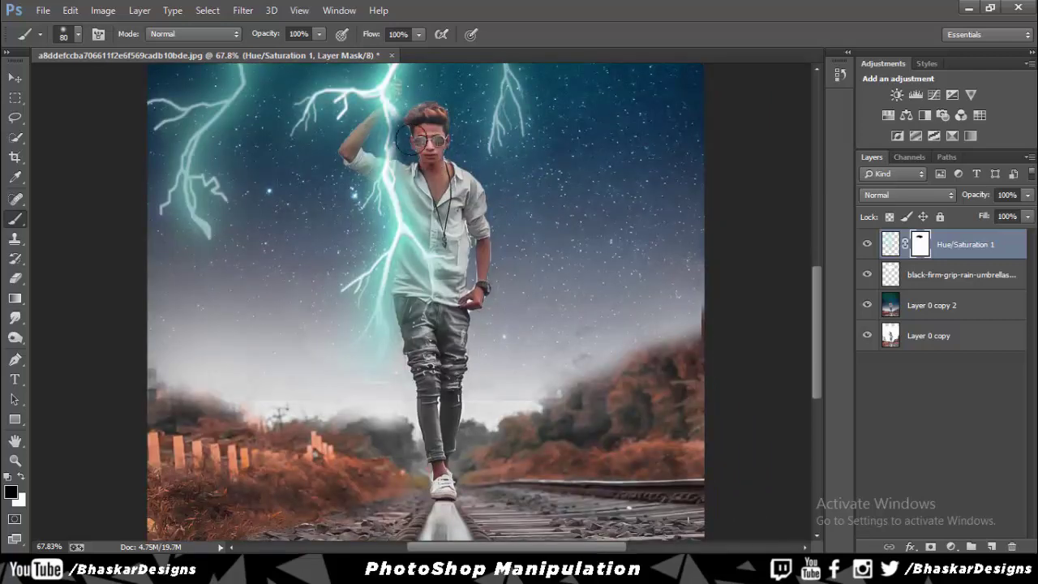
left_click_drag(395, 168, 443, 435)
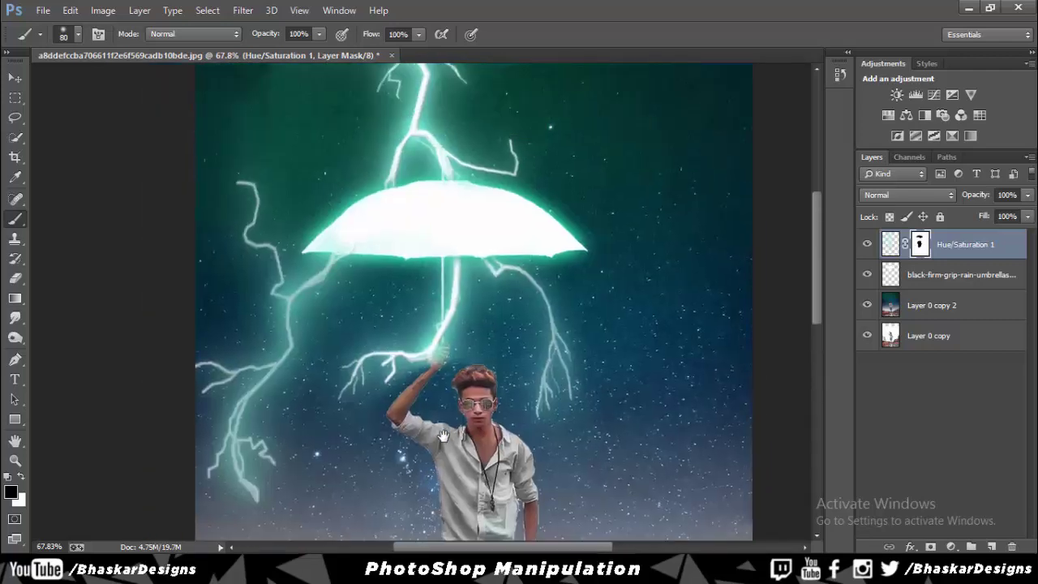
left_click_drag(448, 375, 442, 357)
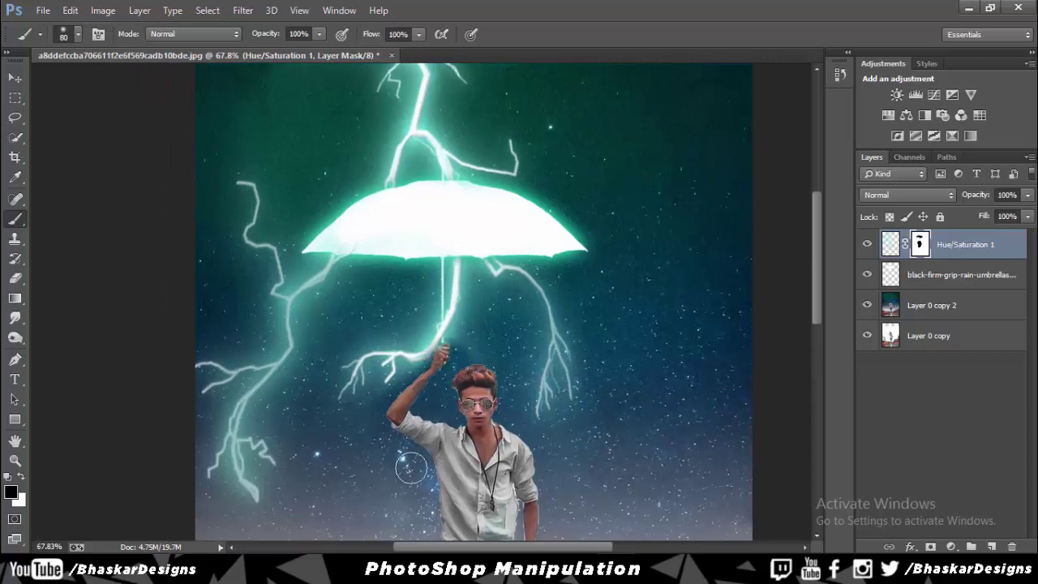
scroll(411, 468, "down", 3)
- Lasso the umbrella shaft and lightning branch area near the man's hand
key("z")
left_click(477, 322, "alt")
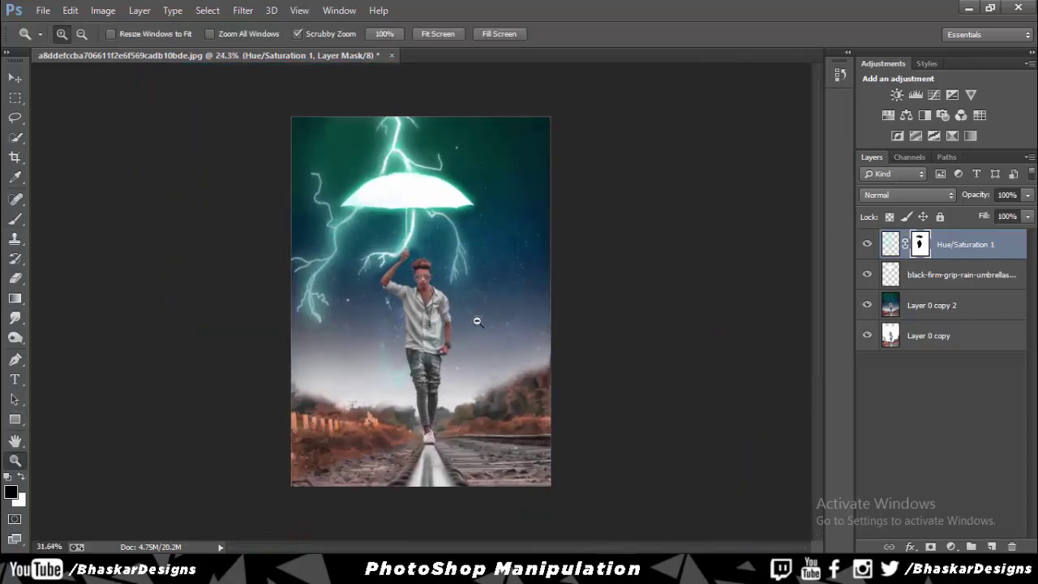
left_click_drag(371, 197, 452, 239)
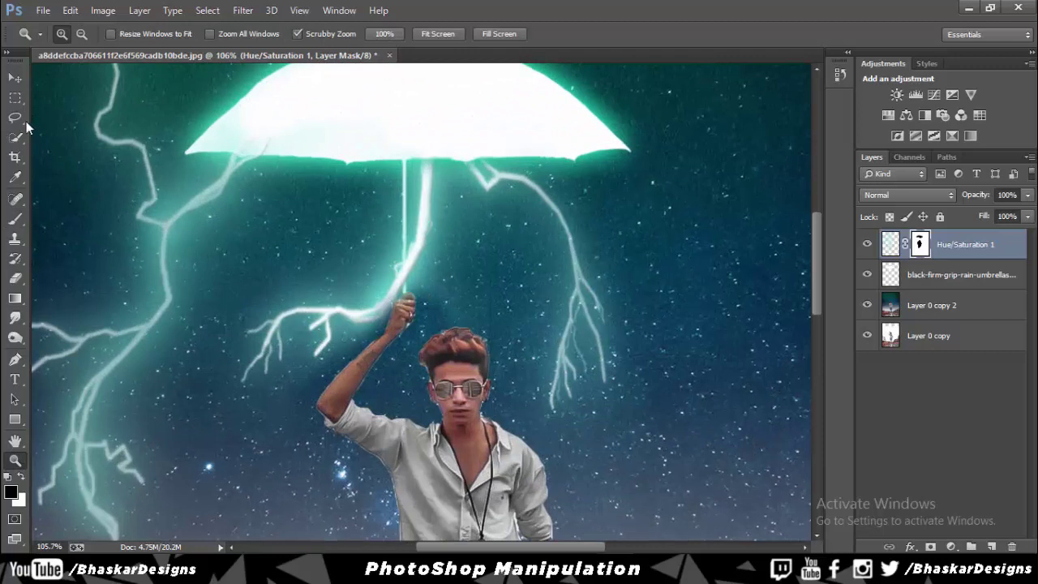
left_click(15, 118)
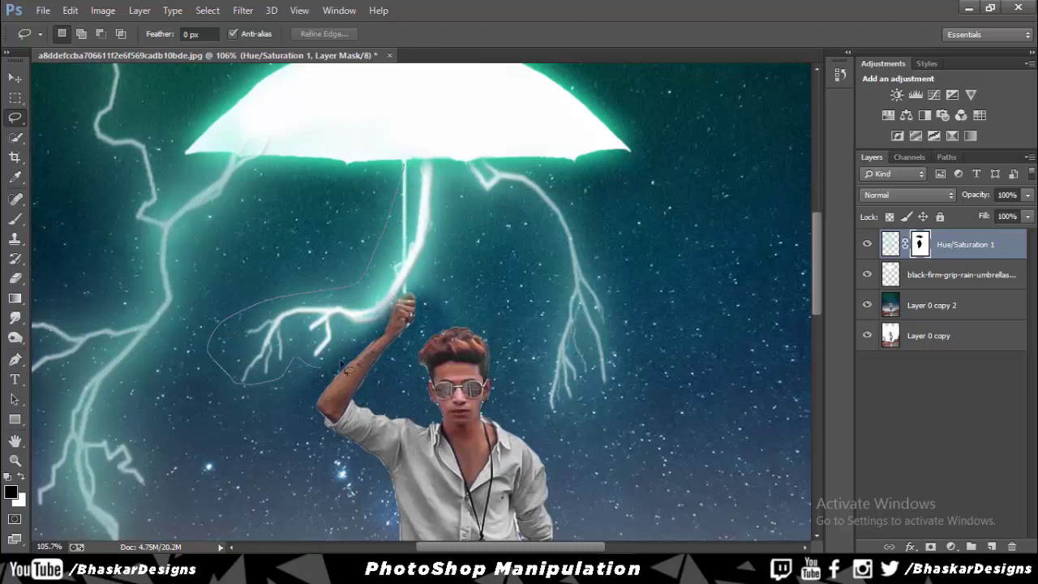
left_click_drag(445, 164, 431, 161)
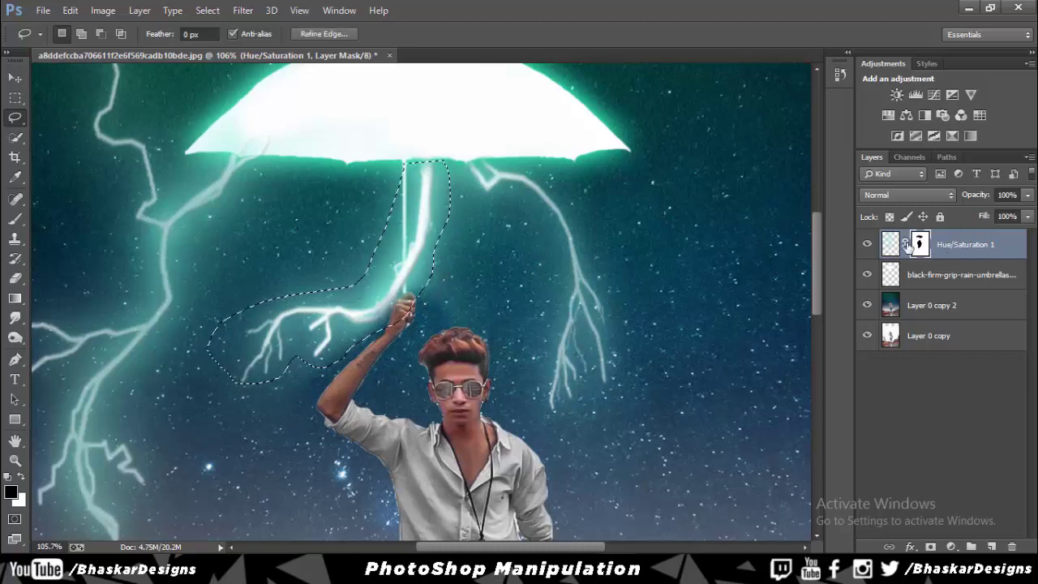
- Copy the lassoed area onto a new Layer 1 with Layer Via Copy
key("ctrl+j")
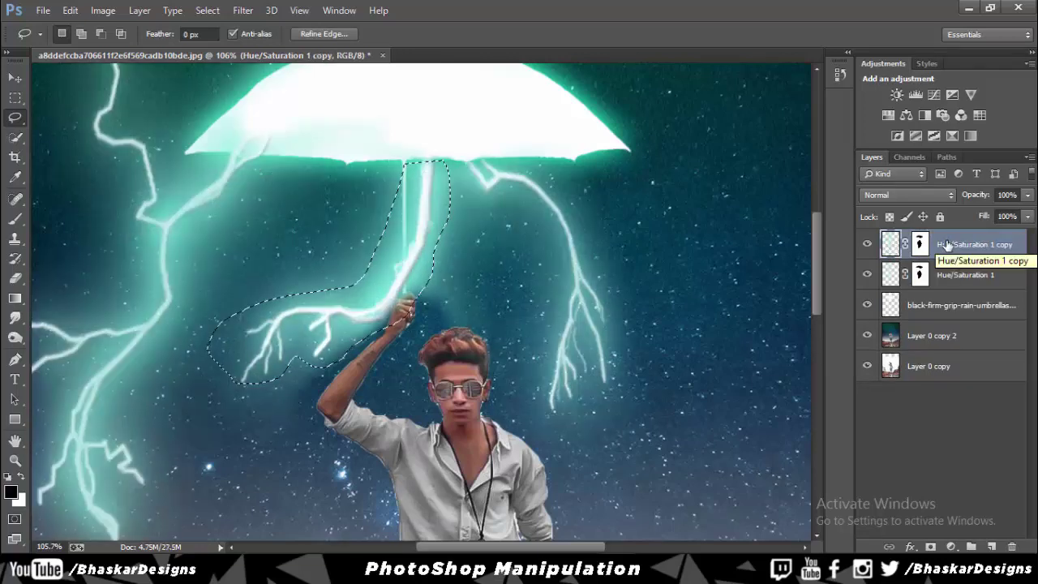
key("ctrl+z")
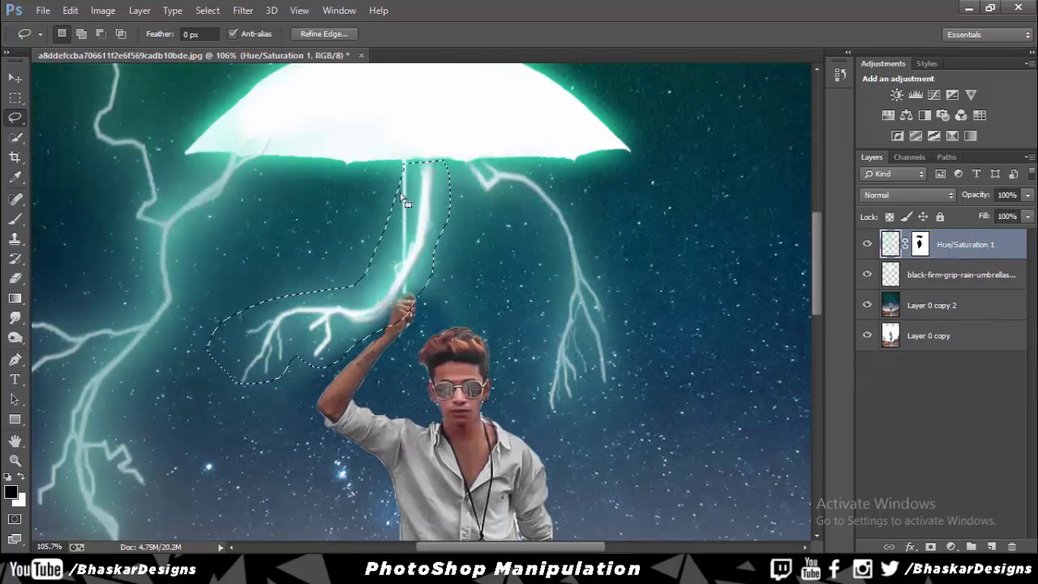
right_click(401, 195)
left_click(483, 323)
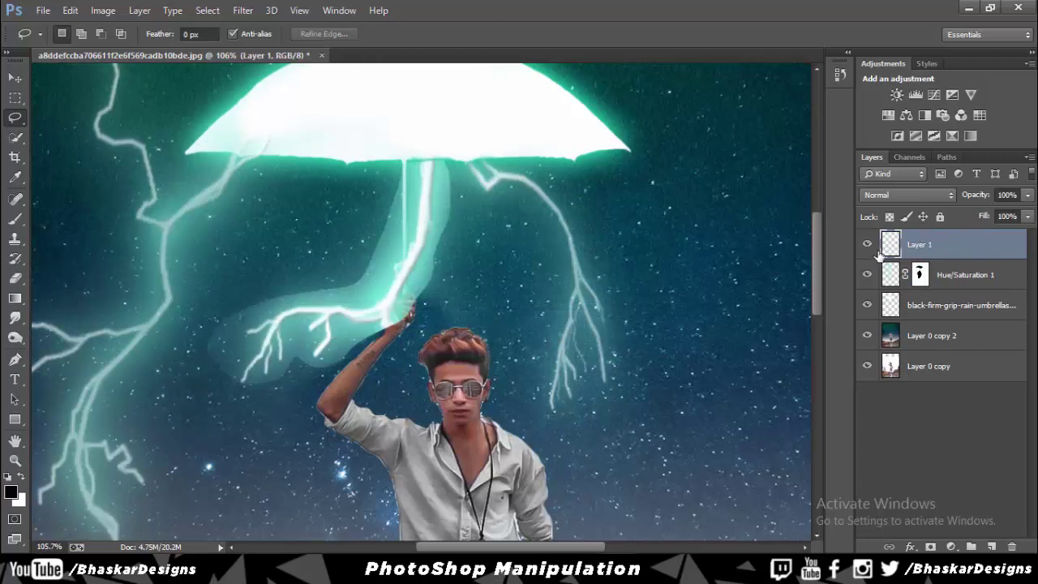
- Try Screen and Multiply blending on Layer 1, shift it right, then return it to Normal
left_click(873, 255)
left_click(875, 257)
left_click(908, 195)
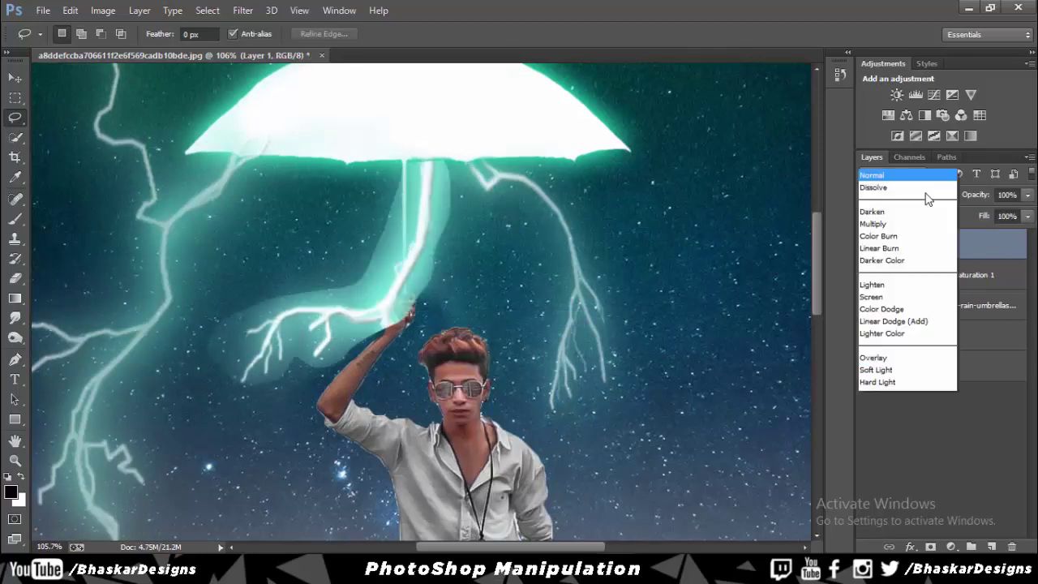
left_click(892, 138)
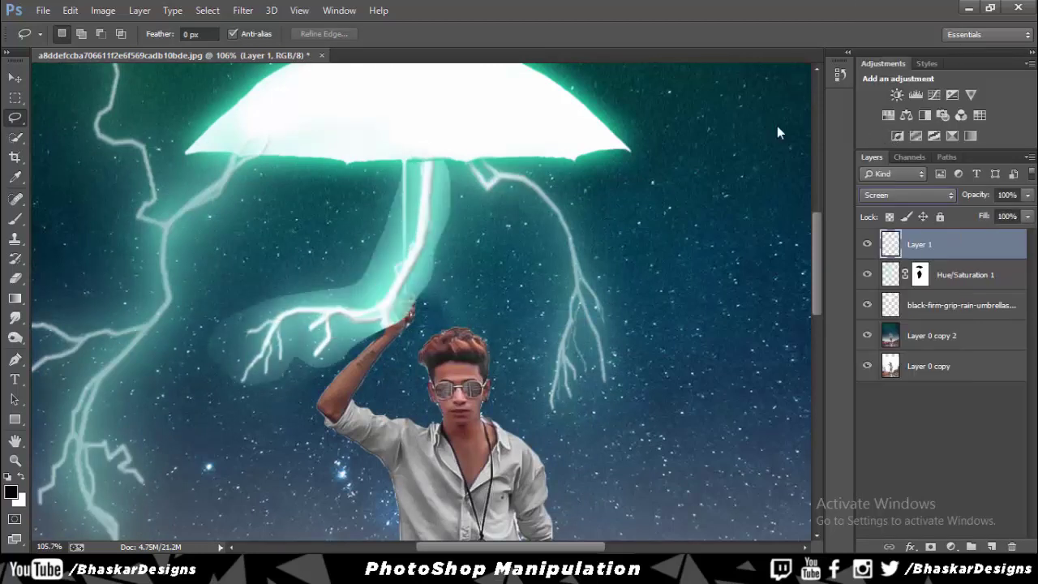
left_click(900, 194)
left_click(902, 56)
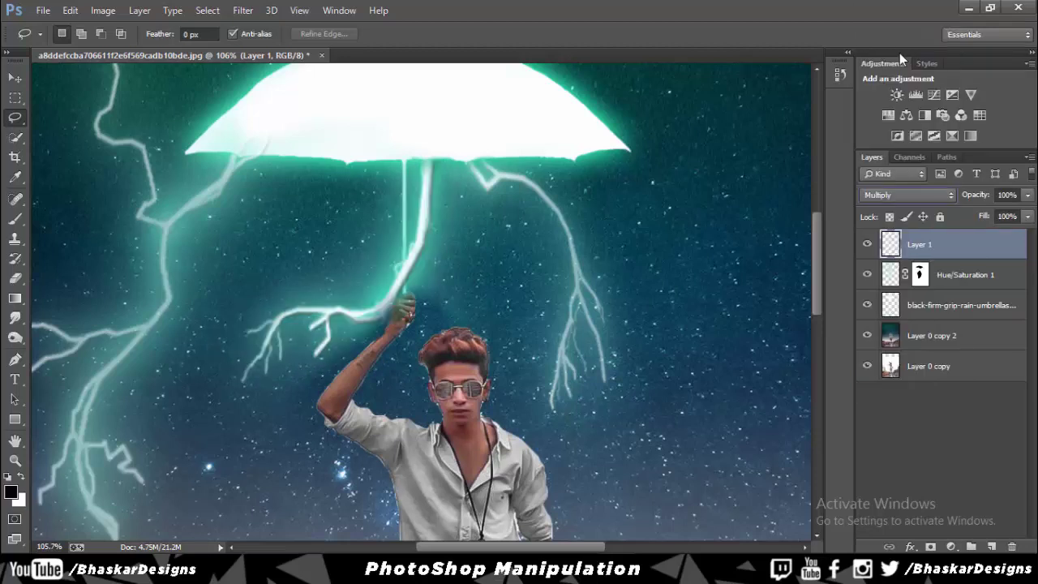
left_click(15, 77)
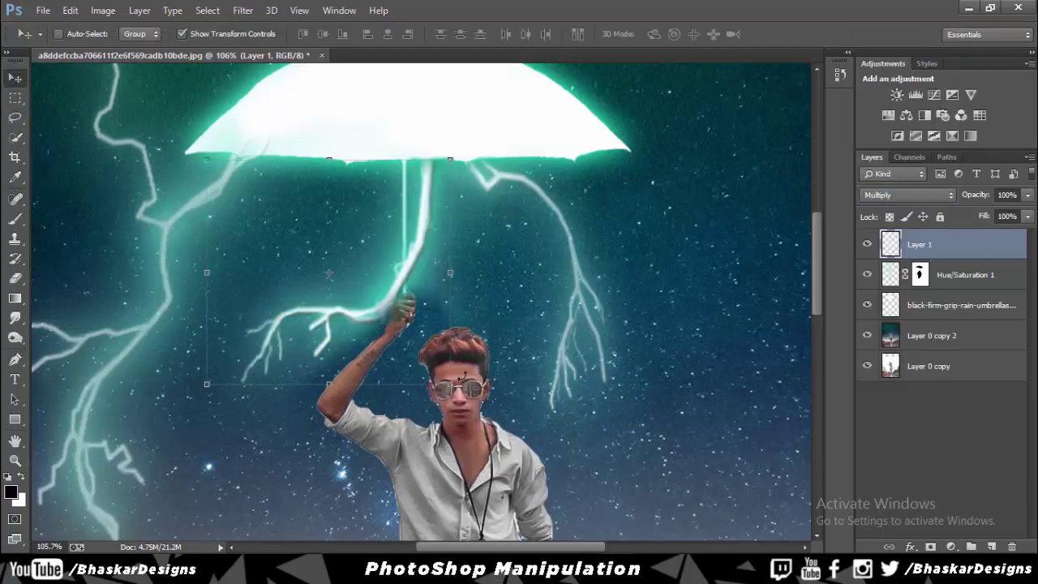
mouse_move(462, 376)
left_mouse_down()
mouse_move(430, 337)
mouse_move(569, 327)
left_mouse_up()
left_click(909, 195)
left_click(865, 7)
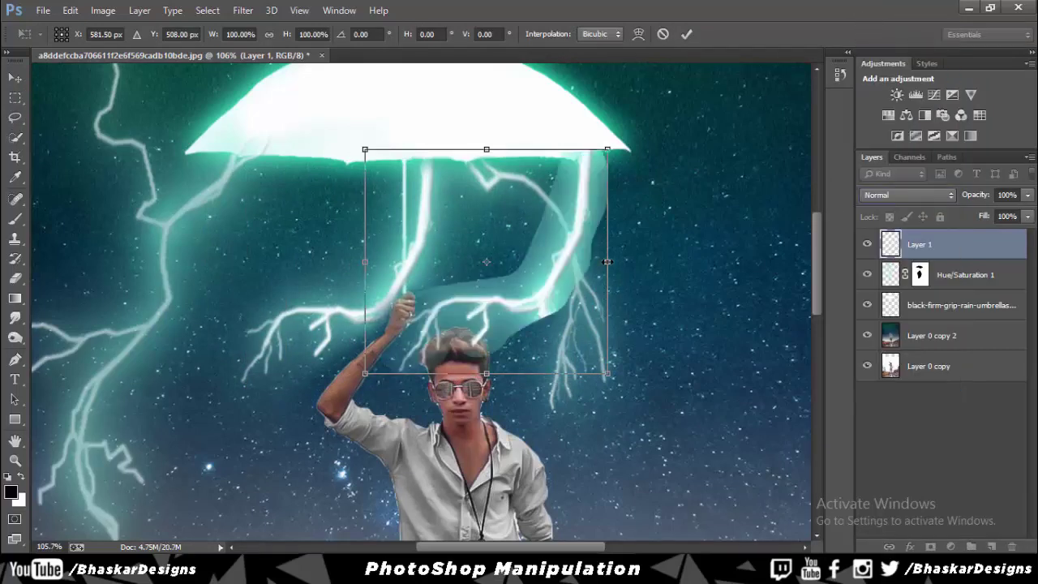
- Flip Layer 1 horizontally, resize it and place it right of the umbrella shaft
left_click_drag(607, 263, 97, 283)
left_click_drag(193, 289, 689, 289)
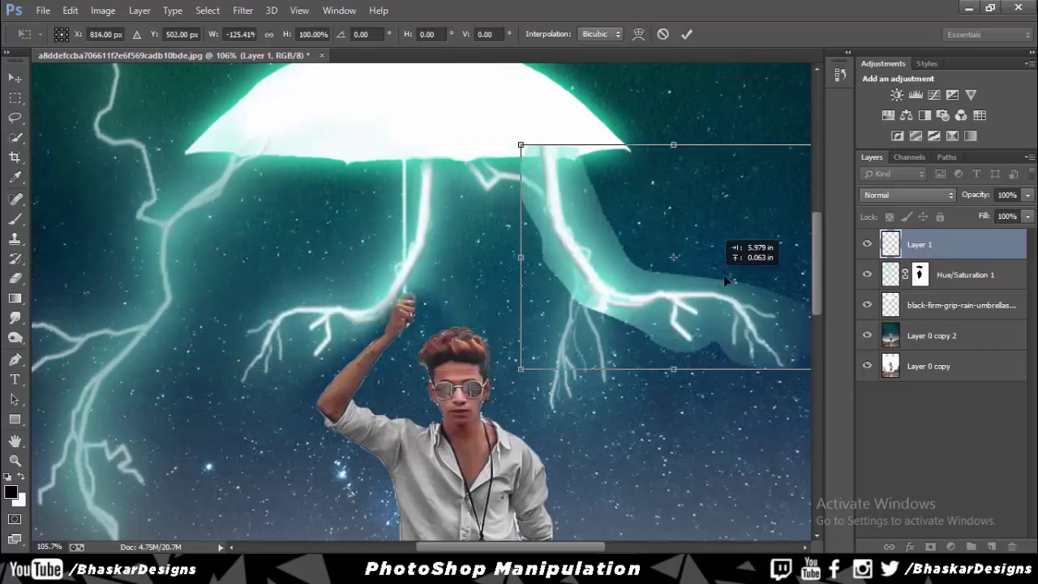
scroll(638, 241, "right", 5)
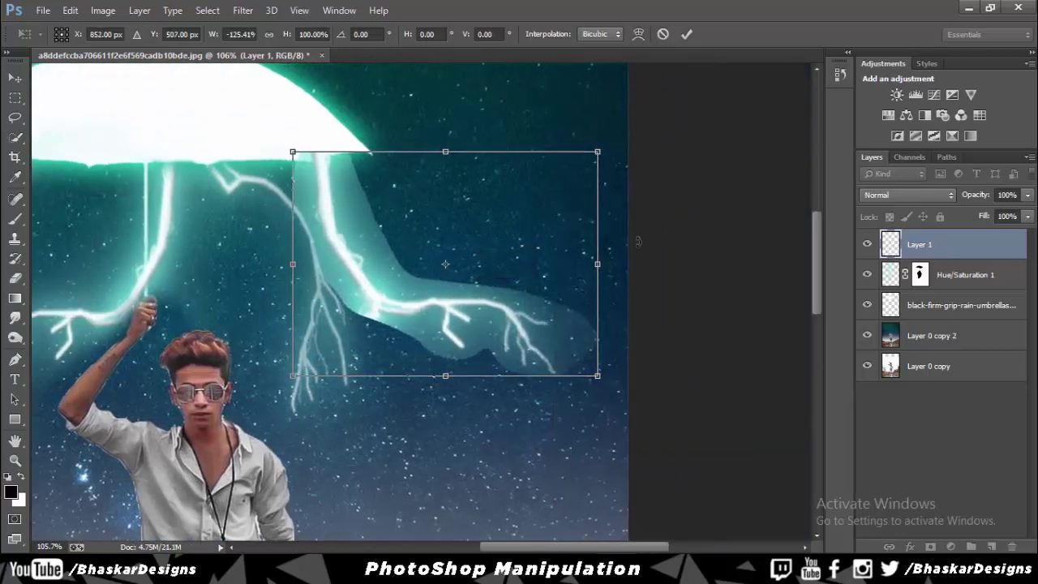
mouse_move(598, 273)
left_mouse_down()
mouse_move(561, 274)
mouse_move(574, 264)
left_mouse_up()
mouse_move(480, 310)
left_mouse_down()
mouse_move(441, 311)
mouse_move(442, 322)
left_mouse_up()
left_click(686, 33)
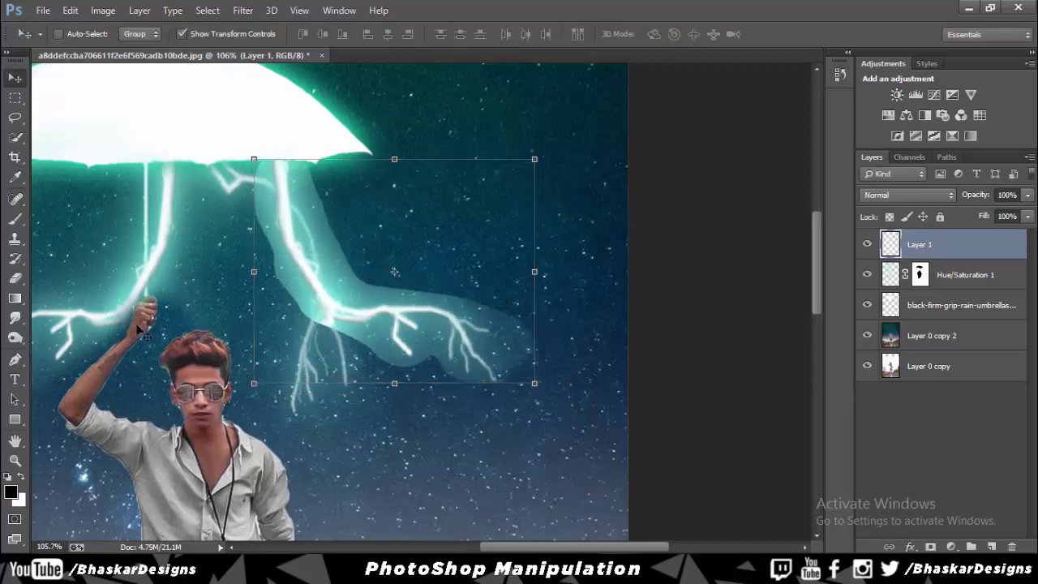
left_click_drag(195, 296, 394, 284)
- Paint out the lightning along the umbrella shaft on the Hue/Saturation 1 mask
key("b")
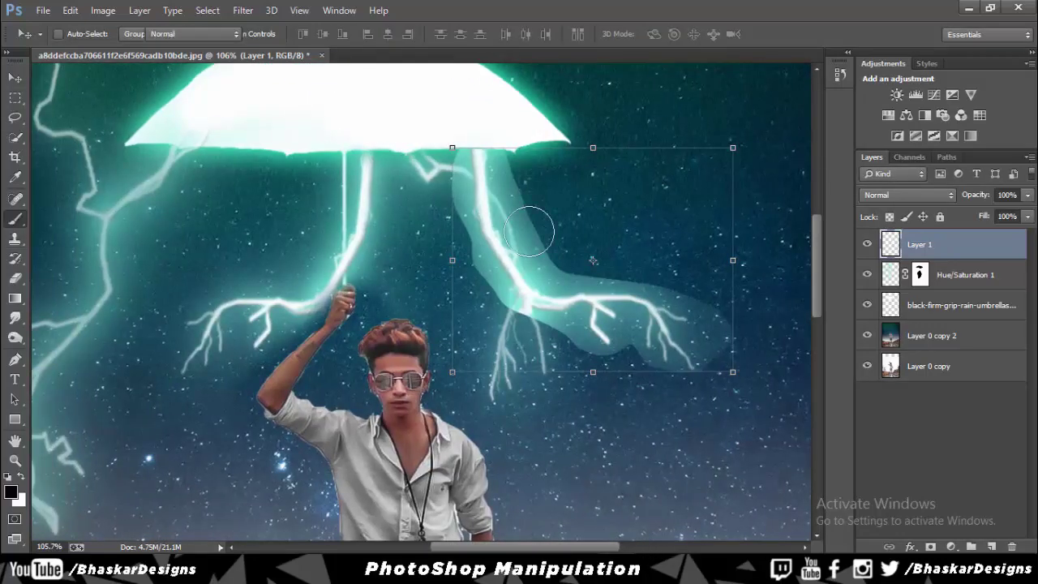
left_click(891, 270)
mouse_move(390, 243)
left_mouse_down()
mouse_move(286, 276)
mouse_move(376, 167)
mouse_move(246, 251)
mouse_move(403, 236)
left_mouse_up()
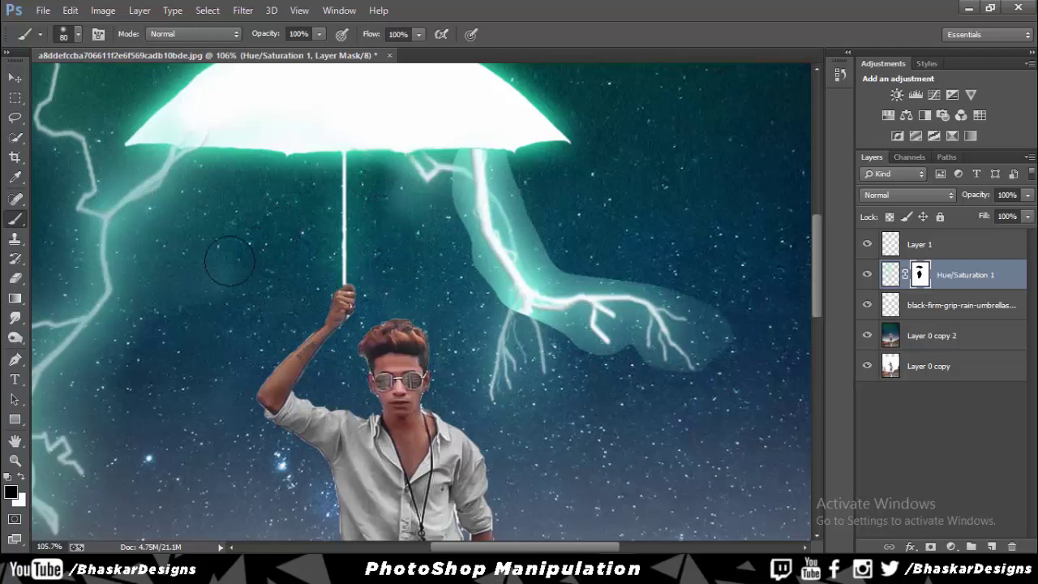
mouse_move(933, 305)
left_mouse_down()
mouse_move(740, 309)
mouse_move(665, 259)
left_mouse_up()
left_click(528, 225)
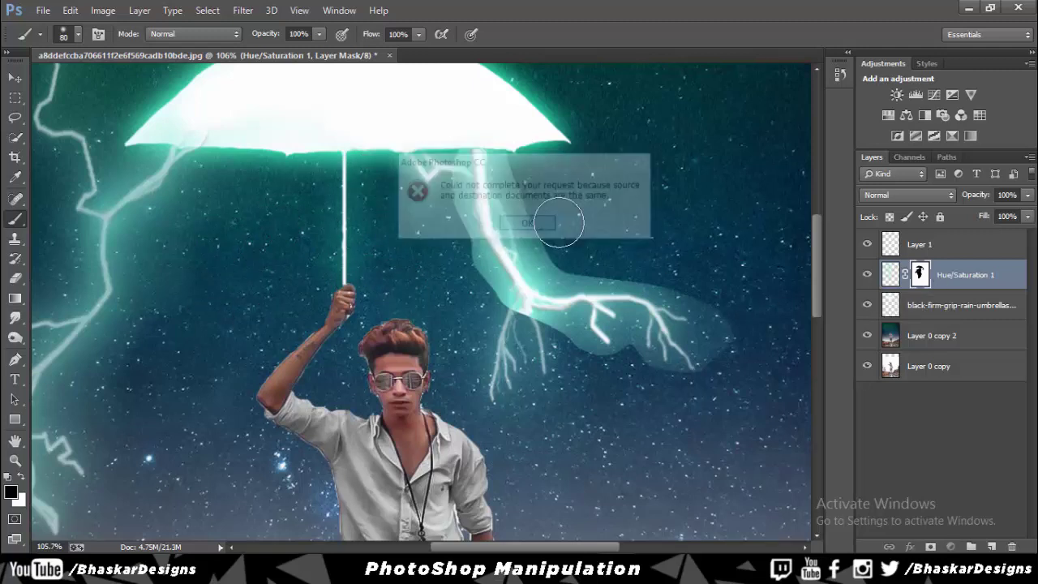
- Mask Layer 1 and paint away the glow around its copied lightning branch
left_click(966, 244)
left_click(931, 546)
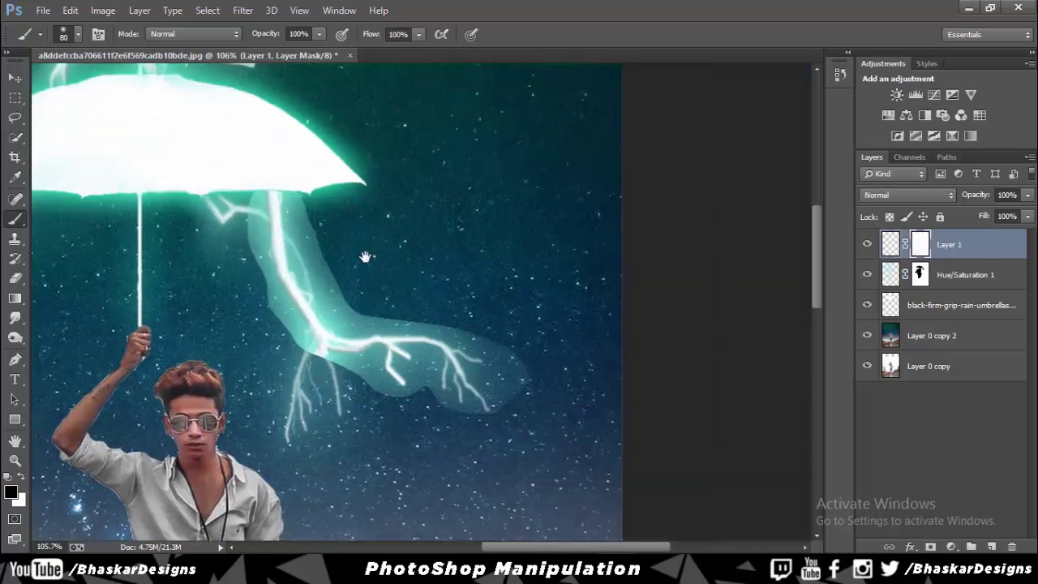
mouse_move(363, 295)
left_mouse_down()
mouse_move(424, 296)
mouse_move(533, 355)
left_mouse_up()
key("]")
key("]")
key("]")
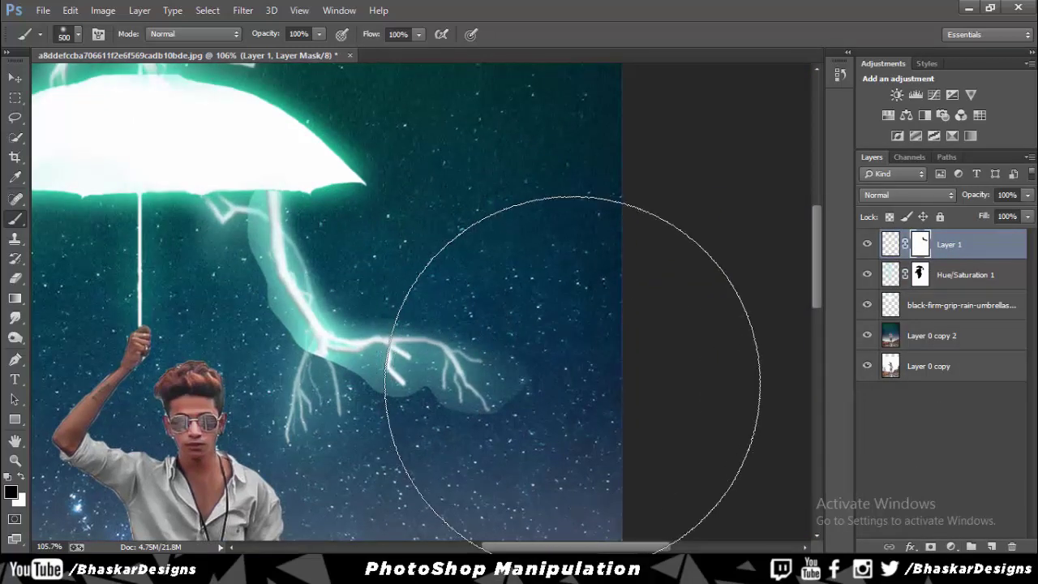
key("[")
key("[")
key("[")
key("[")
key("[")
key("[")
key("[")
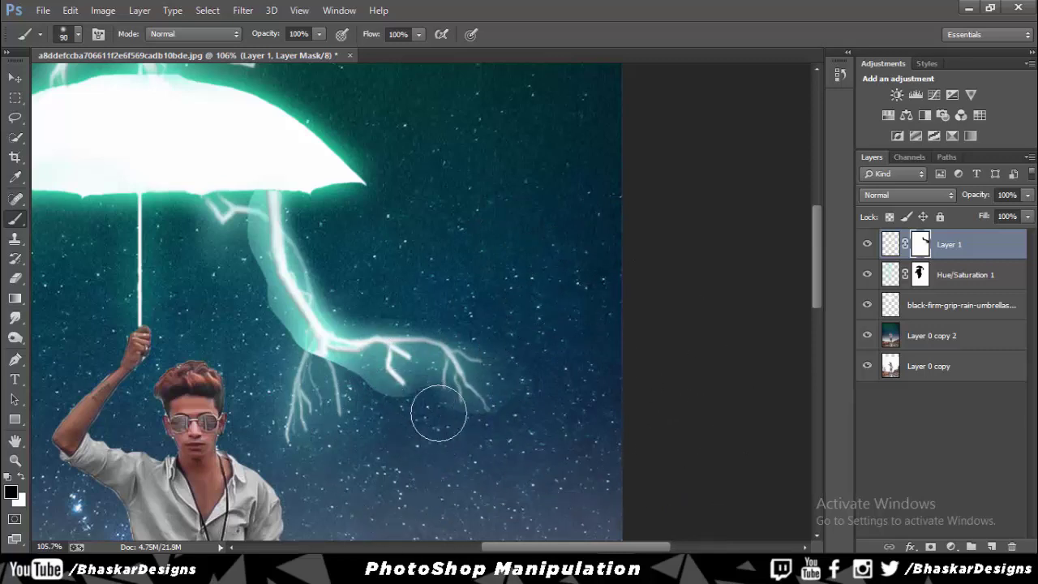
mouse_move(436, 413)
left_mouse_down()
mouse_move(317, 377)
mouse_move(255, 320)
mouse_move(232, 243)
mouse_move(243, 194)
left_mouse_up()
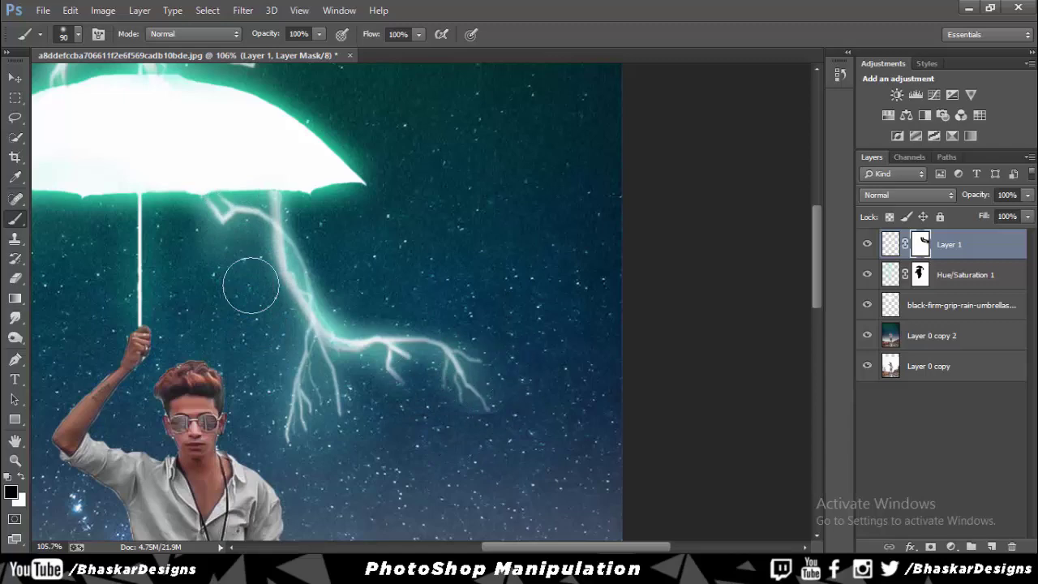
key("z")
left_click_drag(304, 309, 211, 309)
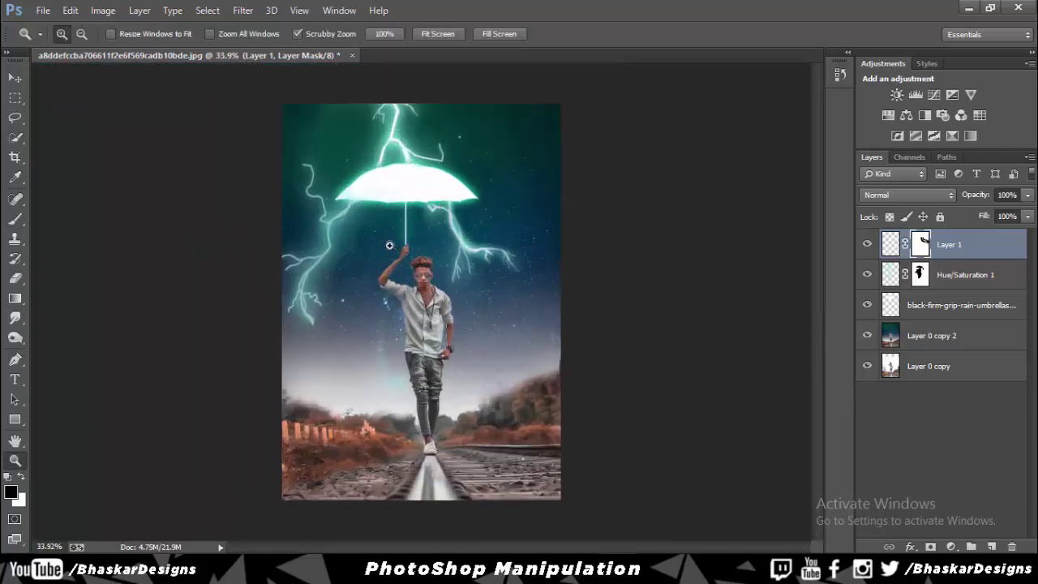
- Apply a Camera Raw grade to Layer 0 copy 2 with Shadows raised to +100
mouse_move(457, 268)
left_mouse_down()
mouse_move(449, 325)
mouse_move(402, 264)
left_mouse_up()
left_click_drag(486, 251, 449, 241)
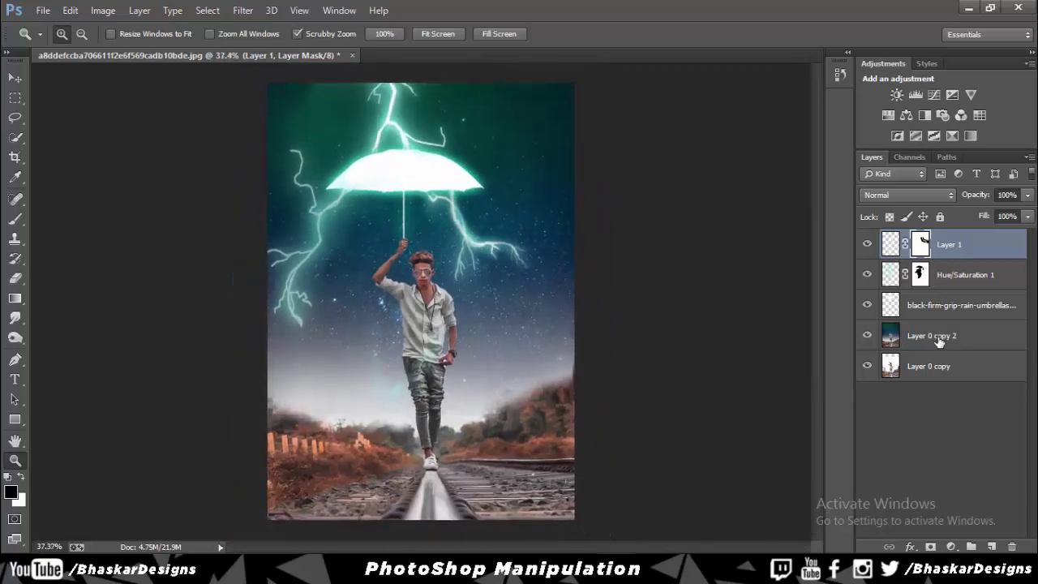
left_click(941, 336)
left_click(243, 10)
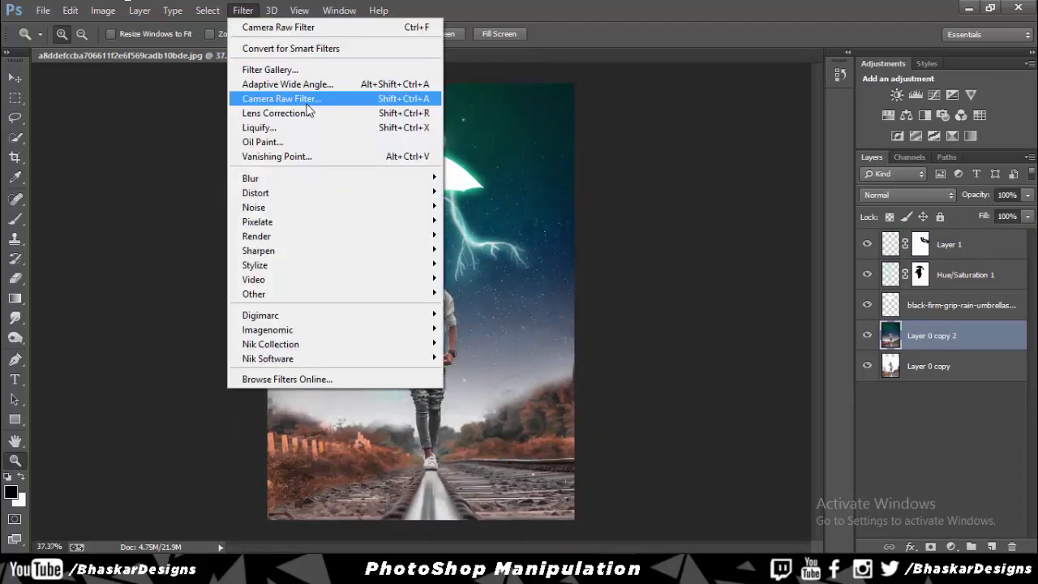
left_click(280, 99)
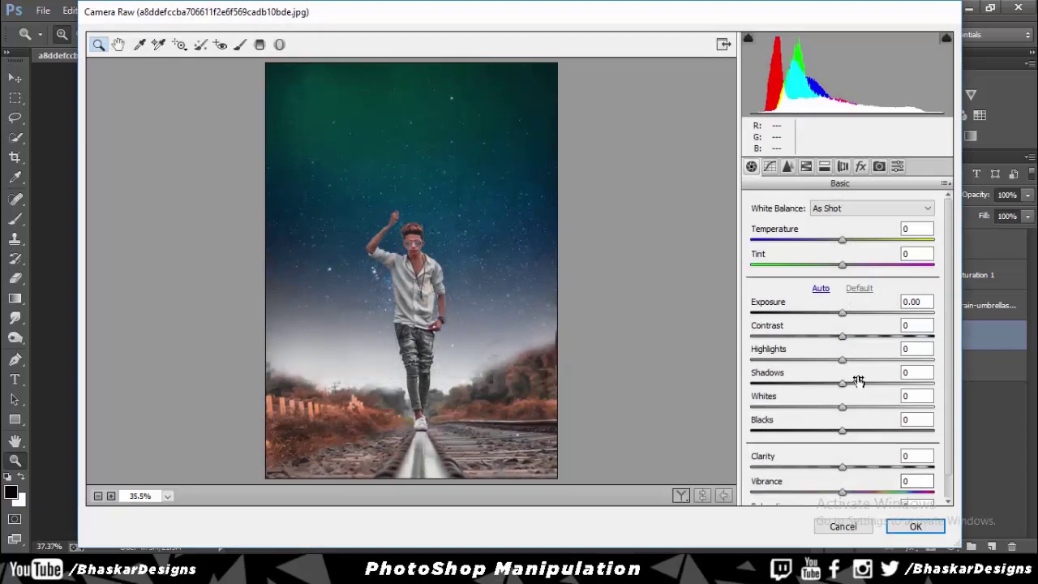
mouse_move(858, 381)
left_mouse_down()
mouse_move(888, 384)
mouse_move(851, 383)
left_mouse_up()
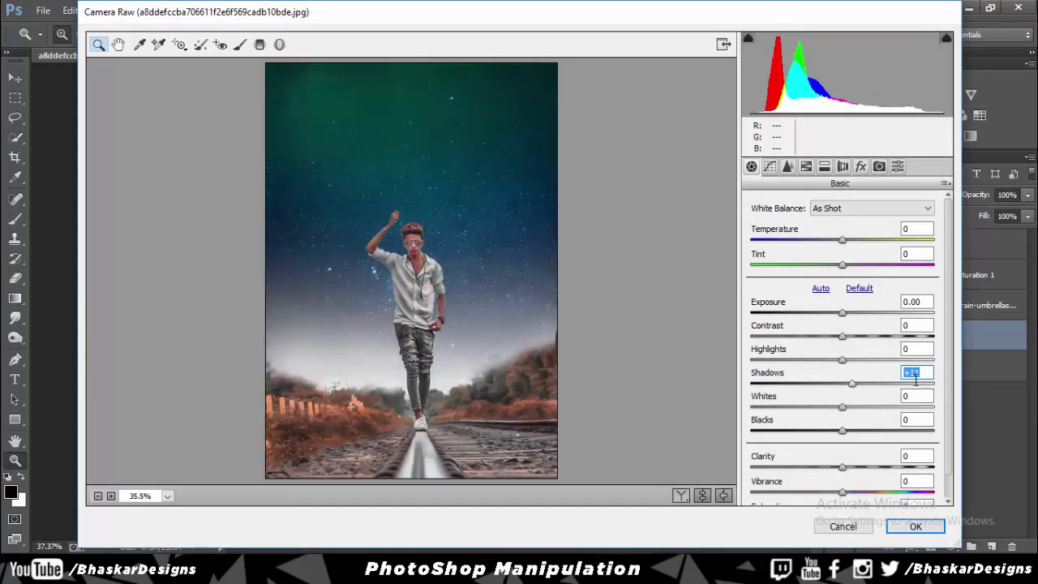
left_click(917, 383)
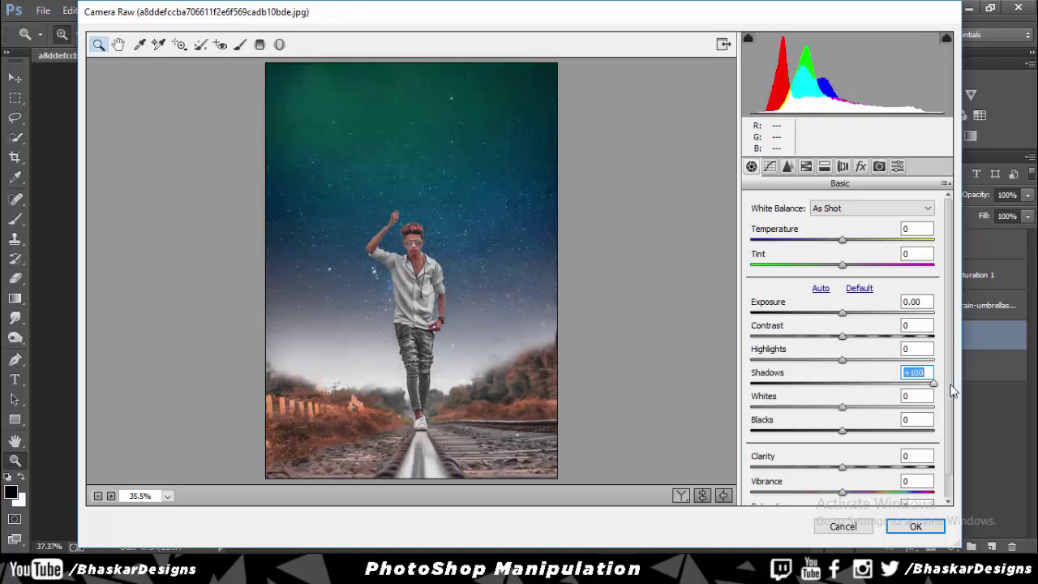
left_click(917, 528)
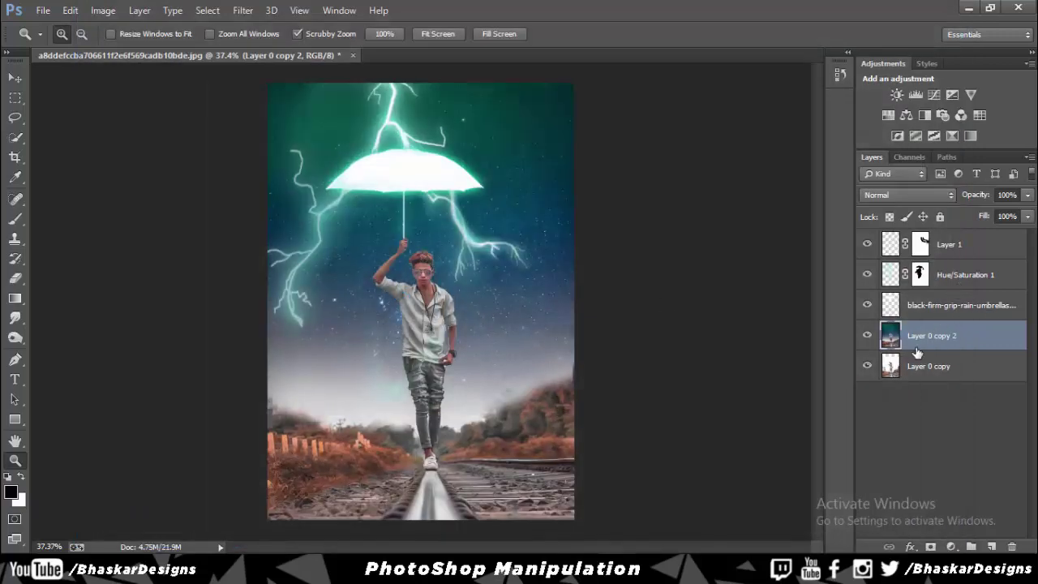
- Touch up the Hue/Saturation 1 lightning mask so the bolt runs unbroken below the umbrella
left_click_drag(609, 185, 556, 269)
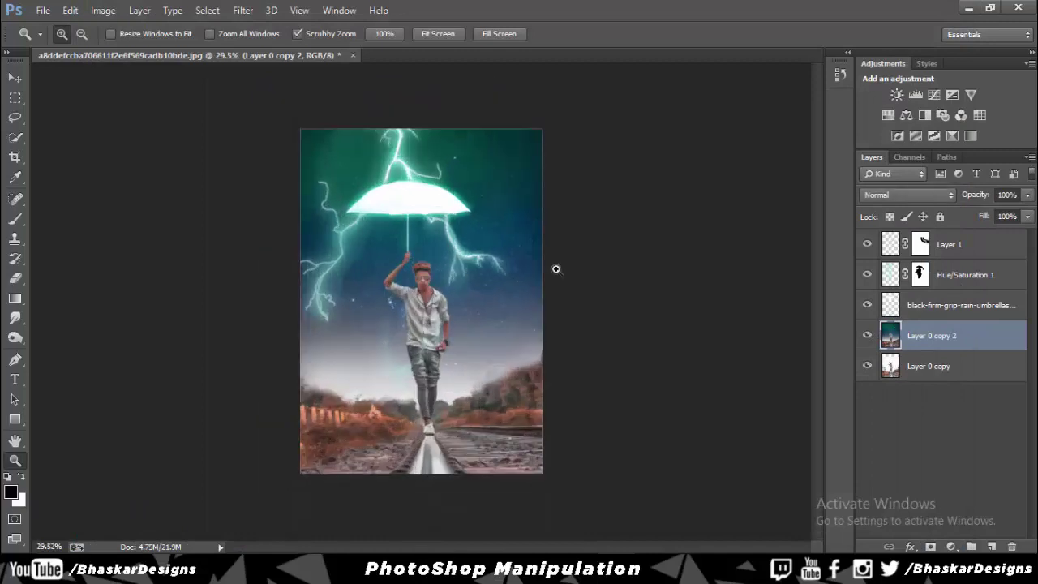
left_click_drag(385, 325, 417, 342)
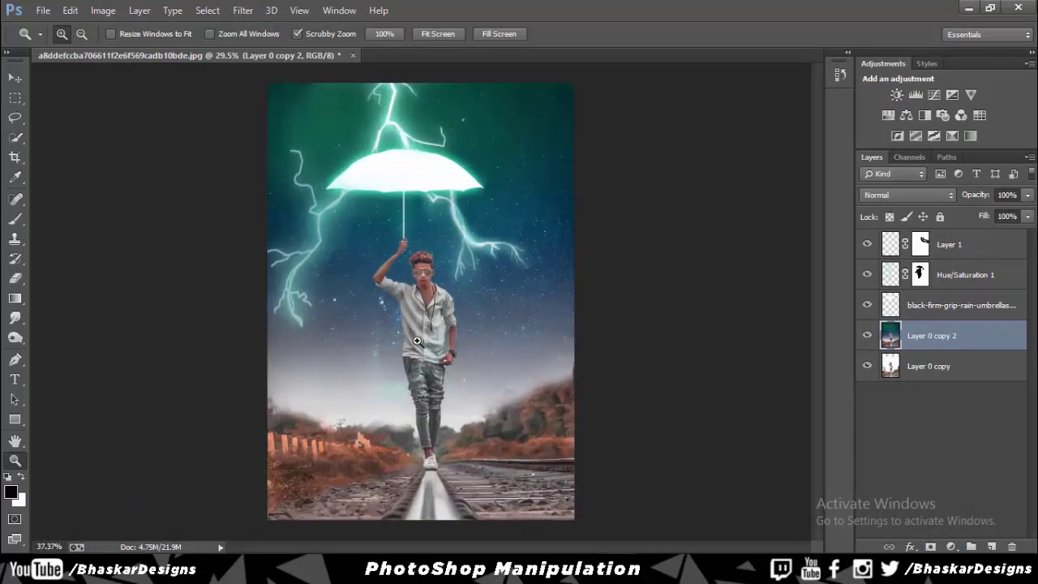
left_click(970, 245)
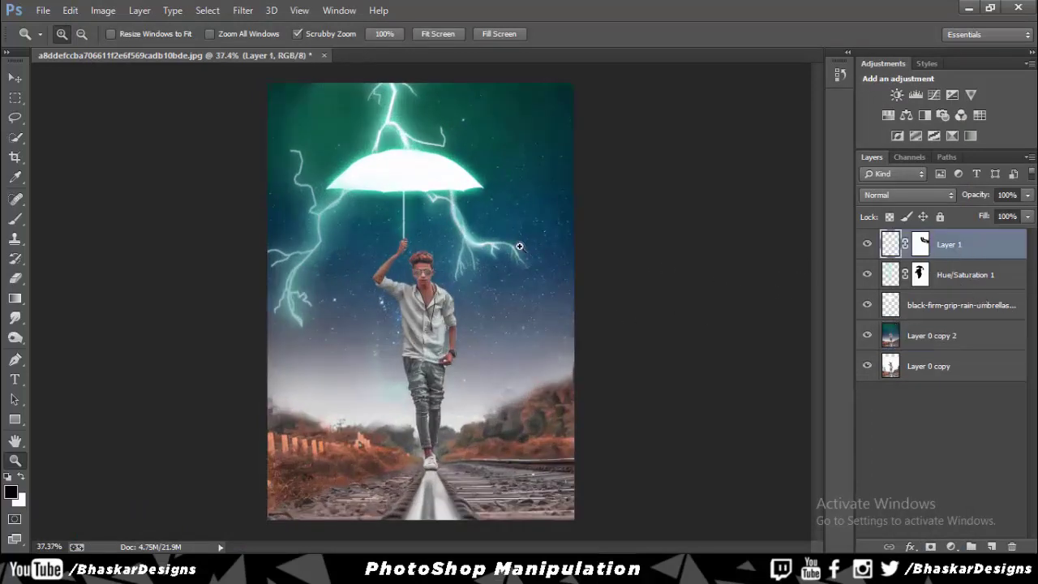
mouse_move(456, 182)
left_mouse_down()
mouse_move(498, 213)
mouse_move(464, 280)
left_mouse_up()
left_click(13, 222)
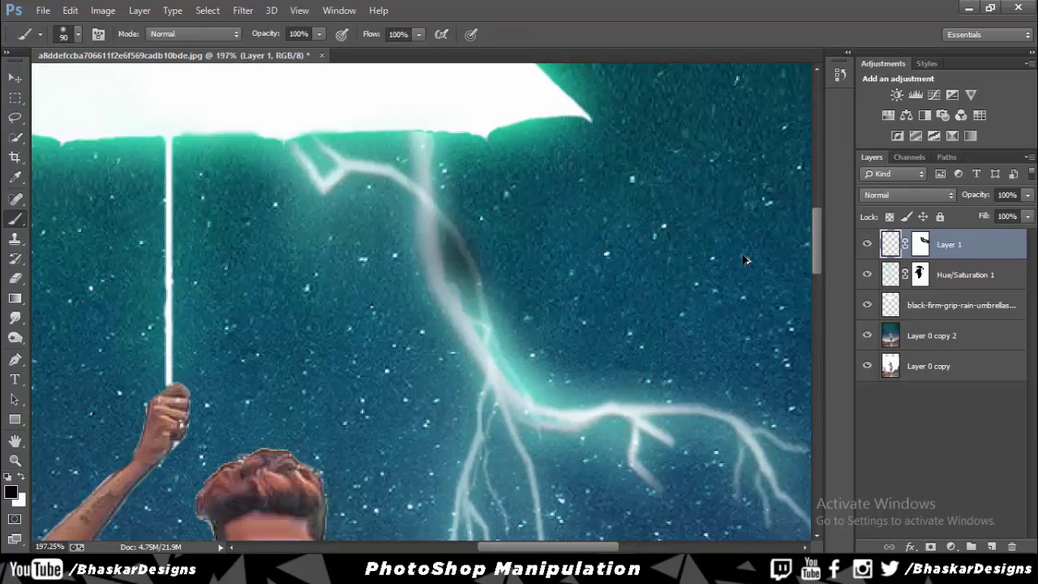
key("ctrl+z")
left_click(965, 335)
double_click(922, 275)
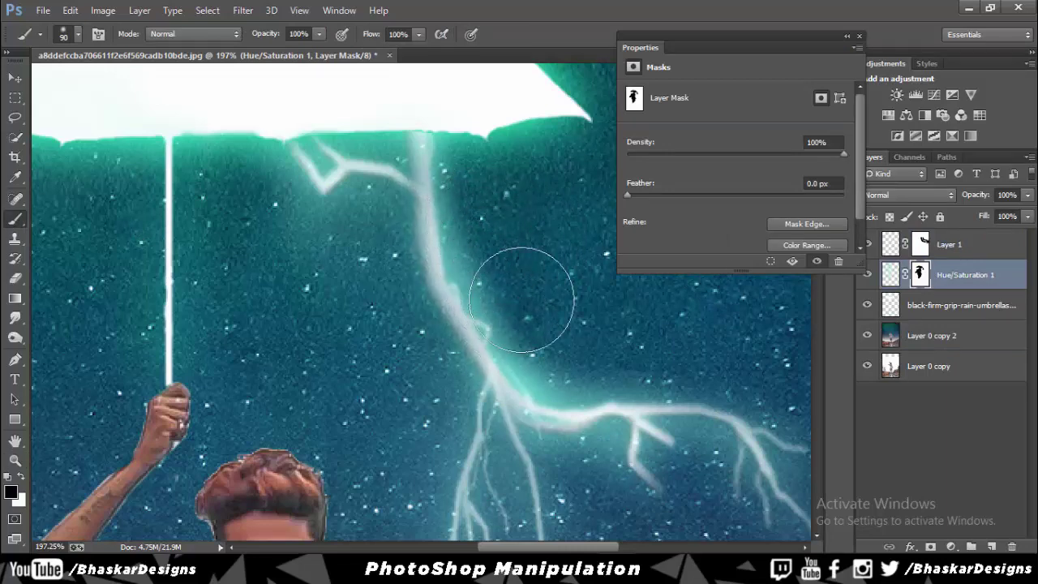
left_click(859, 37)
- Open the Camera Raw Filter on the starry sky layer, Layer 0 copy 2
key("z")
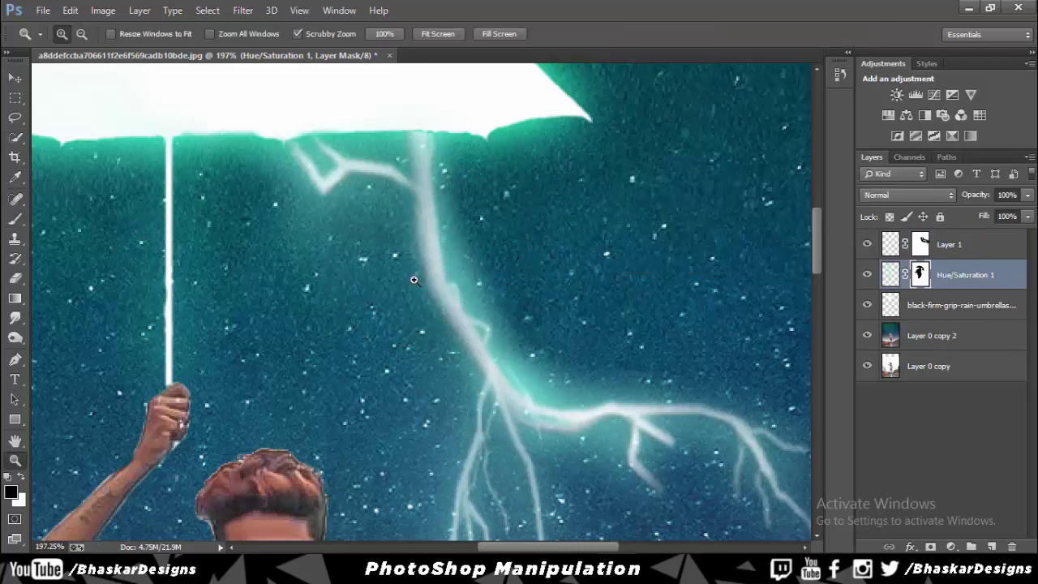
mouse_move(413, 278)
left_mouse_down()
mouse_move(443, 322)
mouse_move(589, 306)
left_mouse_up()
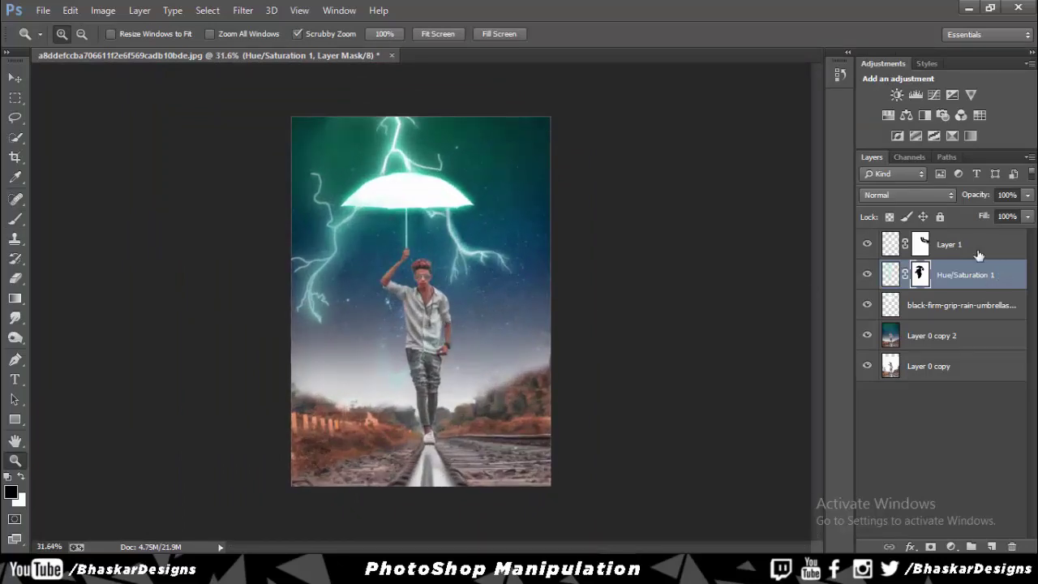
left_click(933, 335)
left_click(243, 10)
left_click(267, 104)
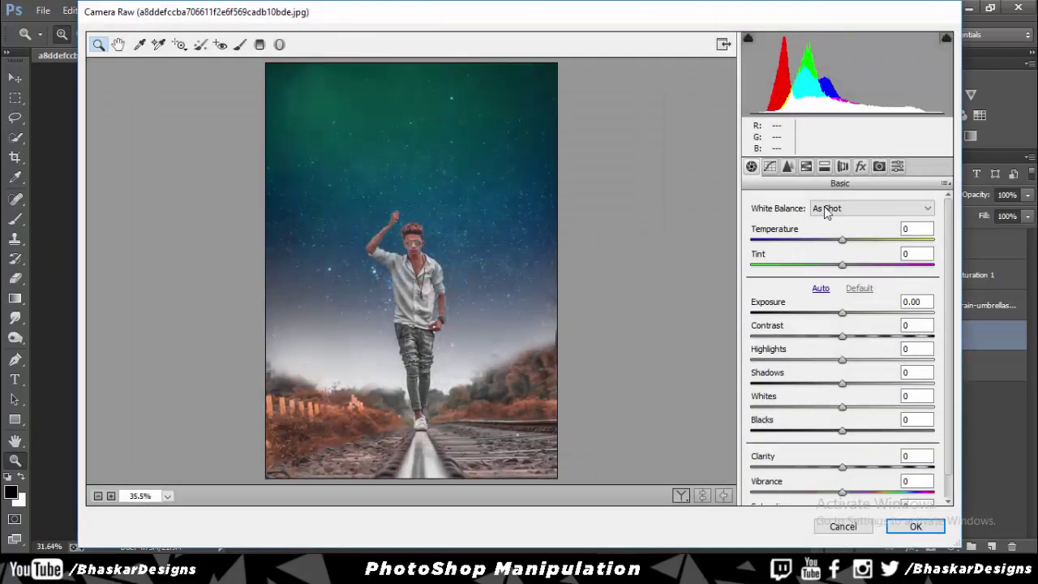
- Shift the sky's HSL hues toward teal: Purples -96, Blues -64, Aquas -1
left_click(806, 167)
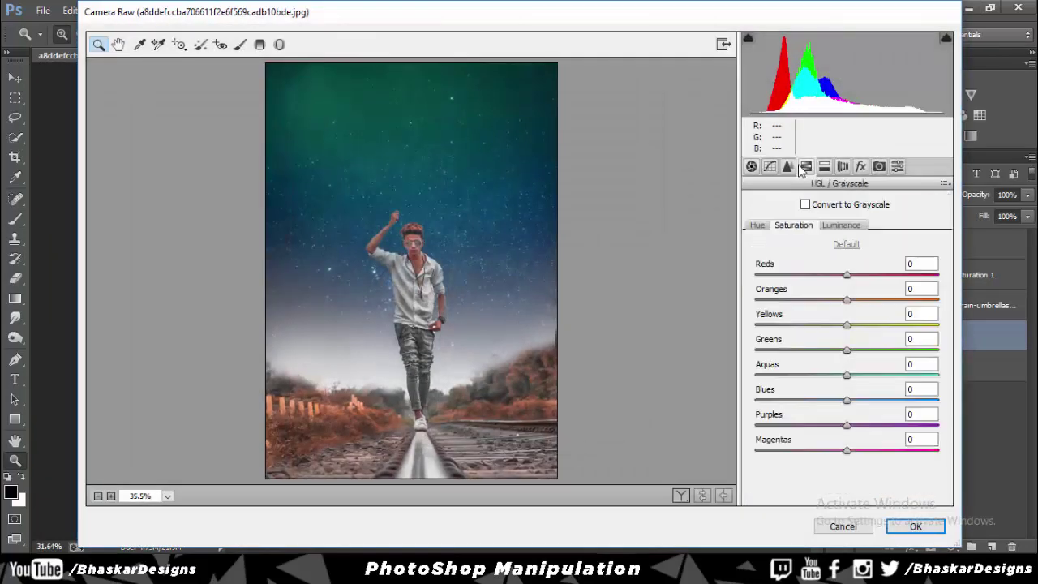
left_click(788, 167)
left_click(806, 167)
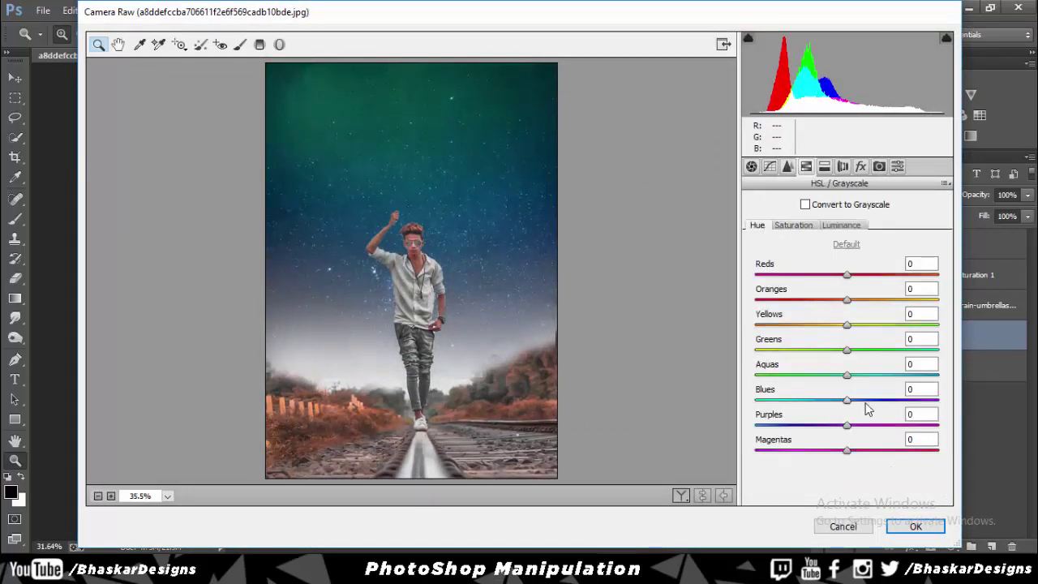
left_click_drag(846, 425, 762, 425)
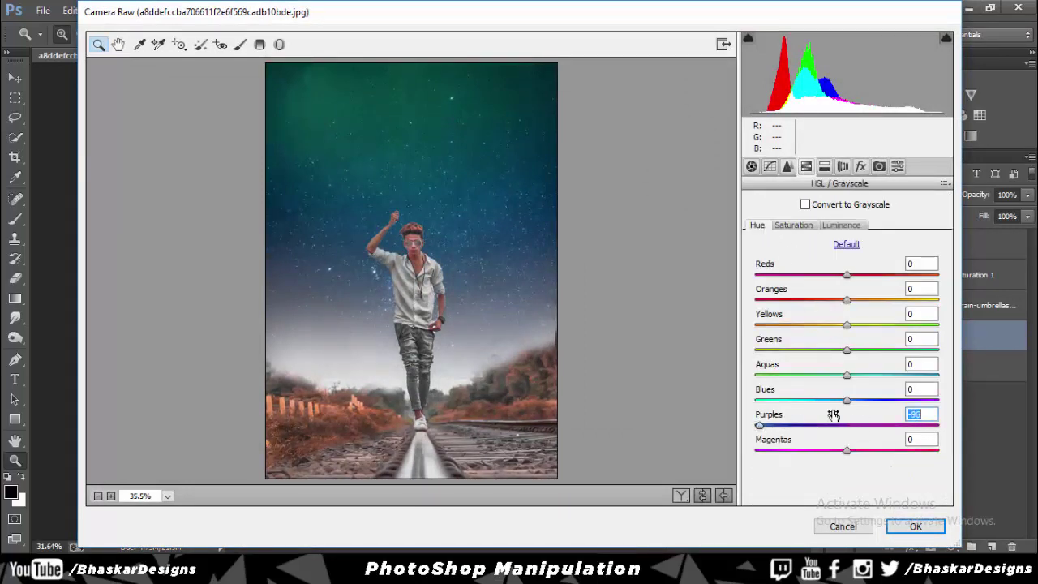
mouse_move(847, 401)
left_mouse_down()
mouse_move(778, 401)
mouse_move(791, 411)
left_mouse_up()
left_click(849, 376)
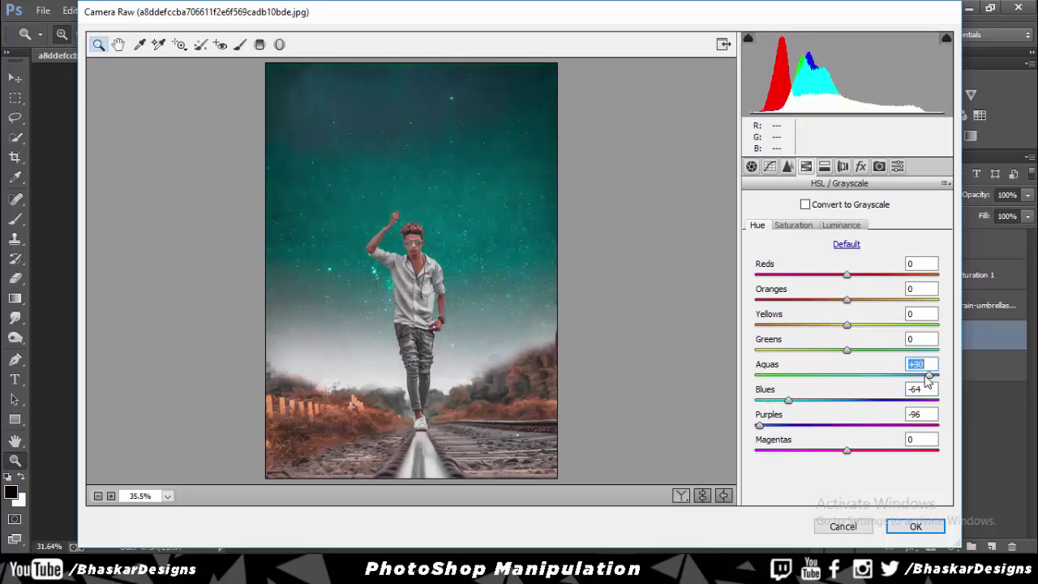
left_click(905, 527)
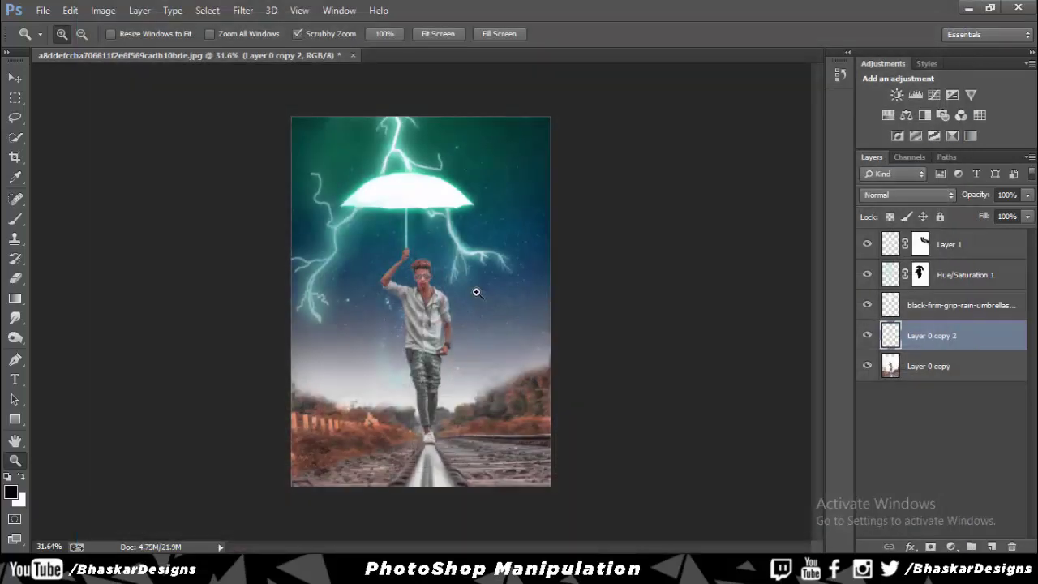
left_click(967, 254)
- Stamp all visible layers into a new merged Layer 2 for Camera Raw grading
key("ctrl+shift+alt+e")
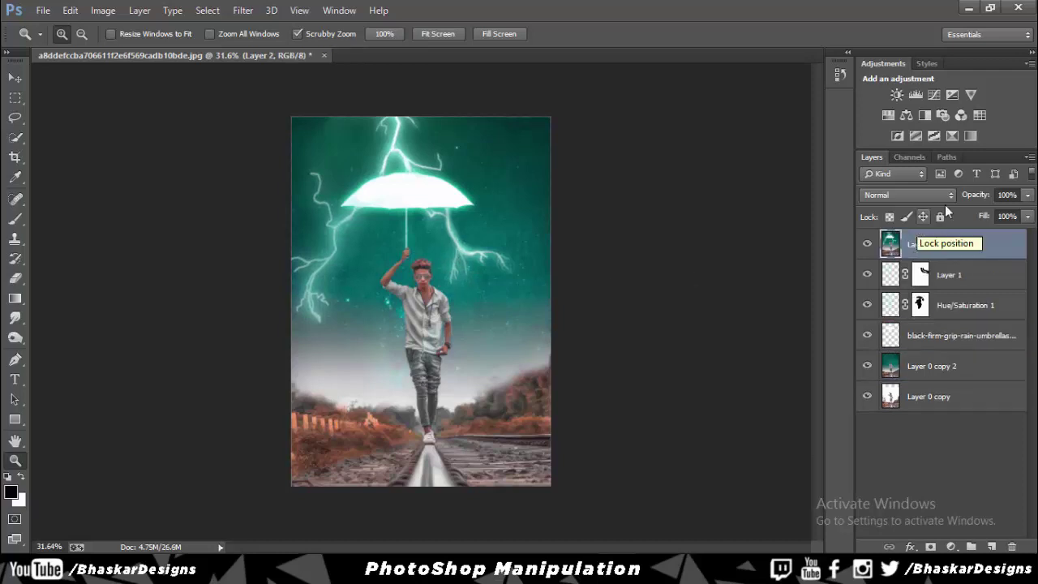
left_click_drag(385, 446, 349, 447)
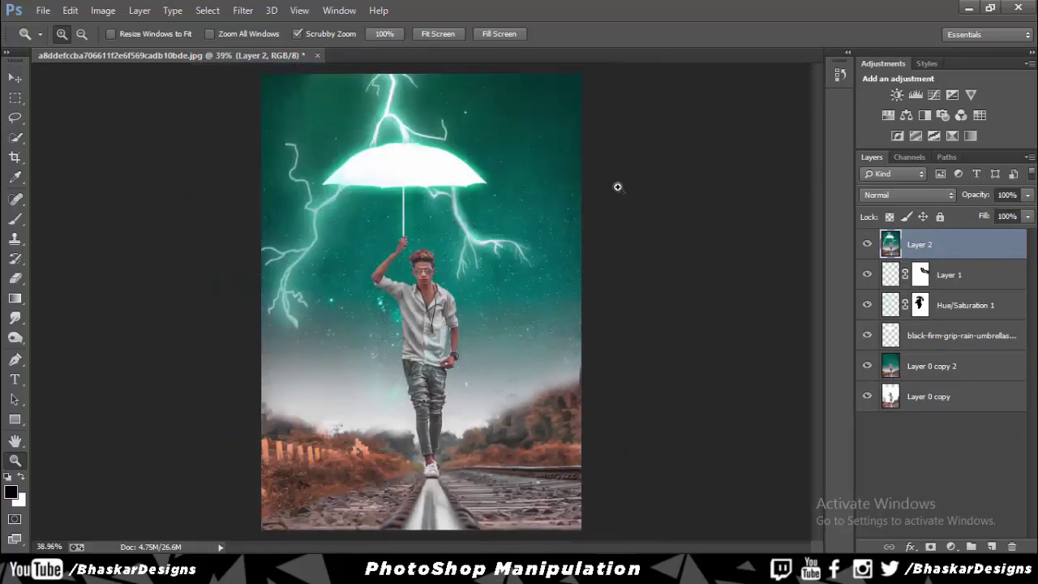
left_click(242, 9)
left_click(583, 229)
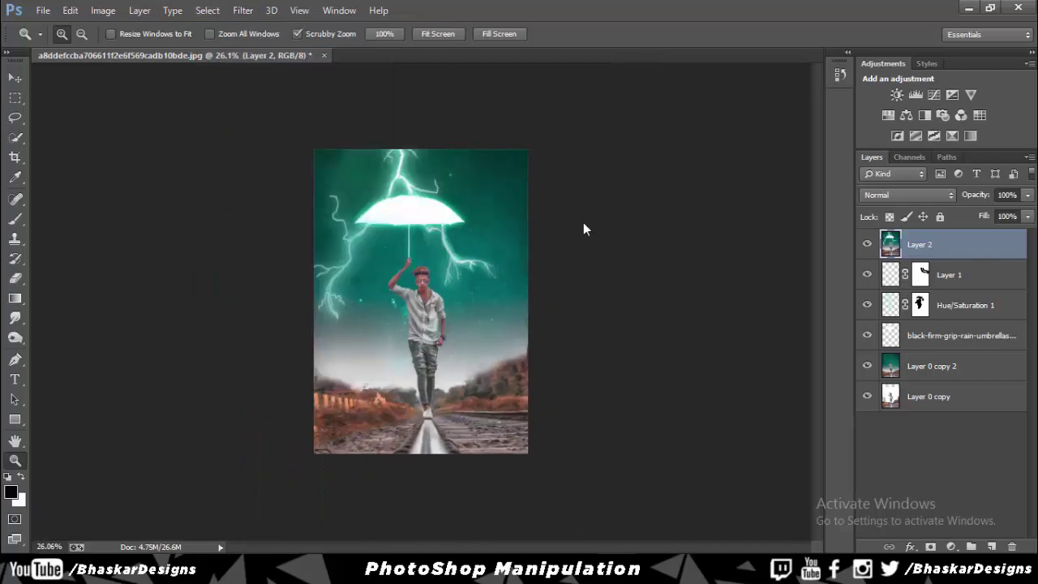
left_click(243, 10)
left_click(312, 98)
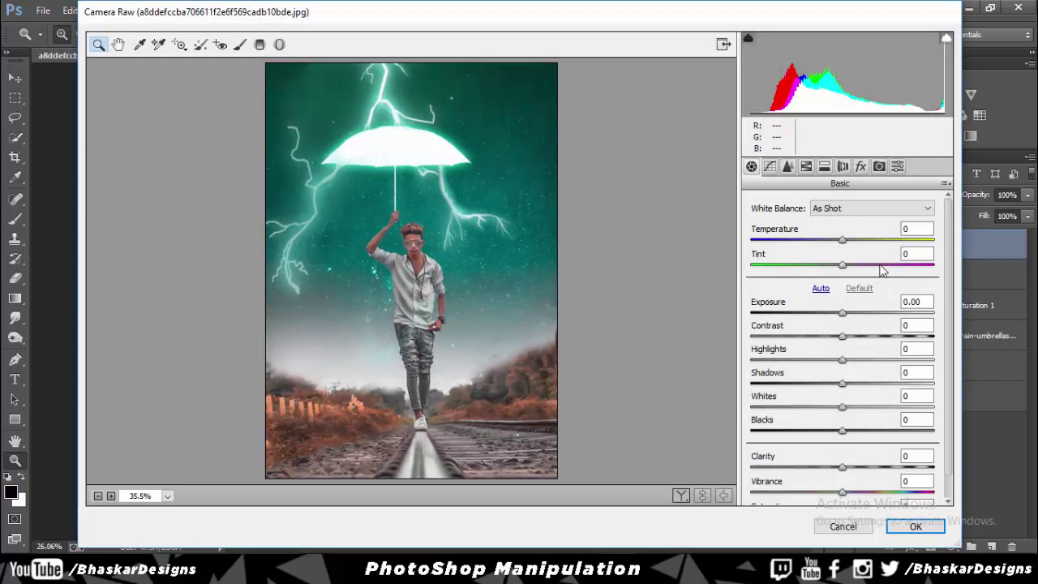
- Set Basic: Temperature -7, Tint -18, Contrast +42, Highlights -10, Shadows +17, lower Whites, slight Clarity
mouse_move(881, 265)
left_mouse_down()
mouse_move(812, 266)
mouse_move(826, 266)
mouse_move(837, 242)
left_mouse_up()
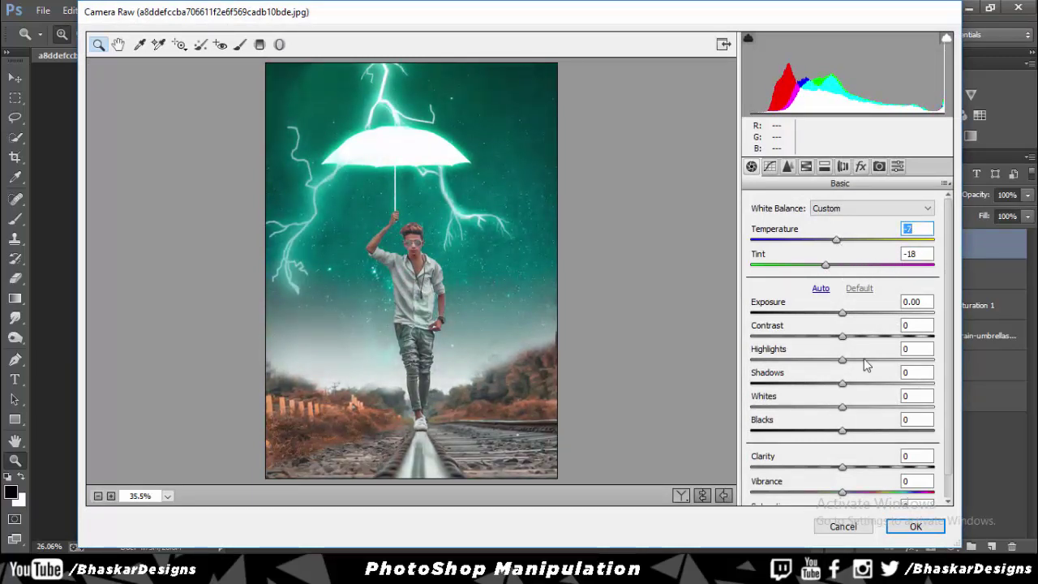
left_click_drag(842, 336, 881, 336)
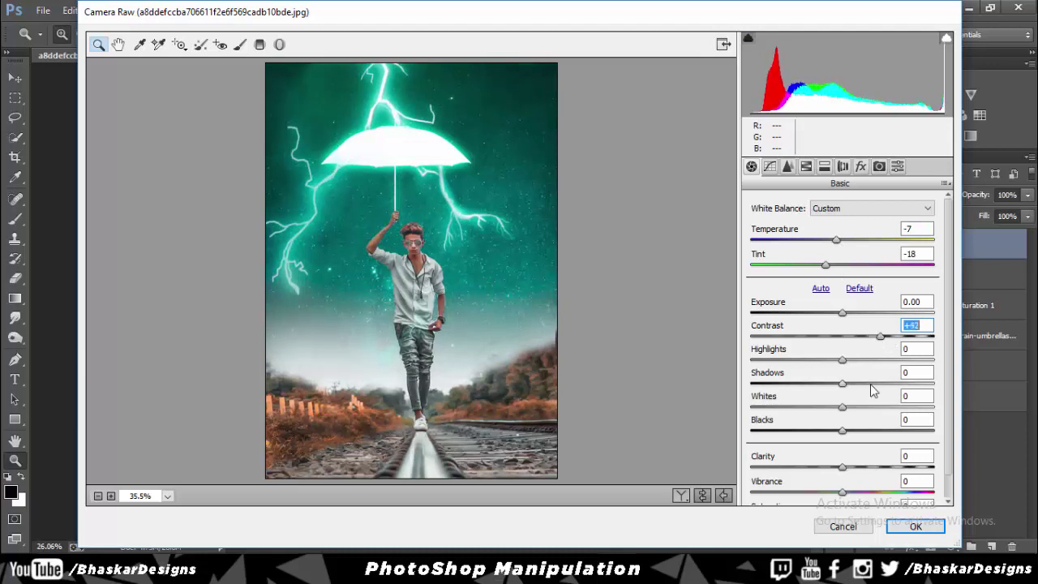
left_click_drag(872, 387, 836, 360)
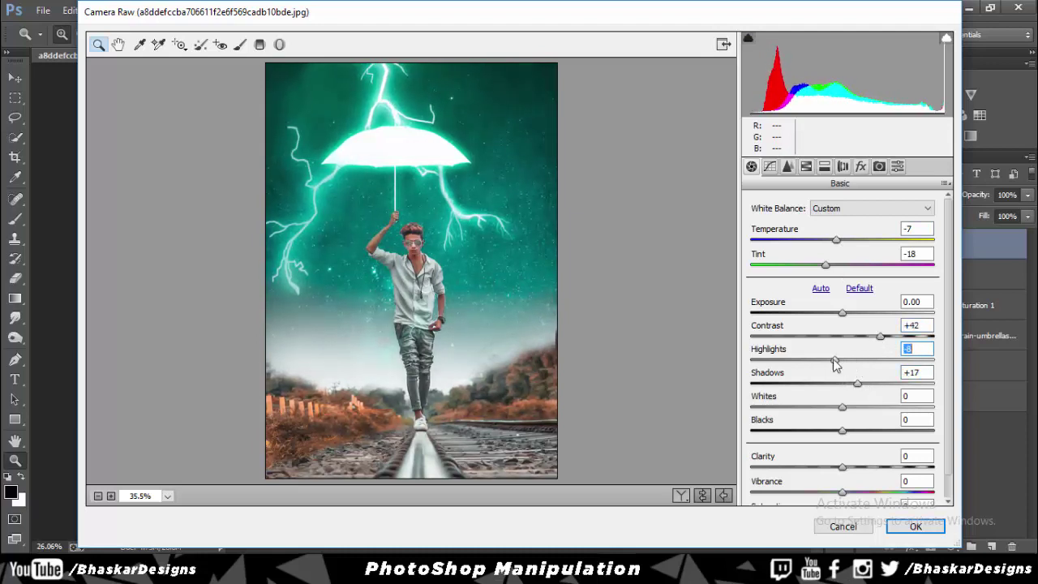
left_click_drag(842, 406, 812, 406)
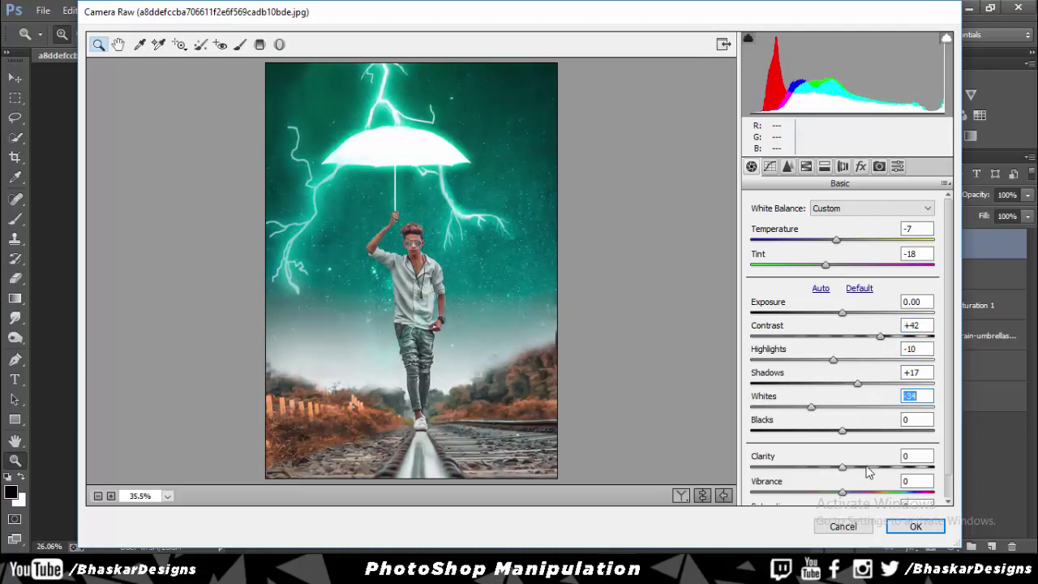
left_click_drag(867, 468, 857, 468)
- Brighten the tone curve's lights and highlights, then review Detail noise reduction
left_click(770, 166)
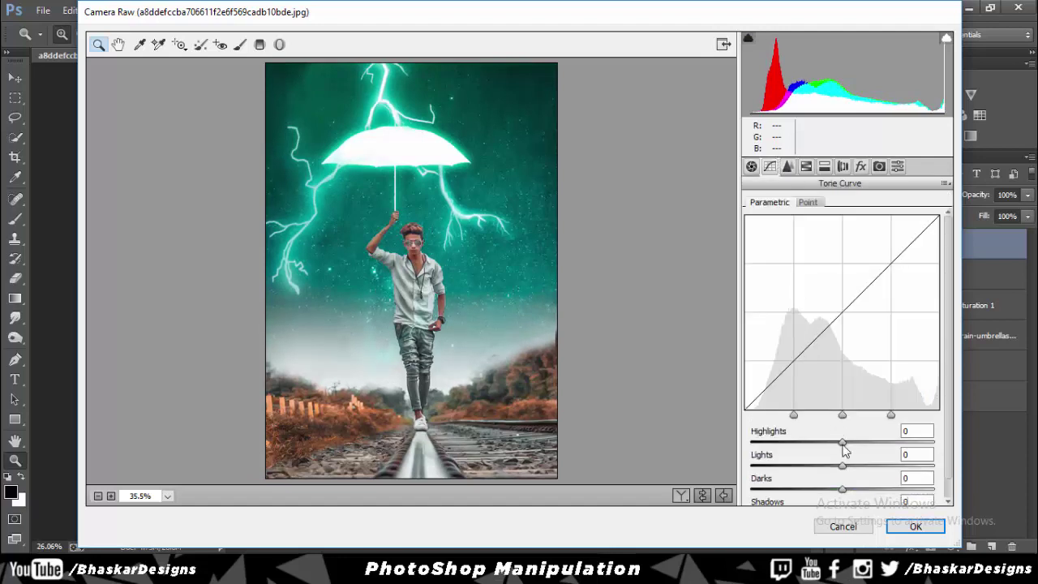
scroll(848, 466, "down", 1)
mouse_move(867, 492)
left_mouse_down()
mouse_move(809, 468)
mouse_move(836, 469)
mouse_move(826, 446)
mouse_move(850, 421)
left_mouse_up()
left_click(858, 445)
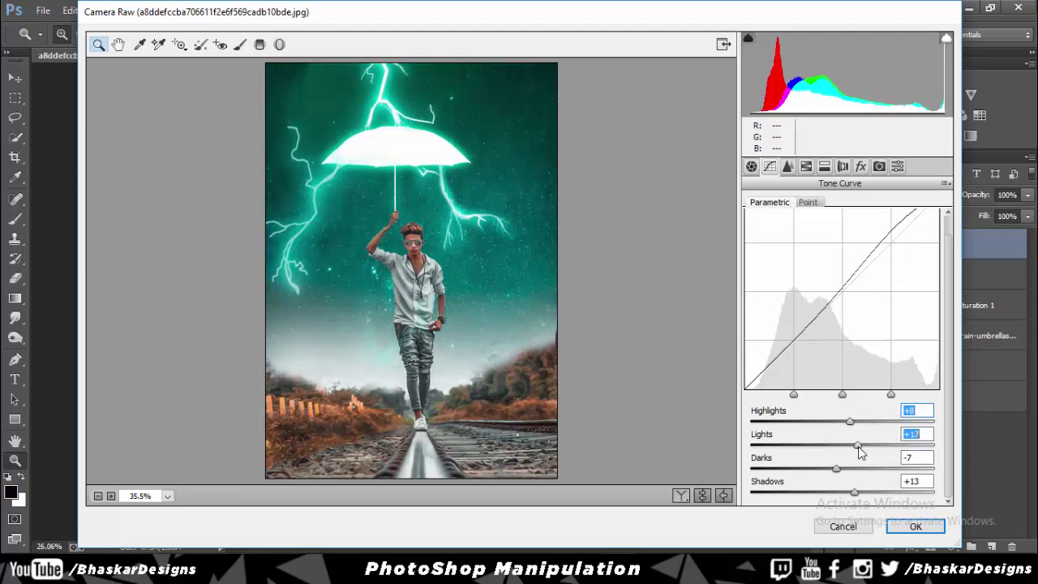
left_click(788, 166)
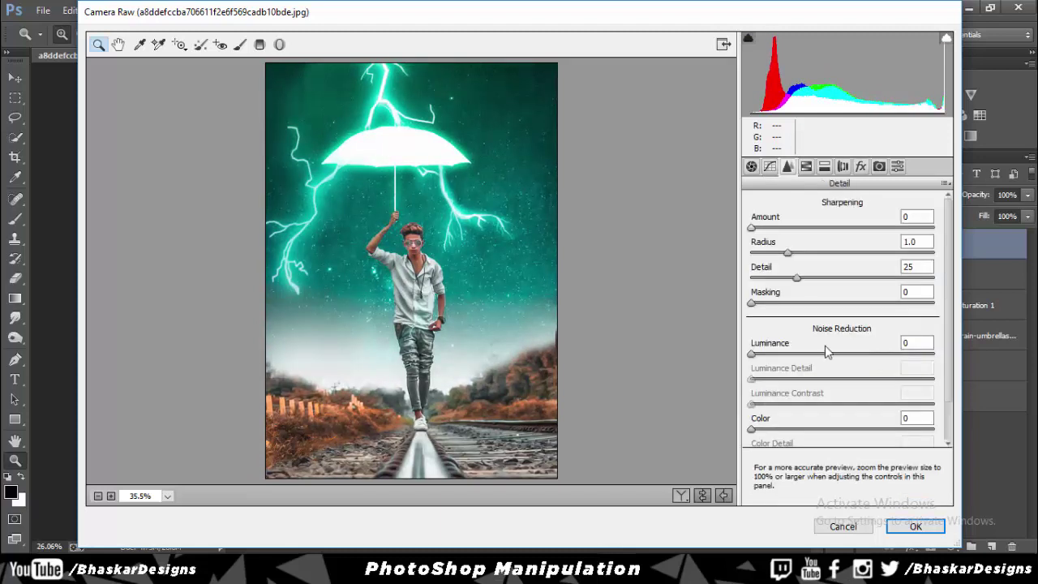
scroll(800, 316, "down", 1)
scroll(800, 292, "up", 1)
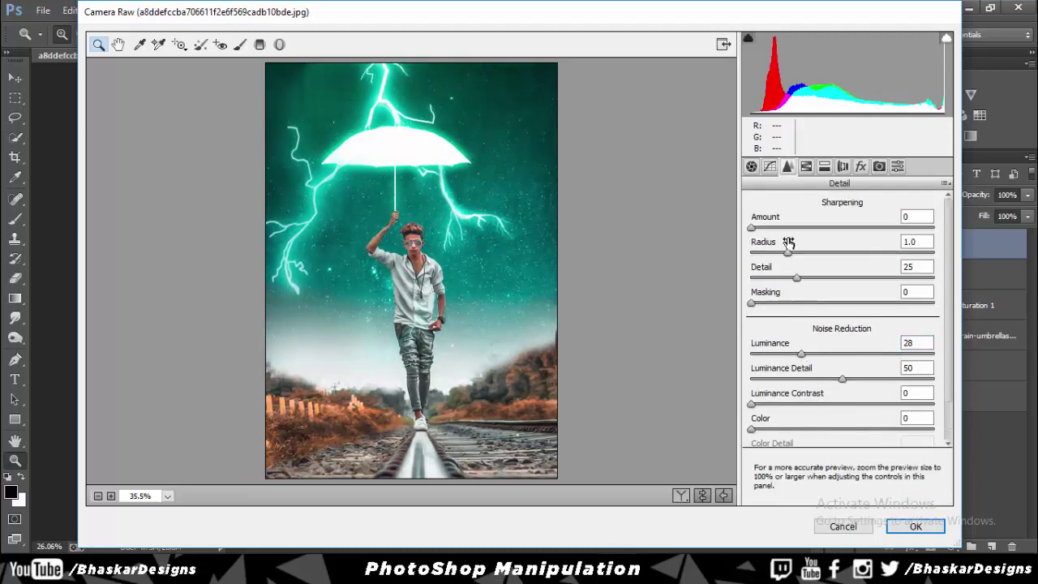
- In HSL, fully desaturate greens, shift yellow and green hues down, and brighten oranges
left_click(807, 166)
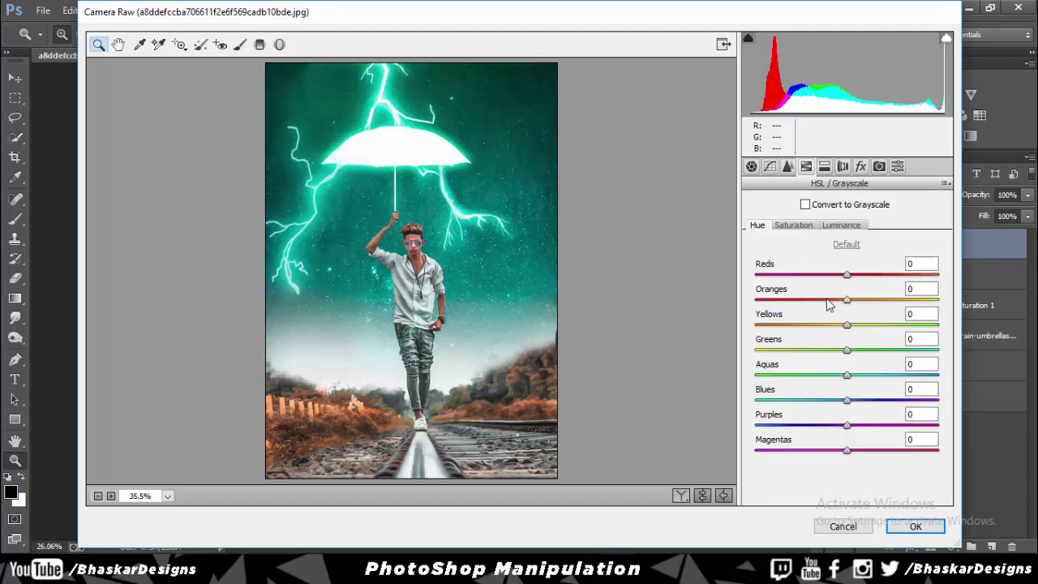
left_click(791, 225)
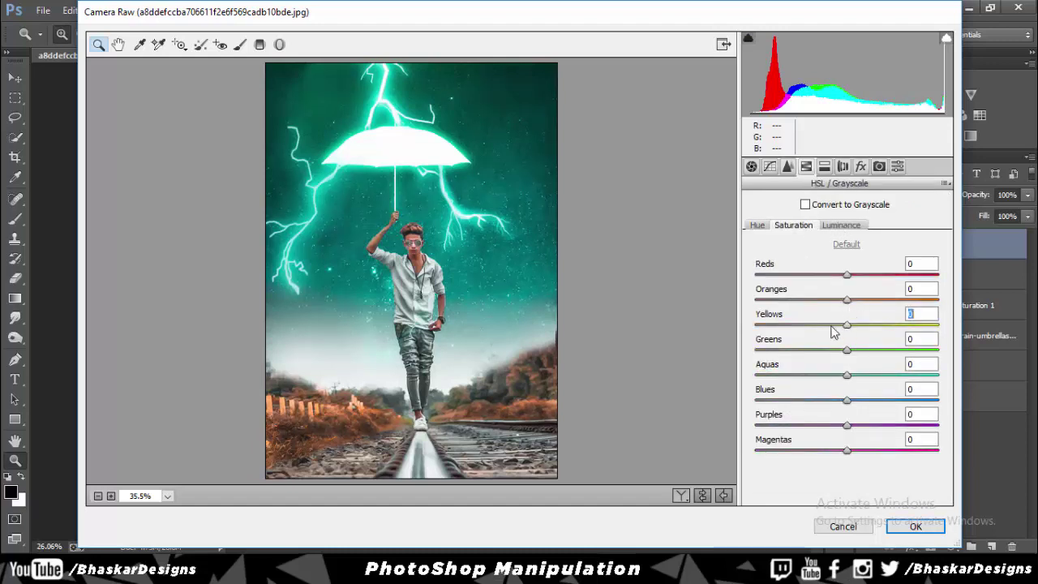
left_click_drag(848, 349, 745, 365)
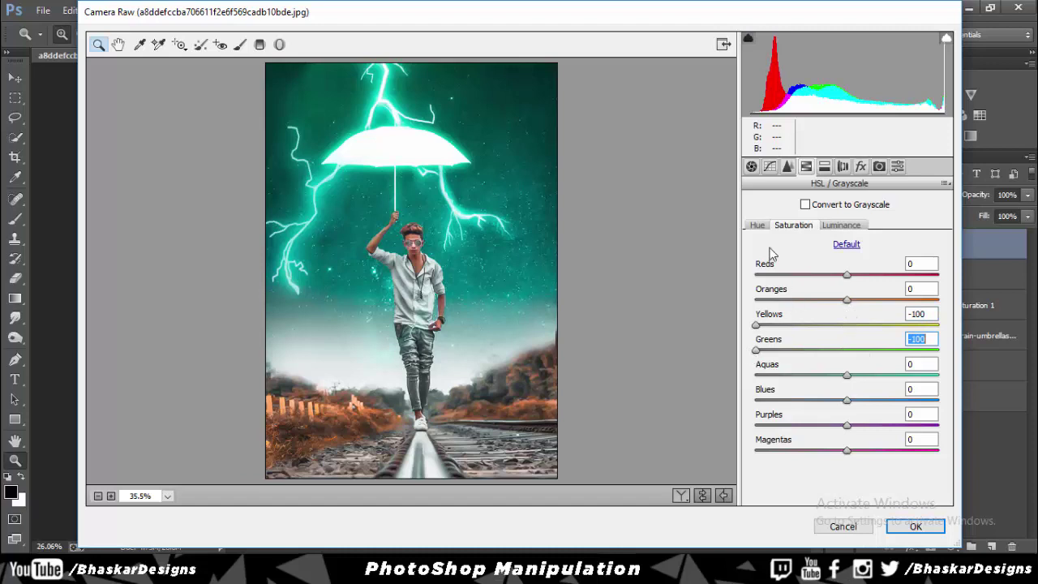
left_click(758, 225)
left_click_drag(847, 326, 749, 328)
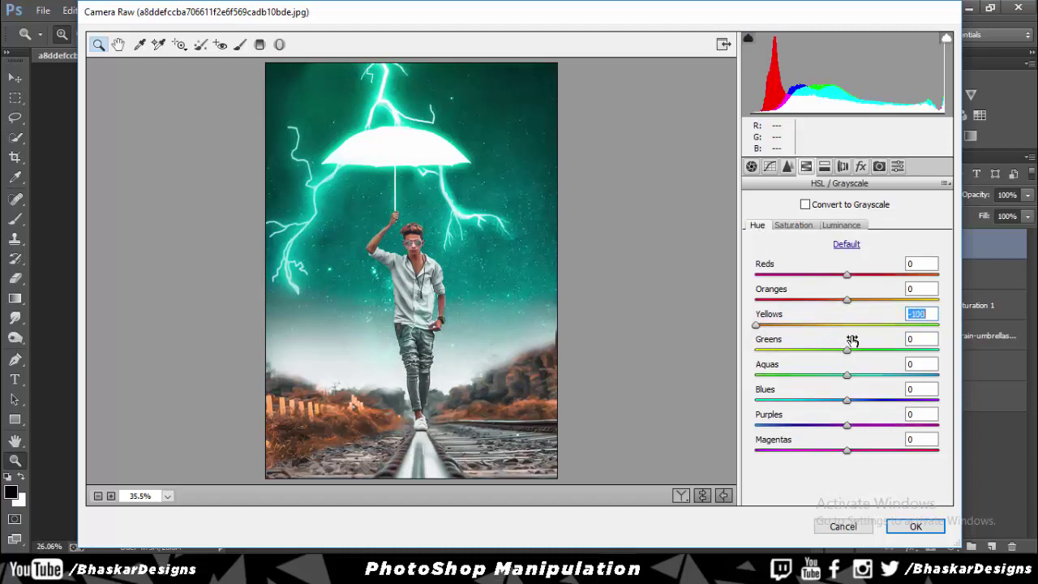
left_click_drag(847, 351, 754, 353)
left_click(793, 226)
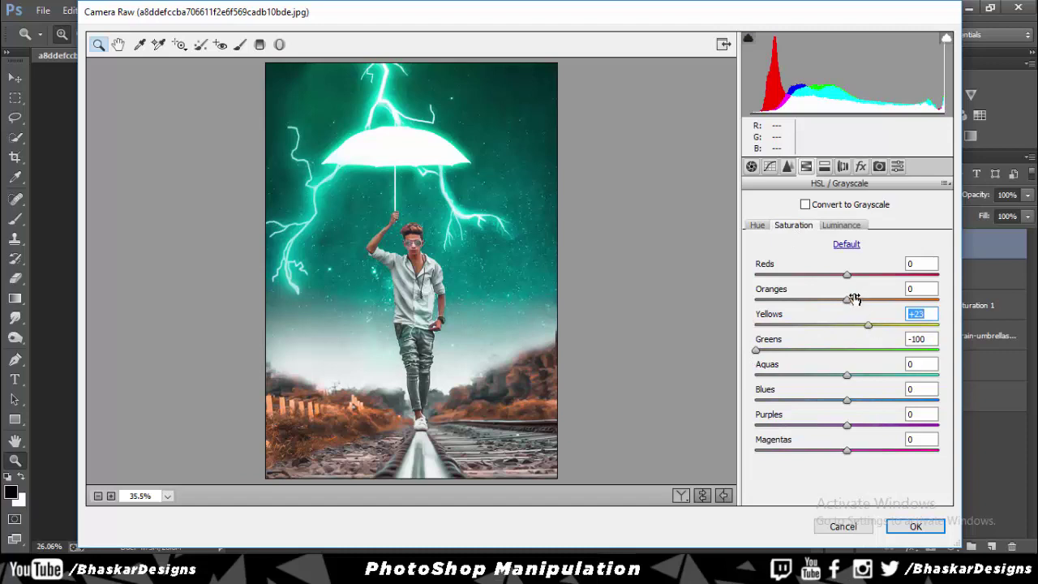
left_click(842, 226)
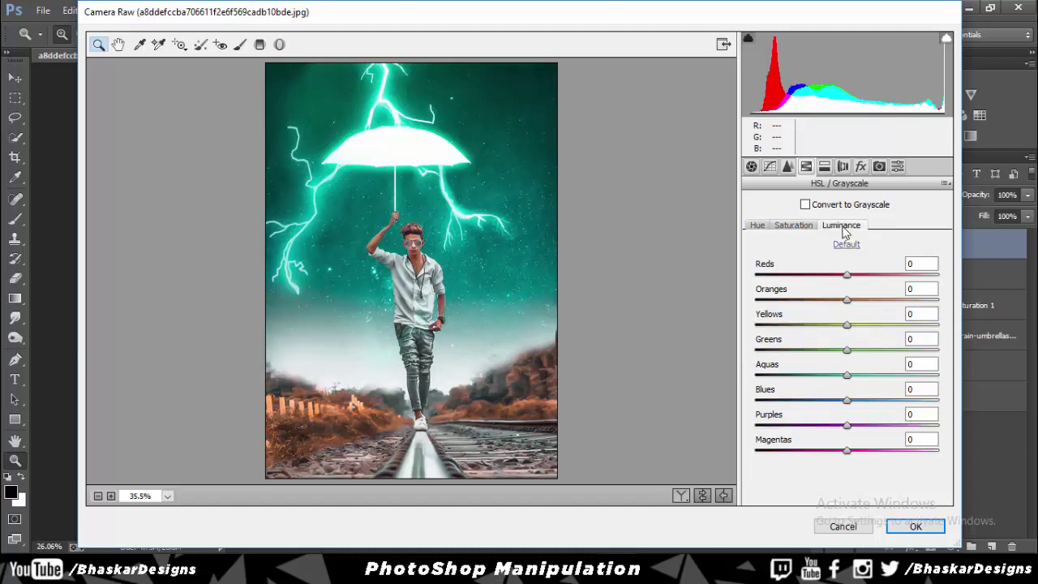
left_click(878, 300)
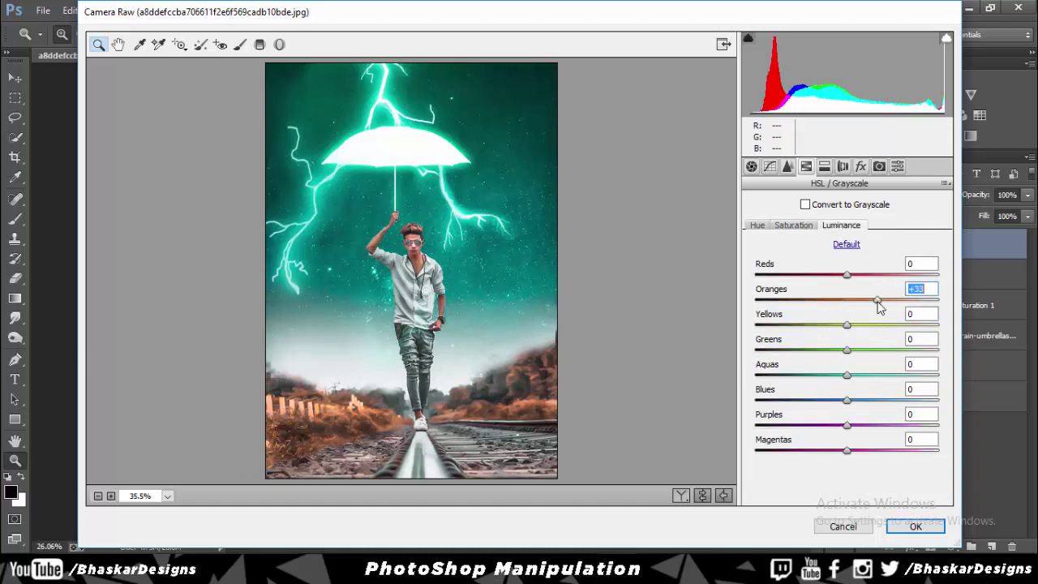
- Tone highlights cyan (hue 197), adjust green defringe, add a -33 vignette, and apply
left_click(824, 166)
left_click_drag(759, 232, 844, 229)
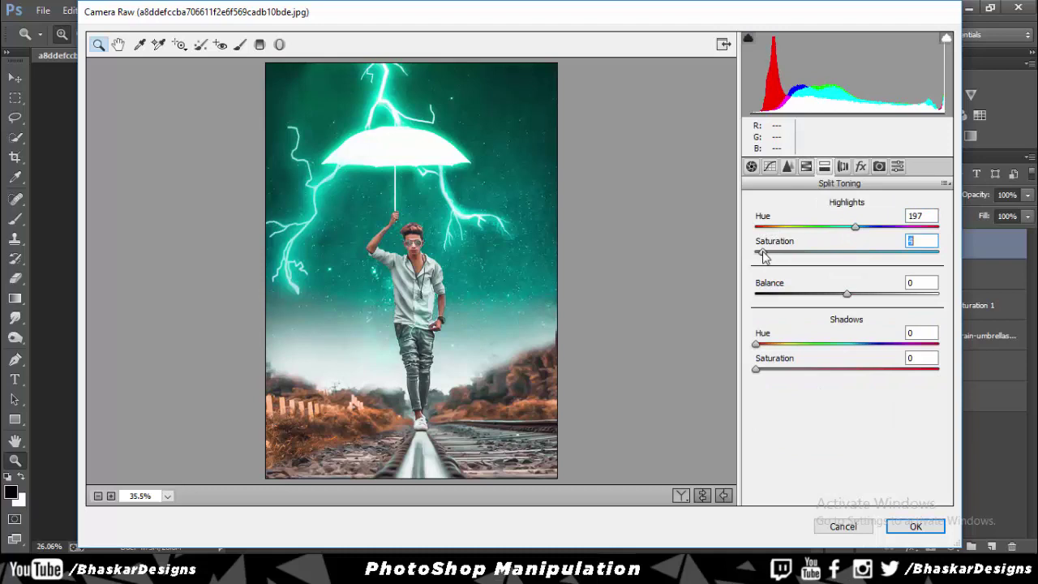
left_click_drag(763, 256, 764, 255)
left_click(842, 167)
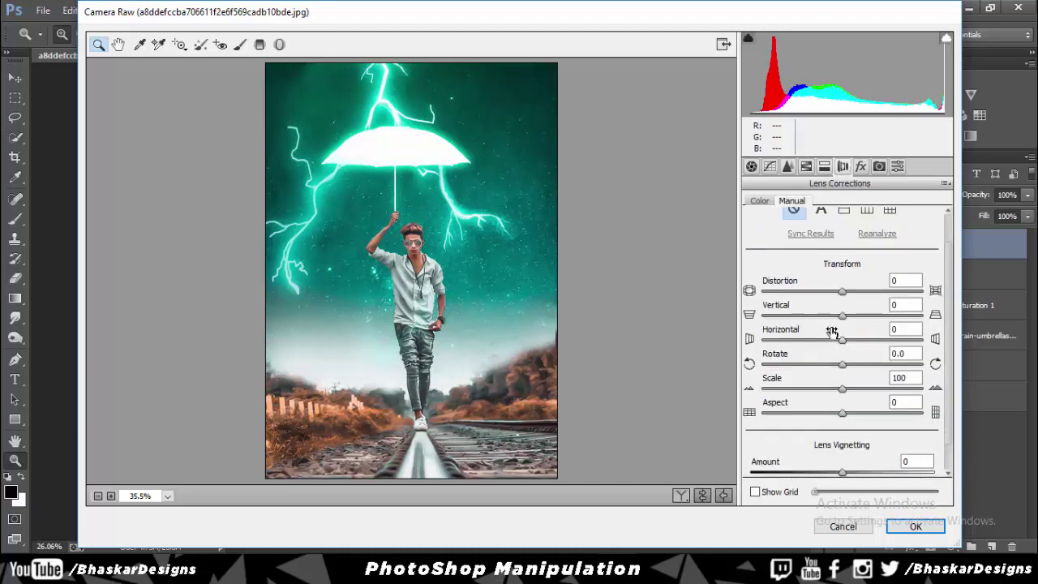
left_click(760, 201)
left_click_drag(847, 382, 939, 382)
left_click_drag(756, 353, 771, 353)
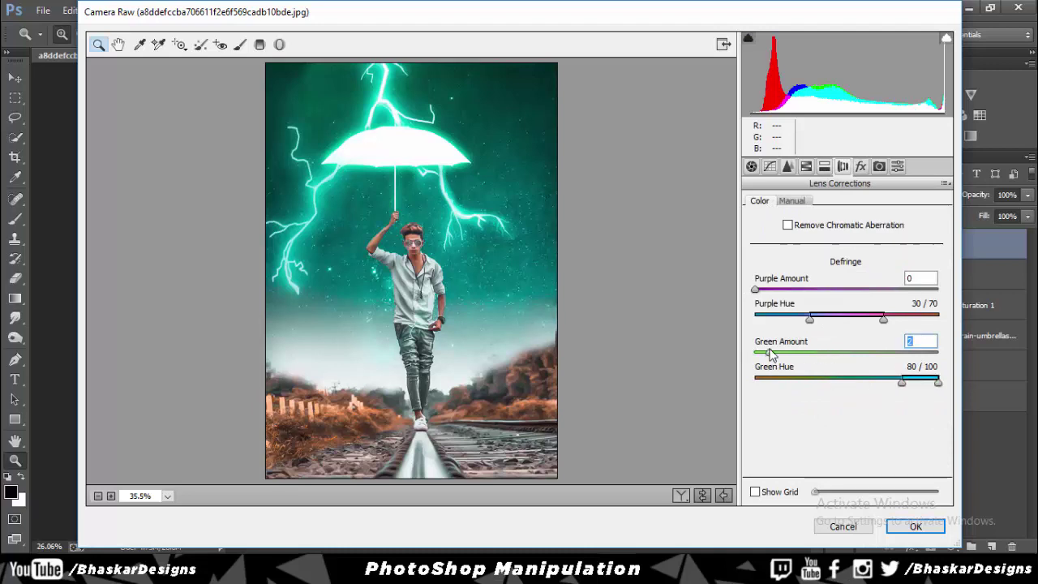
left_click(861, 166)
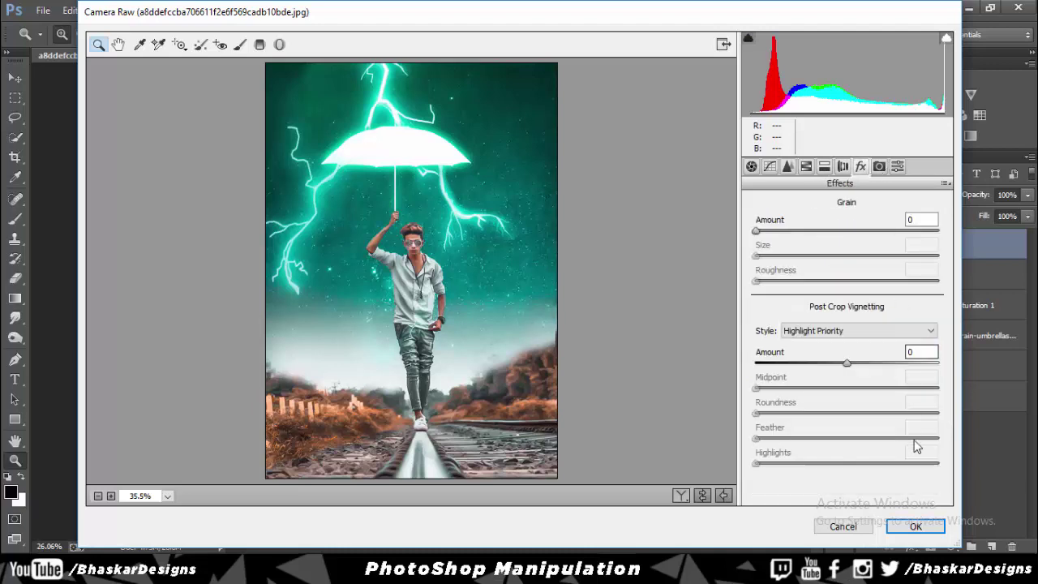
mouse_move(822, 364)
left_mouse_down()
mouse_move(836, 374)
mouse_move(827, 372)
left_mouse_up()
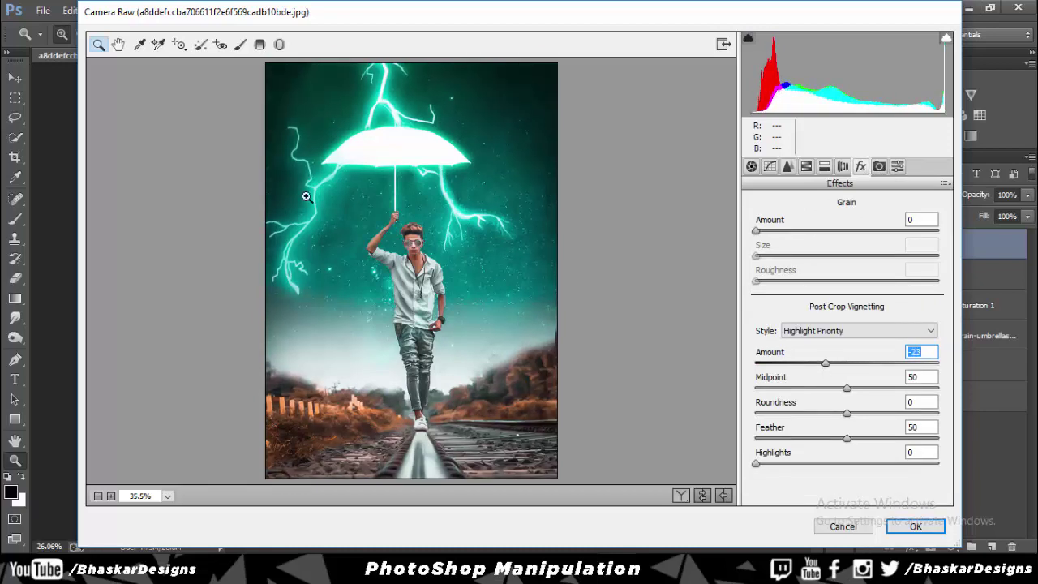
left_click(916, 526)
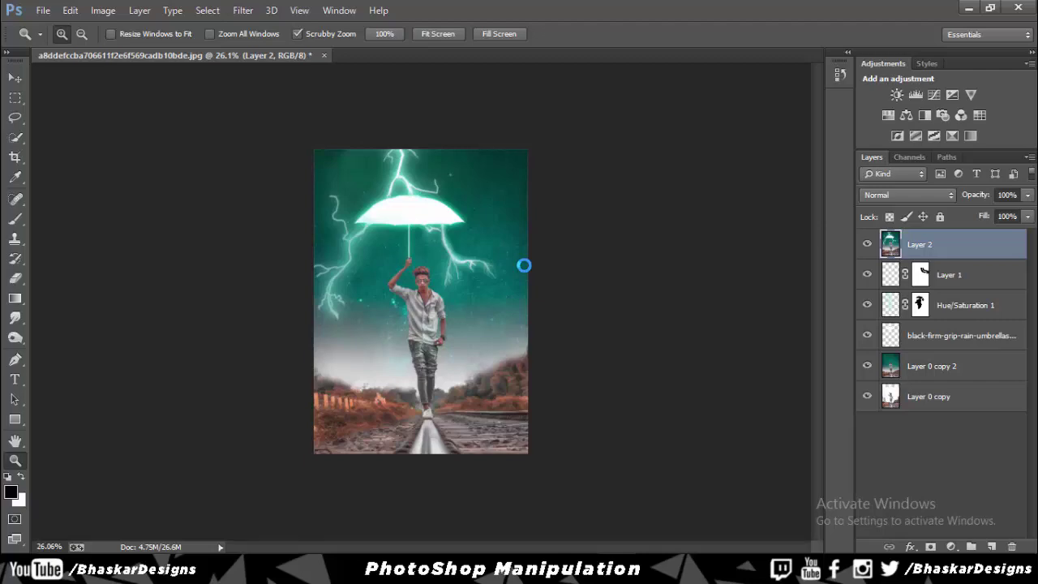
- Add a Color Balance adjustment with midtones Cyan-Red -15, Magenta-Green +11, Yellow-Blue +7
mouse_move(424, 302)
left_mouse_down()
mouse_move(425, 365)
mouse_move(447, 347)
mouse_move(638, 318)
left_mouse_up()
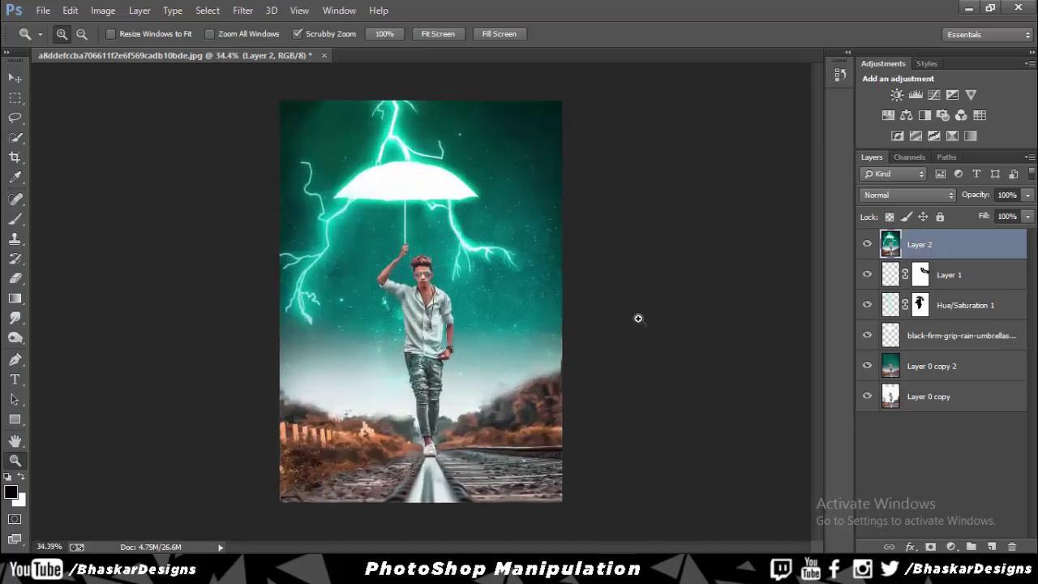
left_click(907, 116)
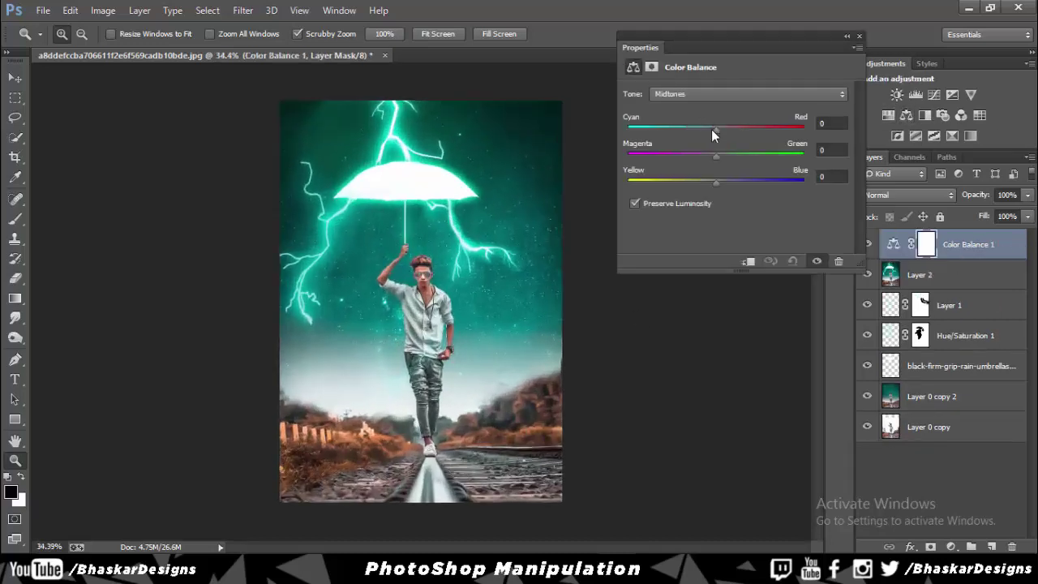
mouse_move(711, 131)
left_mouse_down()
mouse_move(702, 131)
mouse_move(731, 183)
mouse_move(716, 181)
left_mouse_up()
- Place the debris texture in Multiply mode, scaled to about 156% over the man and lower scene
left_click(859, 34)
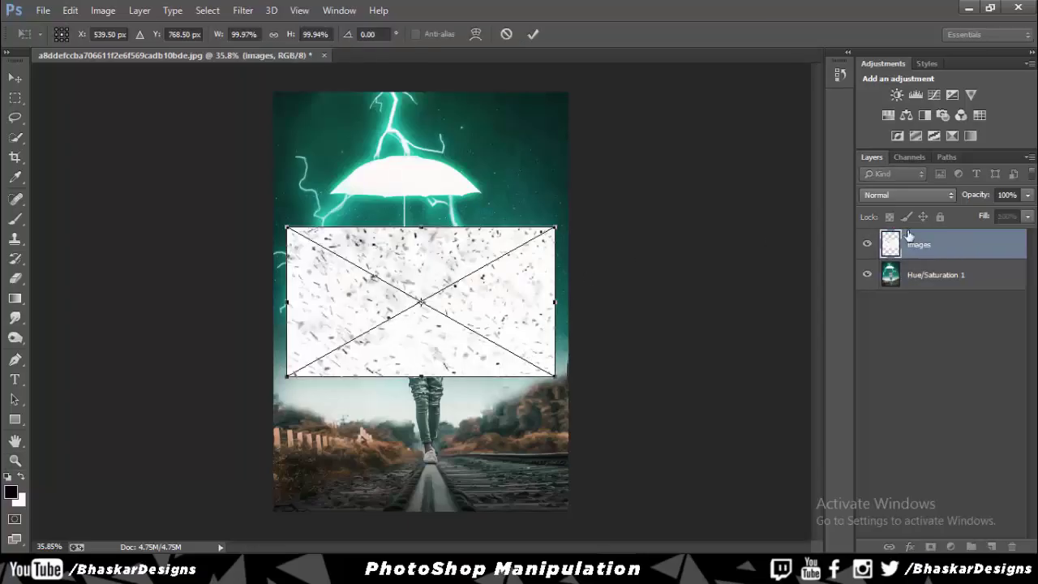
left_click(908, 195)
left_click(880, 51)
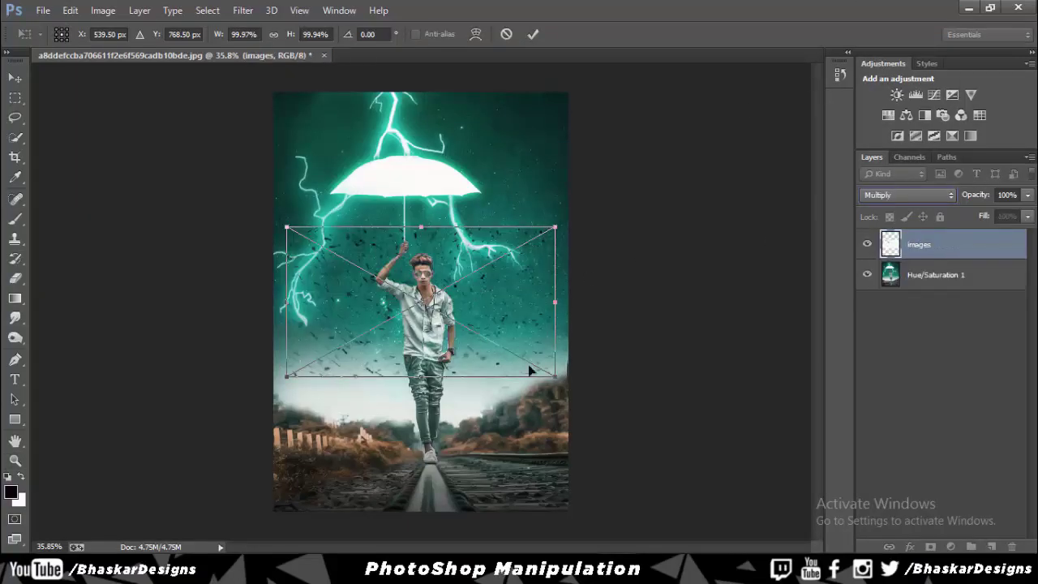
left_click_drag(556, 378, 711, 463)
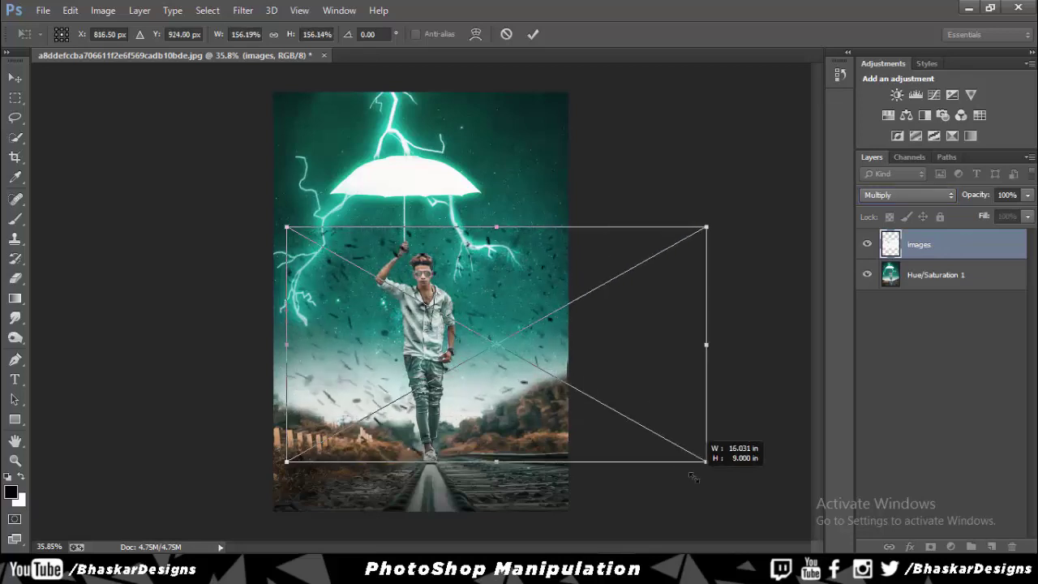
left_click_drag(629, 412, 558, 483)
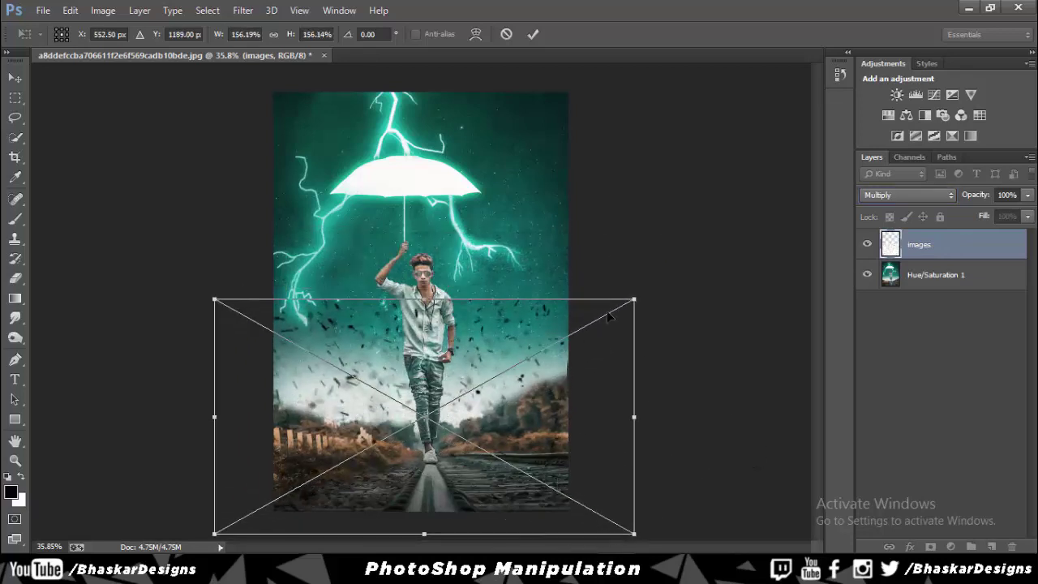
left_click_drag(632, 299, 626, 278)
left_click(533, 33)
key("z")
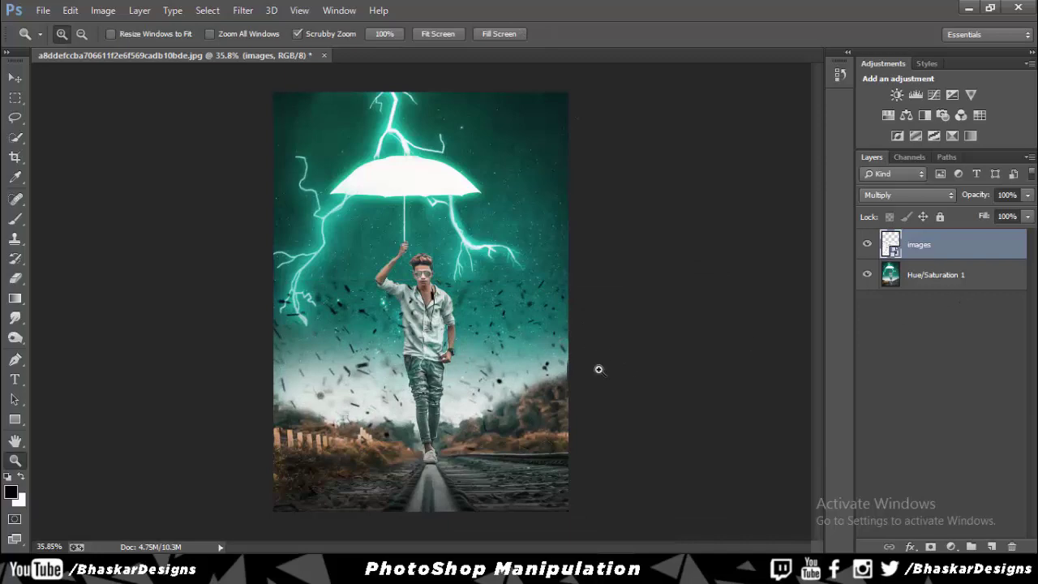
mouse_move(384, 387)
left_mouse_down()
mouse_move(435, 383)
mouse_move(326, 278)
left_mouse_up()
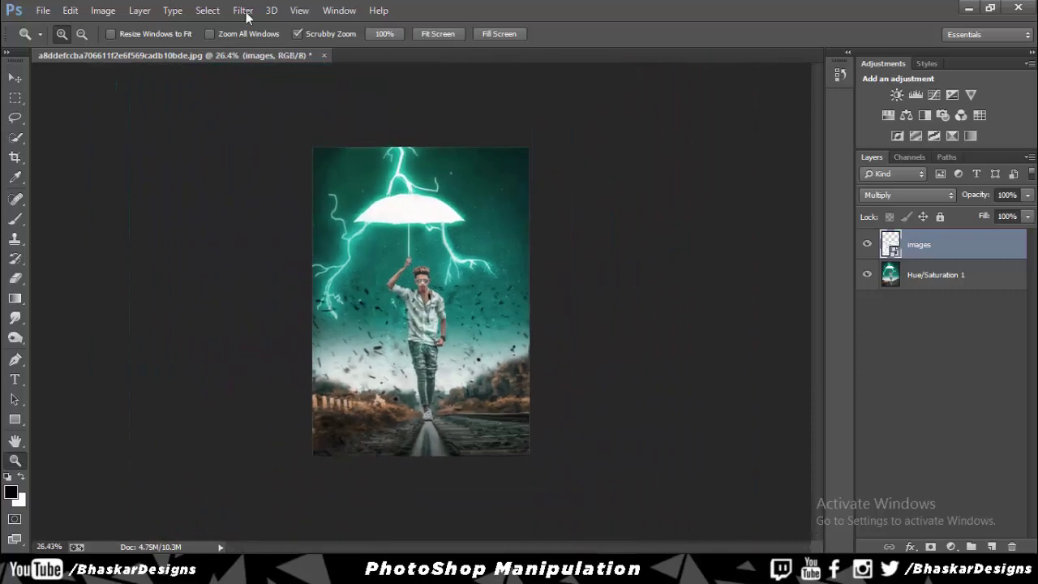
left_click(243, 10)
- Apply a horizontal Motion Blur (Angle 0) to the debris layer
key("Escape")
left_click_drag(406, 300, 429, 301)
left_click(243, 10)
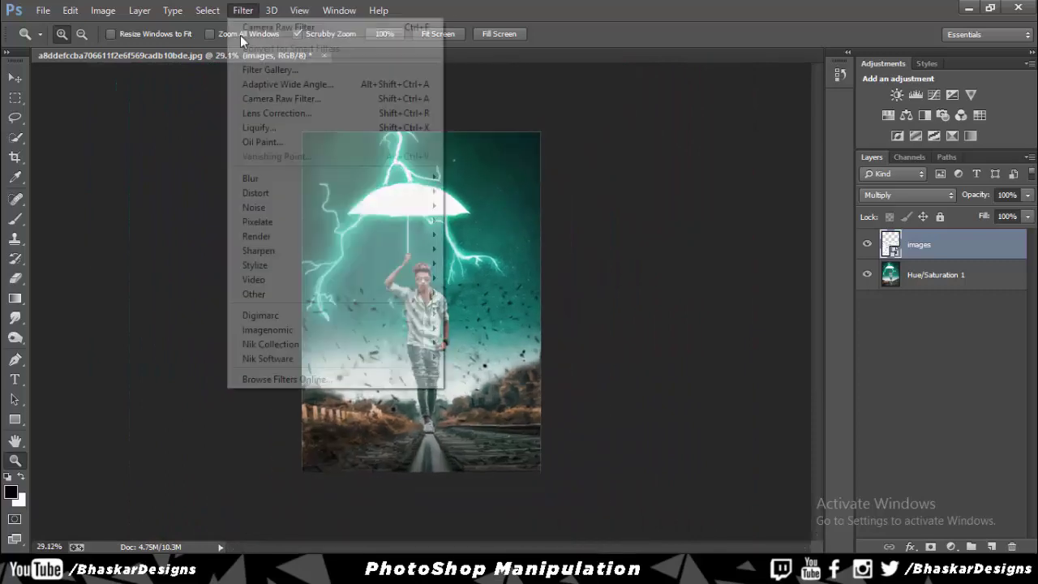
mouse_move(251, 179)
left_click(480, 315)
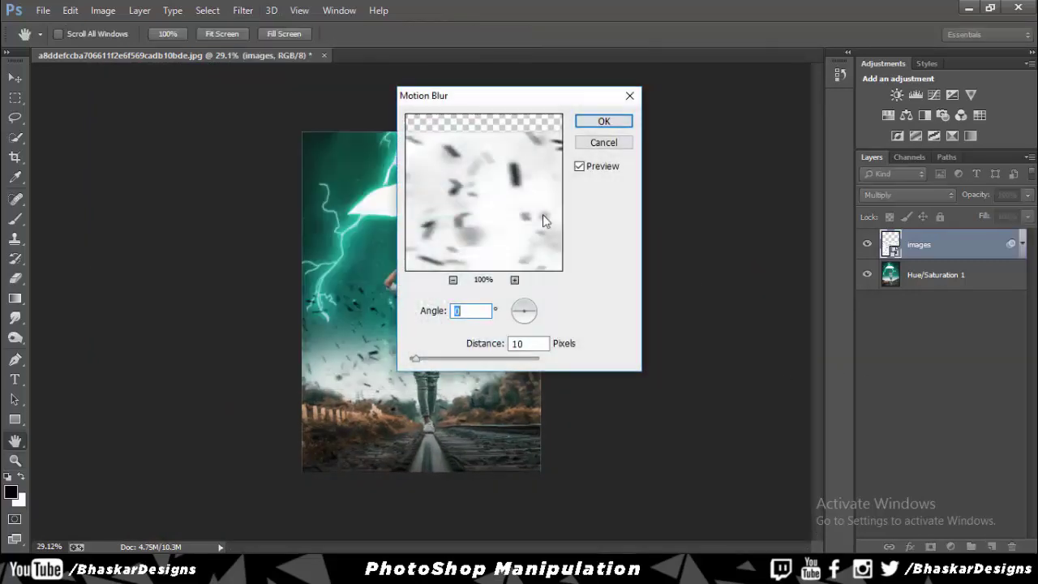
left_click_drag(469, 106, 658, 94)
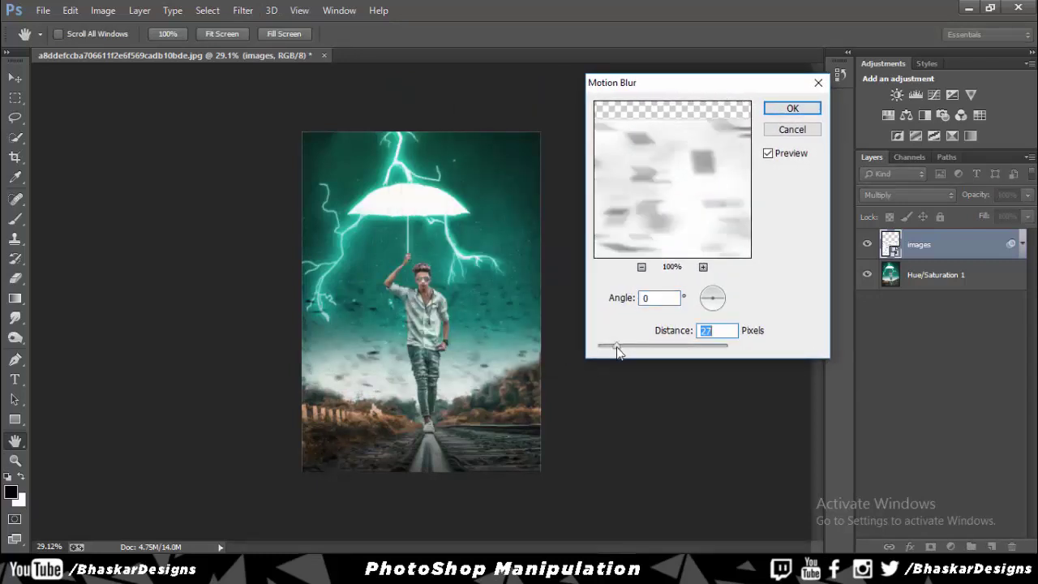
left_click_drag(617, 351, 608, 350)
left_click(793, 108)
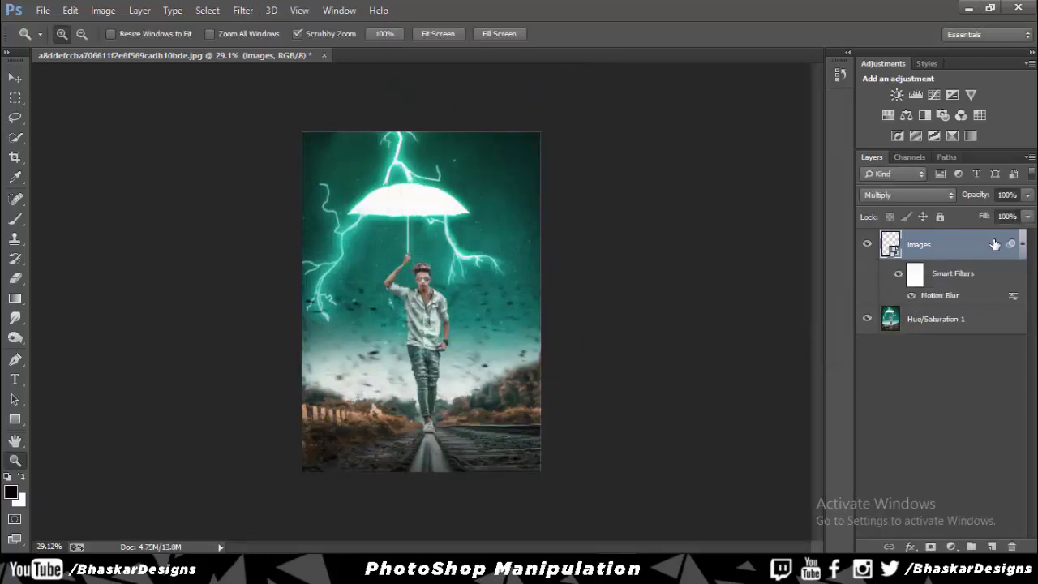
- Rasterize the debris layer and move a duplicate up over the umbrella and sky
right_click(960, 243)
left_click(690, 229)
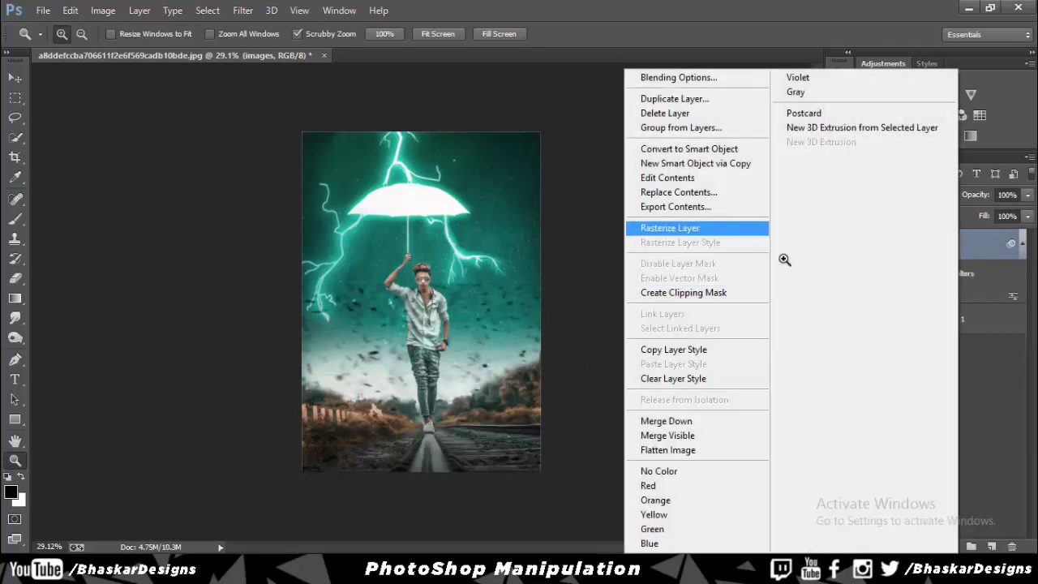
left_click(14, 77)
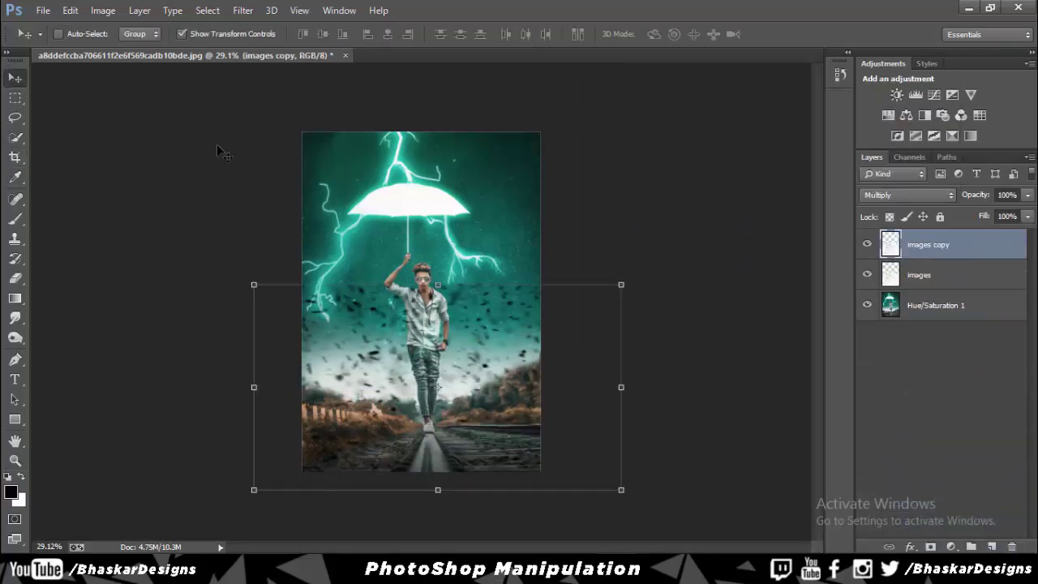
left_click(623, 284)
mouse_move(497, 327)
left_mouse_down()
mouse_move(497, 142)
mouse_move(463, 147)
left_mouse_up()
- Mask debris streaks off the lightning and umbrella on the images copy 3 layer
left_click(686, 34)
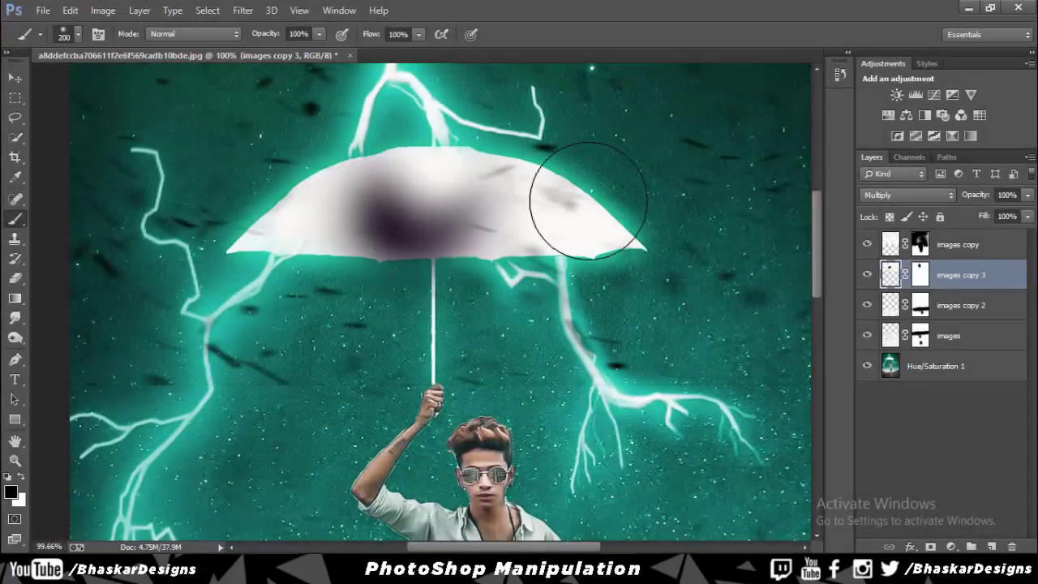
left_click(917, 278)
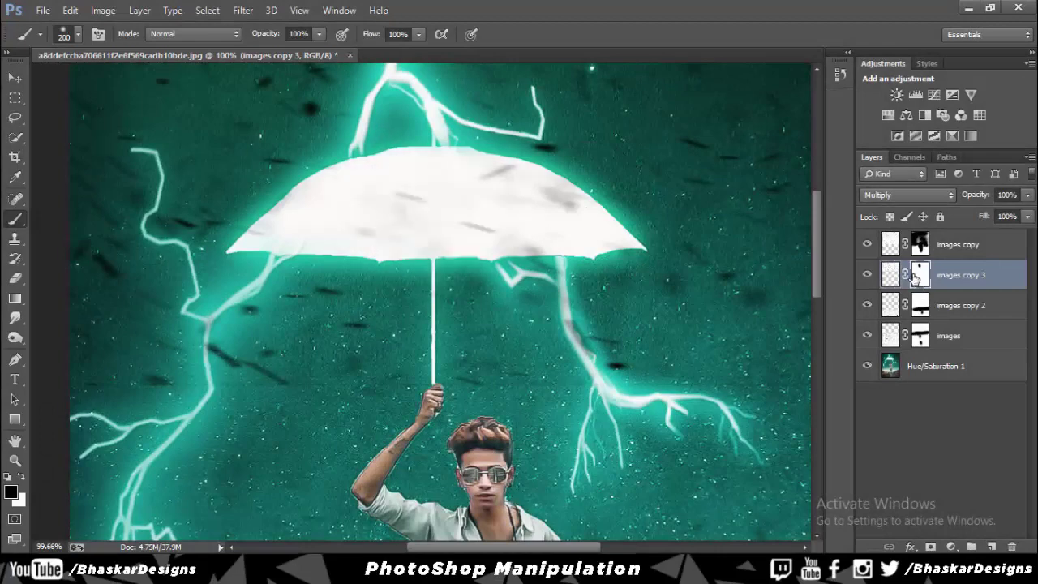
mouse_move(467, 252)
left_mouse_down()
mouse_move(370, 197)
mouse_move(271, 313)
mouse_move(186, 366)
left_mouse_up()
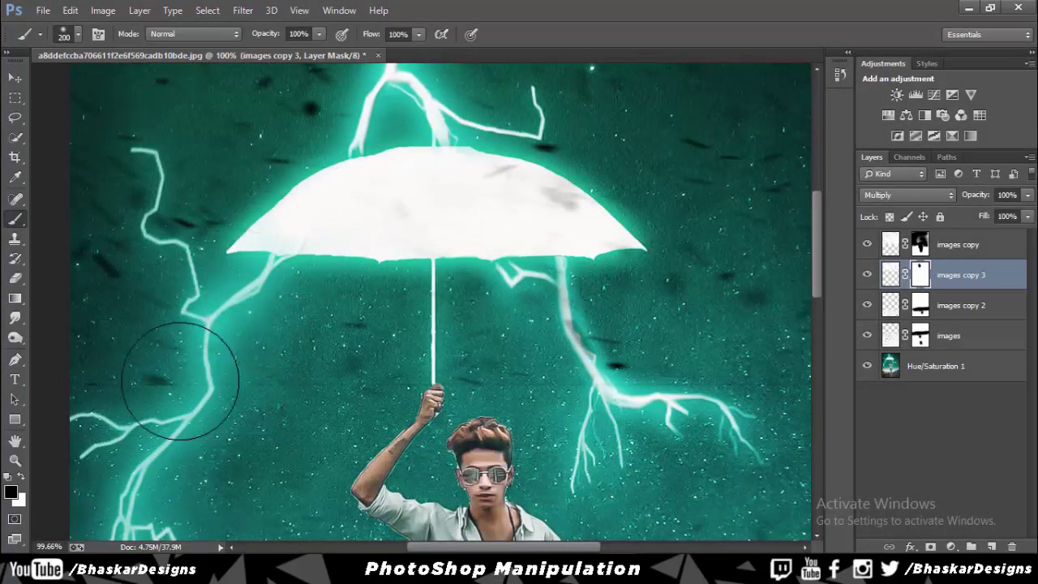
mouse_move(352, 280)
left_mouse_down()
mouse_move(342, 258)
mouse_move(440, 301)
mouse_move(370, 341)
left_mouse_up()
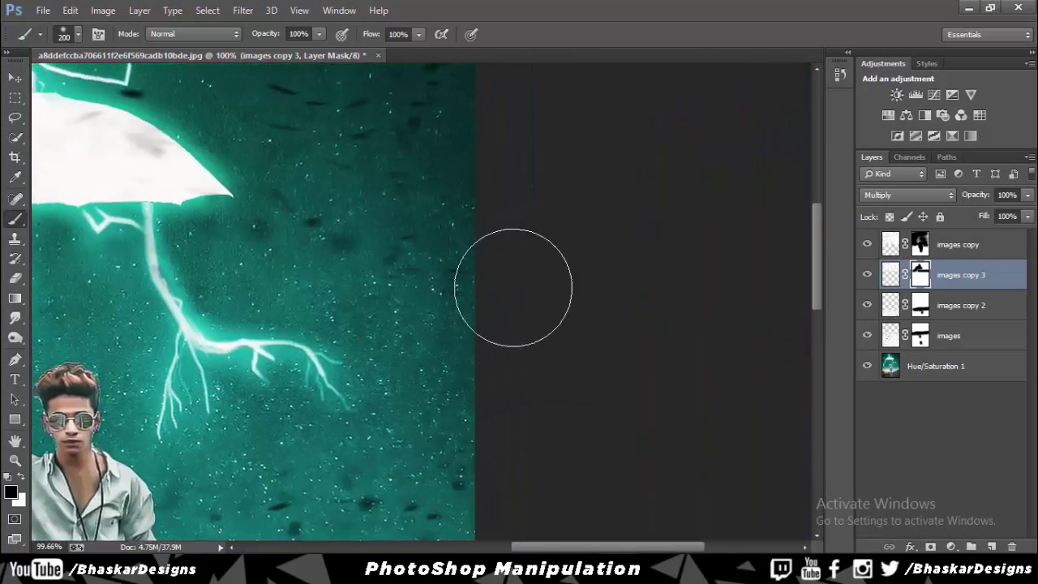
mouse_move(510, 283)
left_mouse_down()
mouse_move(390, 482)
mouse_move(413, 513)
left_mouse_up()
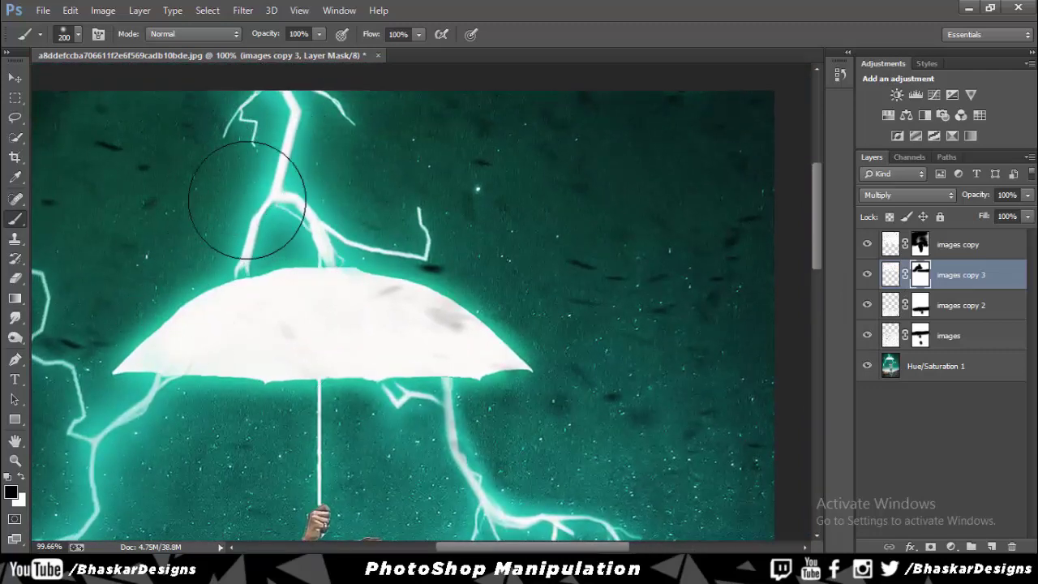
left_click_drag(369, 426, 441, 312)
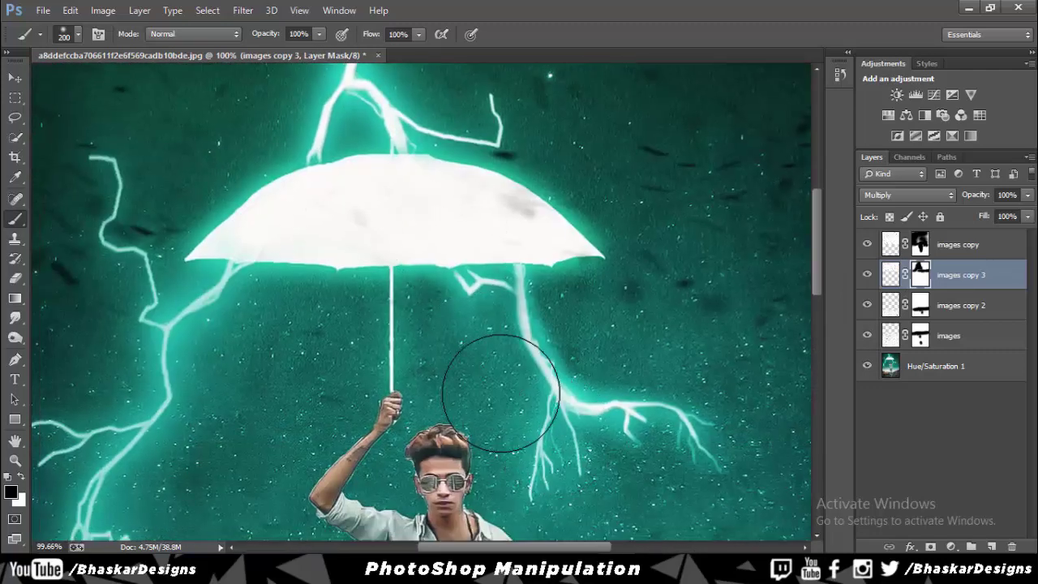
key("z")
mouse_move(513, 393)
left_mouse_down()
mouse_move(459, 369)
mouse_move(479, 358)
left_mouse_up()
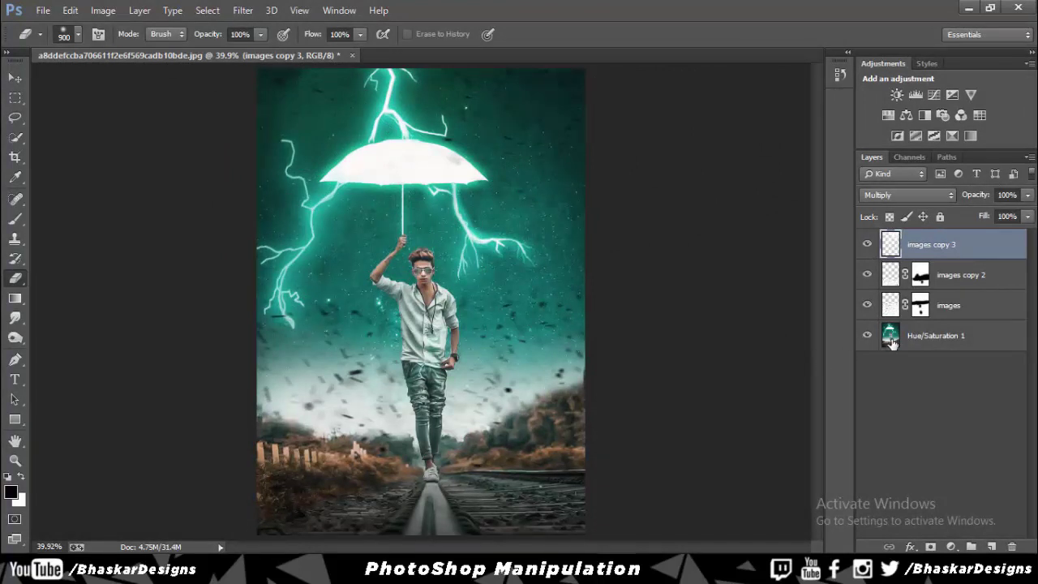
- Fade the images copy 2 debris layer to 39% opacity
left_click(945, 280)
left_click(873, 275)
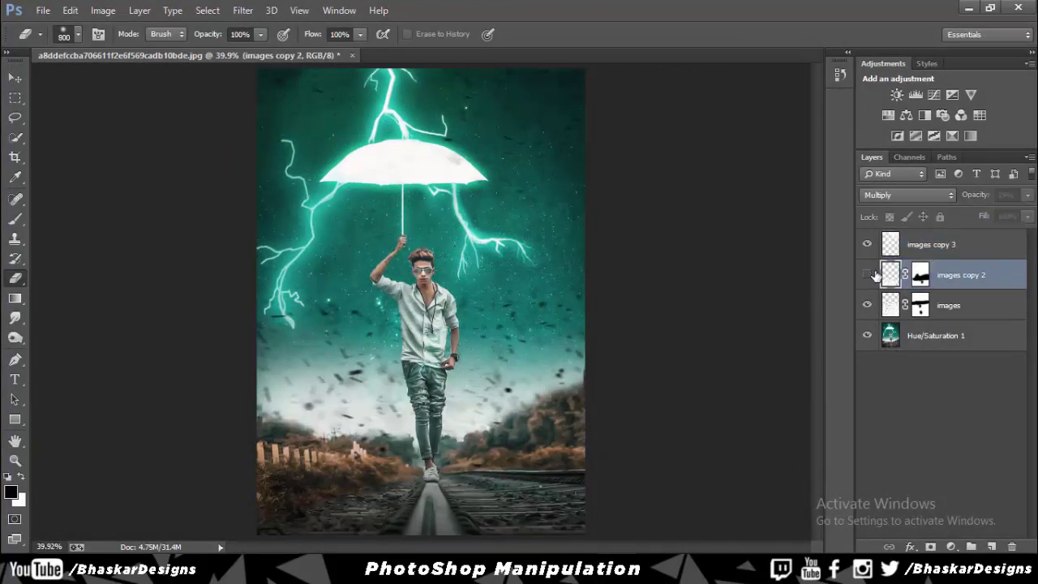
left_click(867, 275)
left_click(867, 275)
left_click(868, 275)
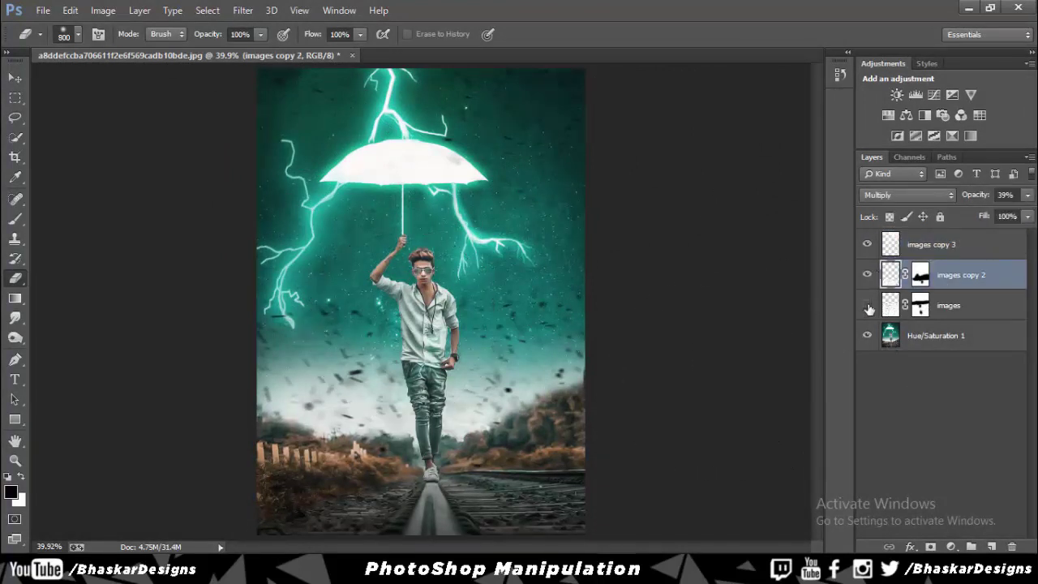
left_click(867, 305)
left_click(867, 305)
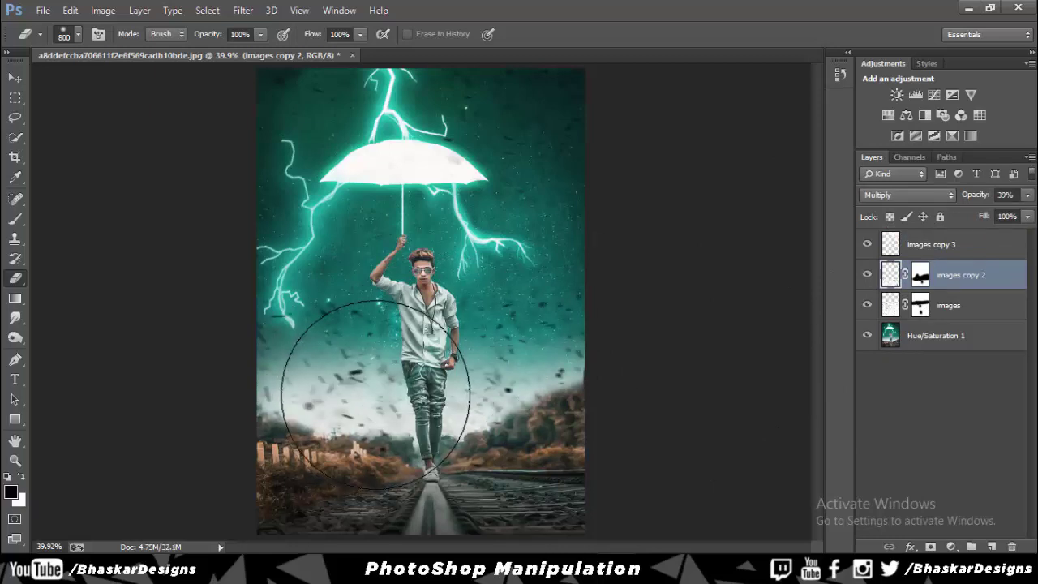
- Paint debris off the man on the images mask, then Merge Visible into one layer
left_click(920, 305)
key("bracketleft")
key("bracketleft")
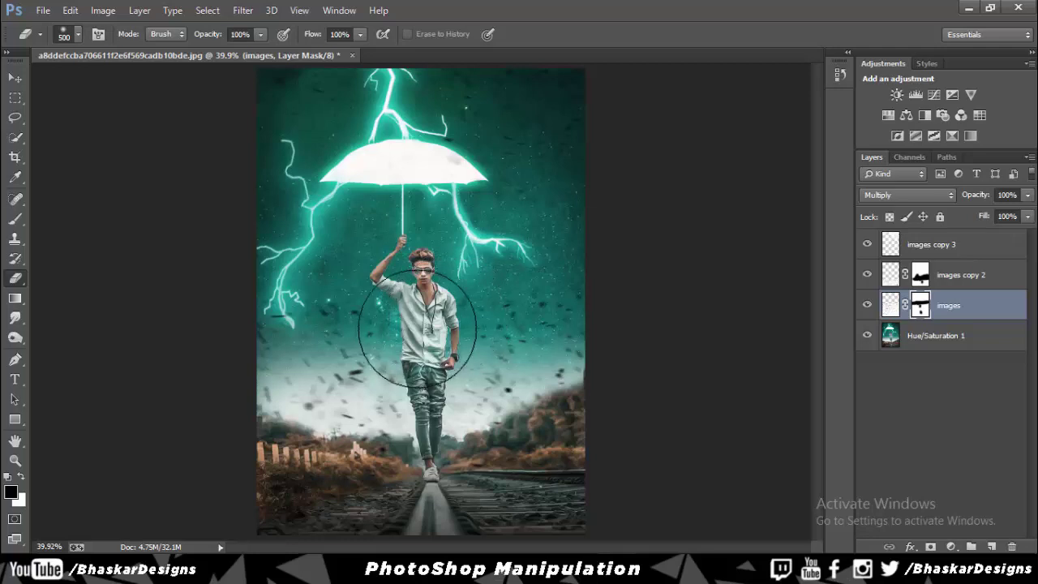
key("b")
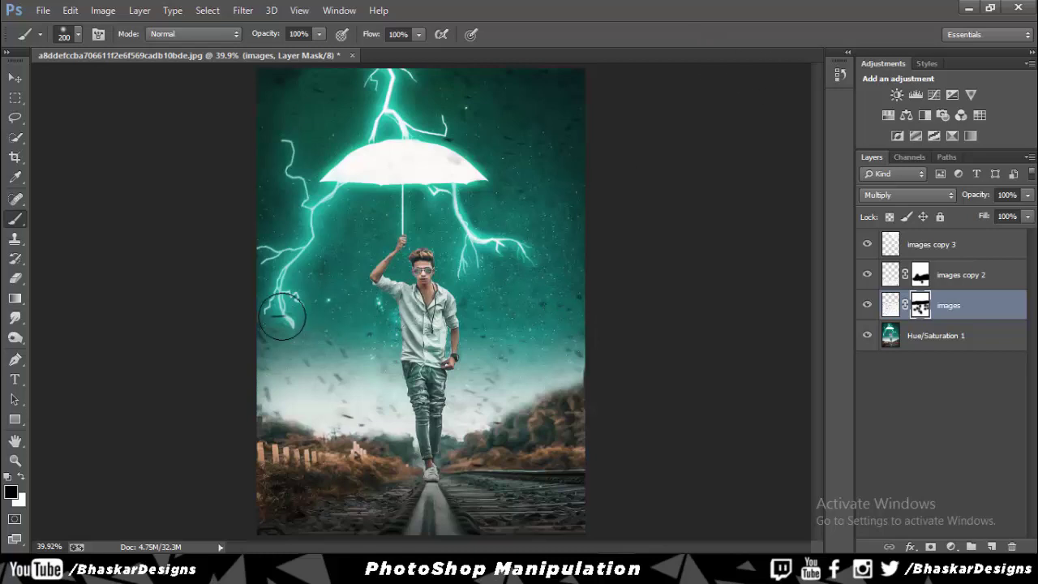
right_click(974, 259)
left_click(726, 450)
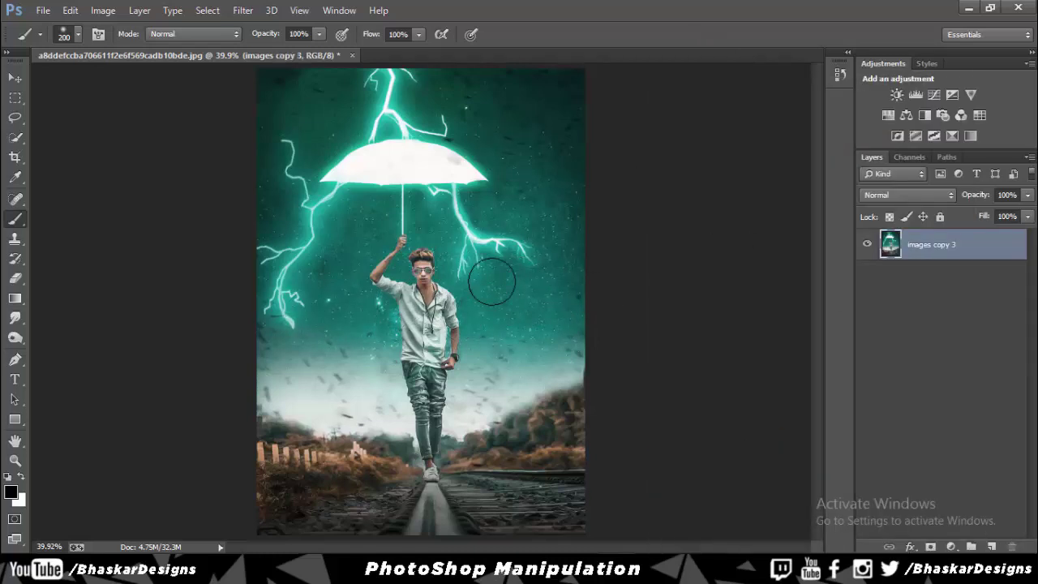